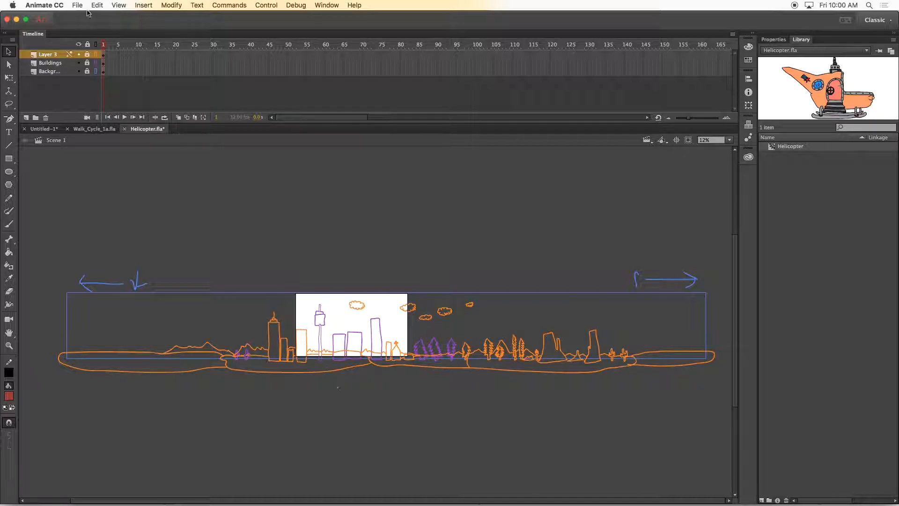
- Turn off outline display and unlock Layer 3, the Buildings layer and the background layer
{"action": "left_click", "coordinate": [96, 55]}
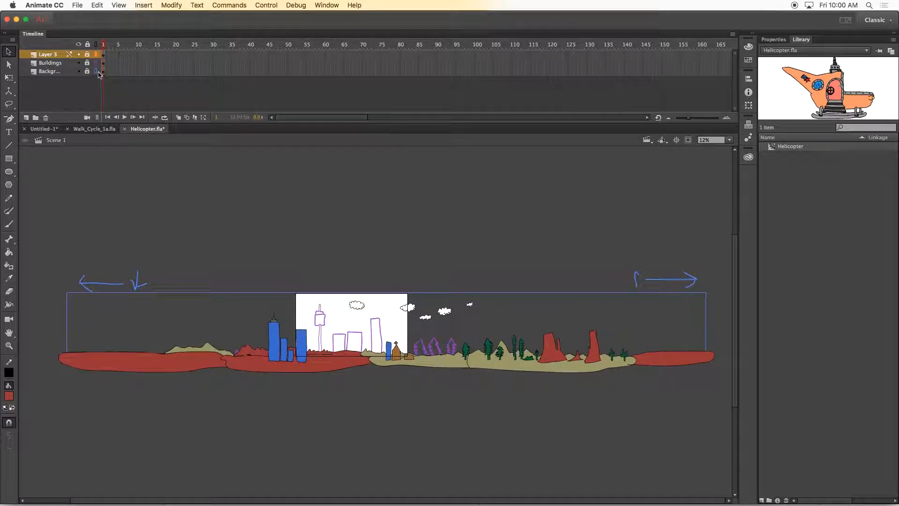
{"action": "left_click", "coordinate": [95, 63]}
{"action": "left_click", "coordinate": [95, 71]}
{"action": "left_click", "coordinate": [87, 71]}
{"action": "left_click", "coordinate": [87, 62]}
{"action": "left_click", "coordinate": [87, 54]}
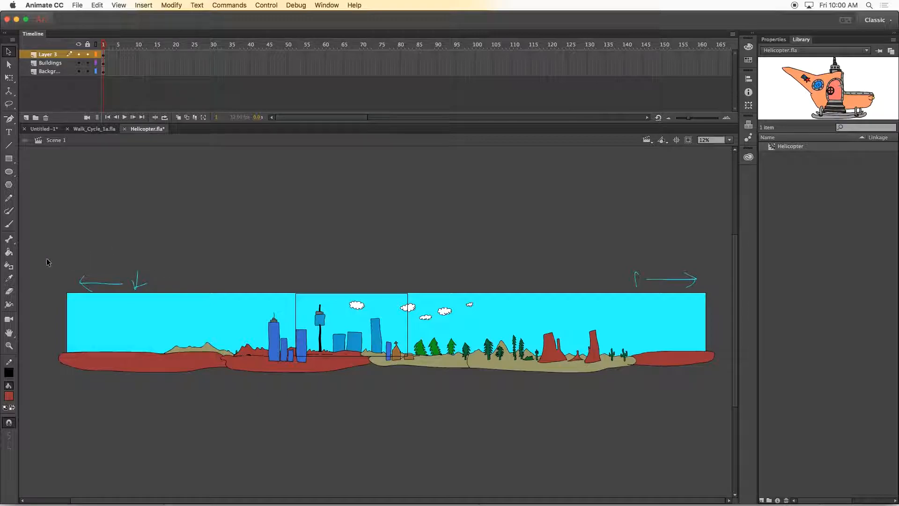
- Select the entire backdrop artwork across all layers and convert it to a movie clip symbol named Scrolling_Backdrop_1
{"action": "left_click_drag", "start_coordinate": [40, 254], "coordinate": [729, 410]}
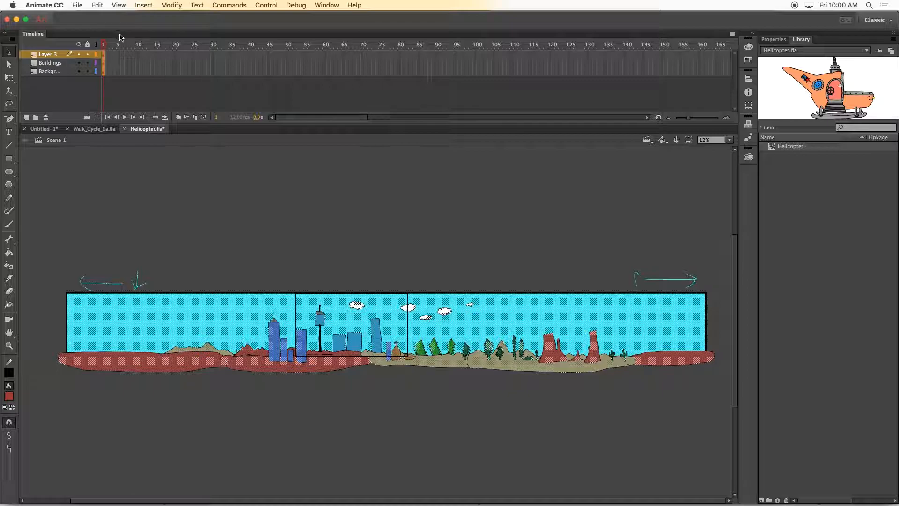
{"action": "left_click", "coordinate": [76, 5]}
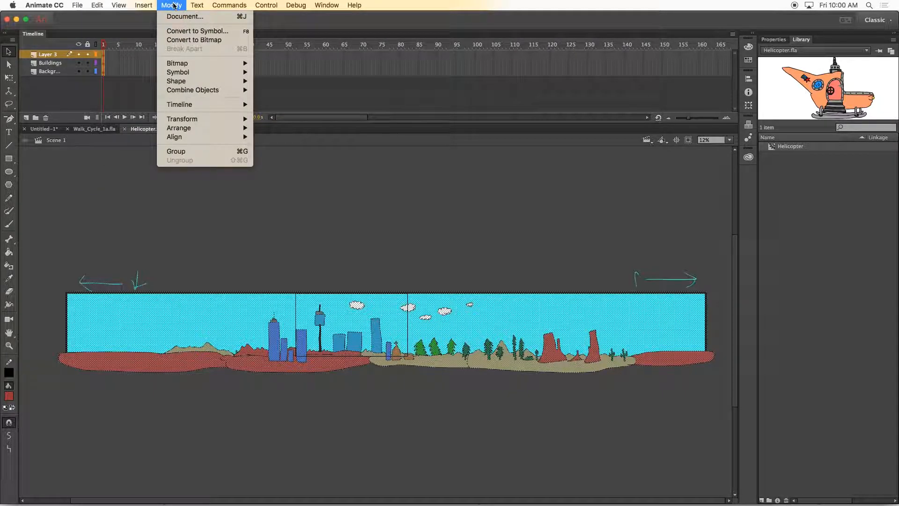
{"action": "left_click", "coordinate": [190, 32]}
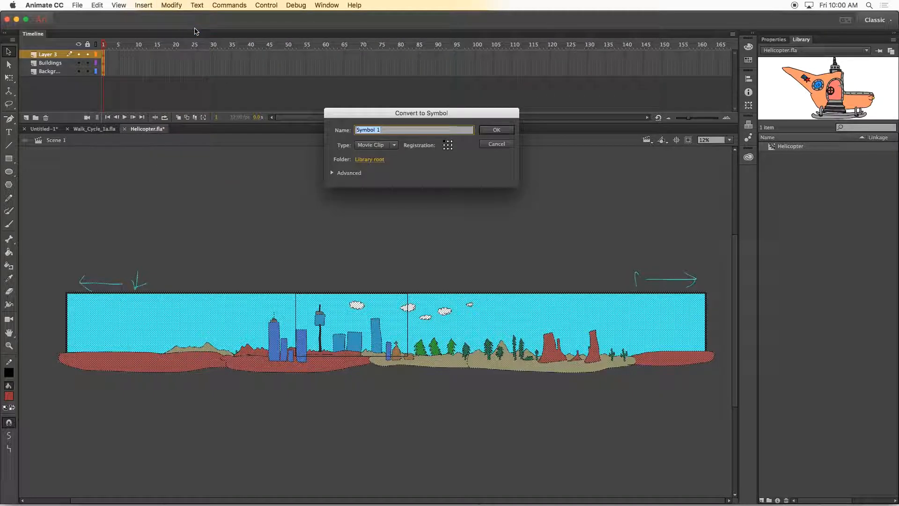
{"action": "left_click_drag", "start_coordinate": [371, 113], "coordinate": [340, 115]}
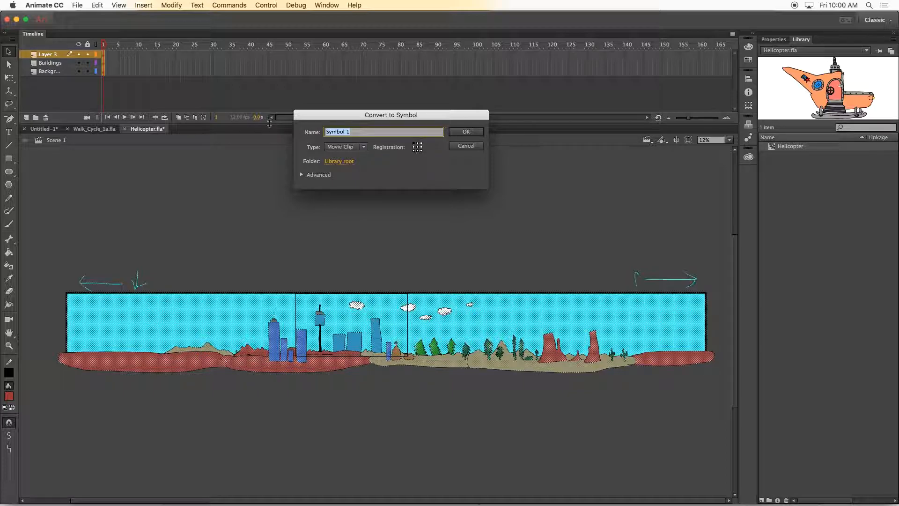
{"action": "type", "text": "Sc"}
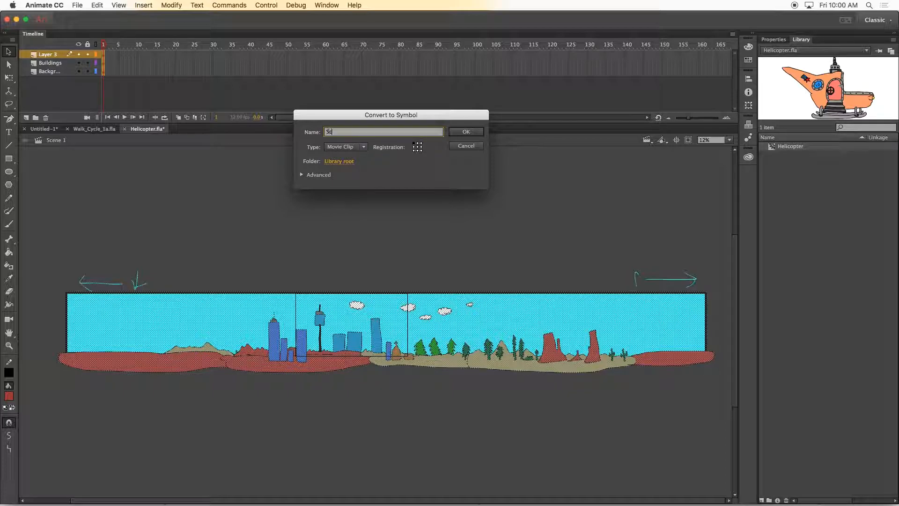
{"action": "type", "text": "rolling_Backdrop_1"}
{"action": "key", "text": "Return"}
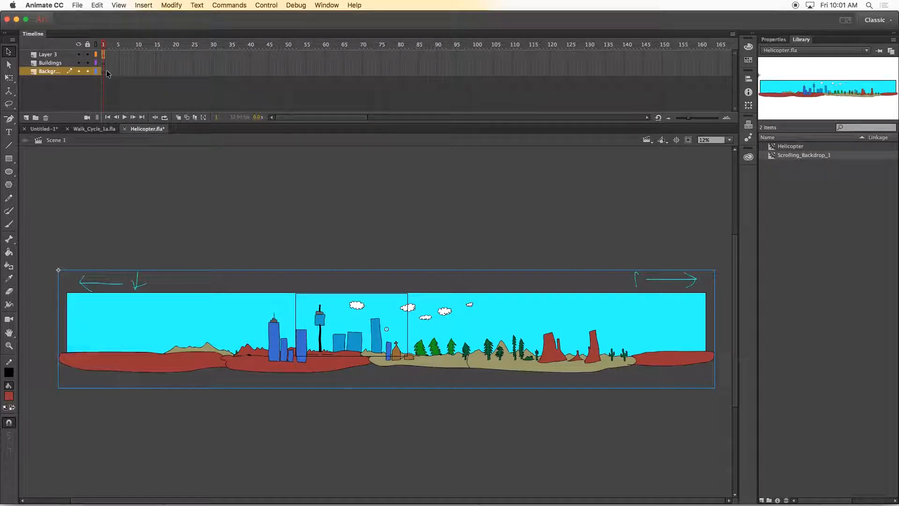
- Delete the emptied layers below Layer 3 so that only the backdrop symbol's layer is left
{"action": "left_click", "coordinate": [26, 118]}
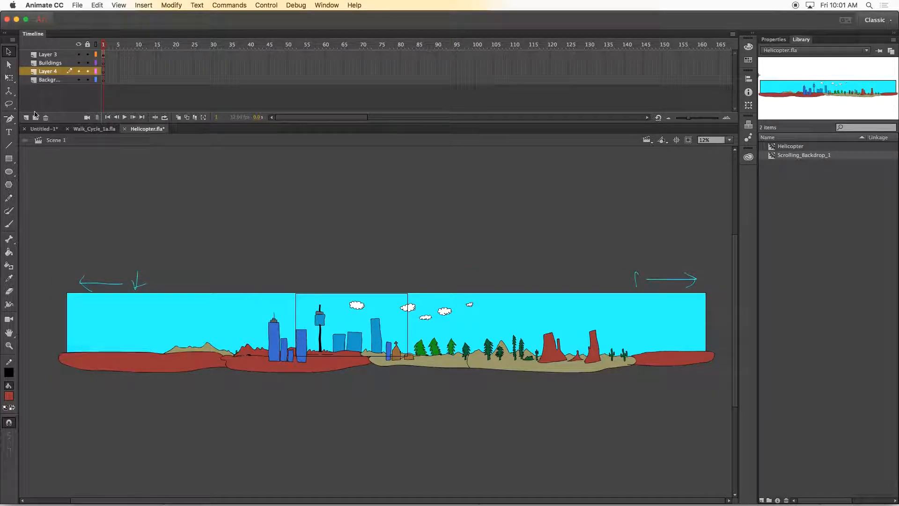
{"action": "left_click", "coordinate": [45, 118]}
{"action": "left_click", "coordinate": [45, 118]}
{"action": "left_click", "coordinate": [46, 117]}
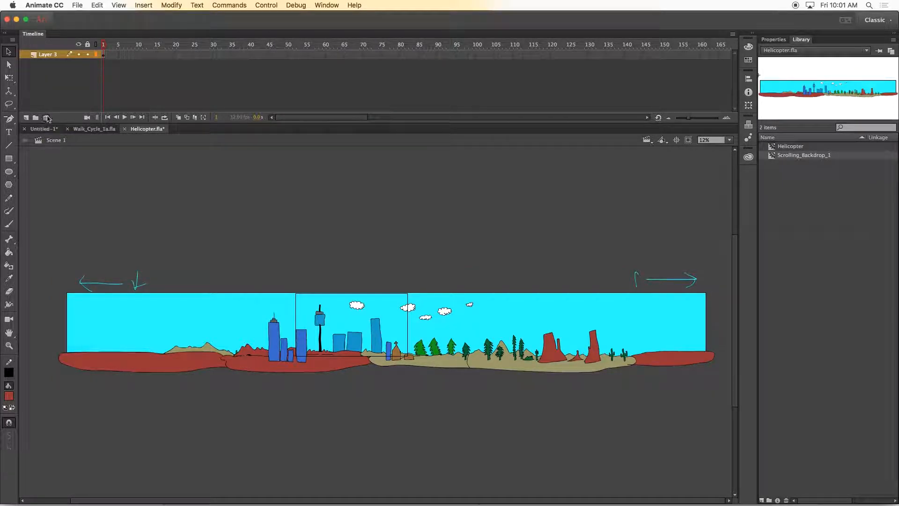
- Rename the backdrop's layer as BG
{"action": "left_click", "coordinate": [103, 55]}
{"action": "double_click", "coordinate": [47, 55]}
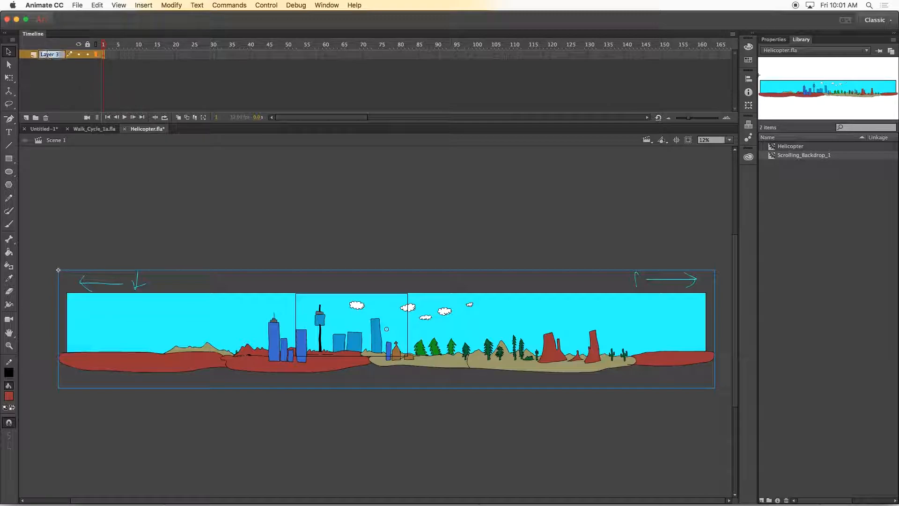
{"action": "type", "text": "BG"}
{"action": "left_click", "coordinate": [45, 89]}
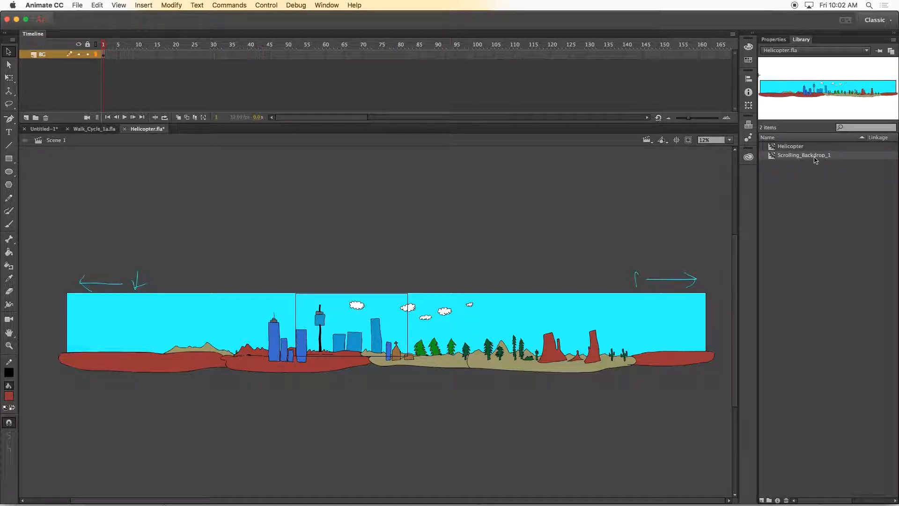
- Compare the previews of the Helicopter and Scrolling_Backdrop_1 symbols in the library
{"action": "left_click", "coordinate": [793, 149]}
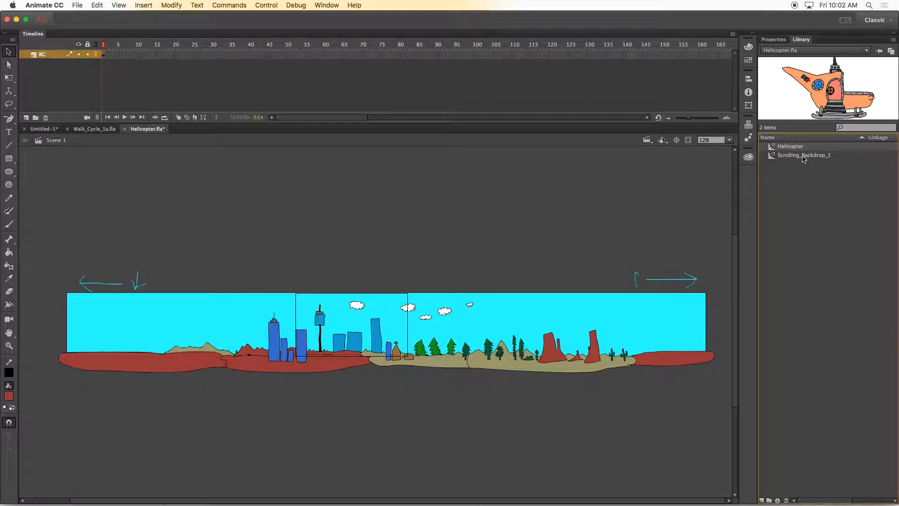
{"action": "left_click", "coordinate": [801, 158]}
{"action": "left_click", "coordinate": [798, 148]}
{"action": "left_click", "coordinate": [802, 156]}
{"action": "left_click", "coordinate": [798, 149]}
{"action": "left_click", "coordinate": [804, 157]}
{"action": "left_click", "coordinate": [800, 149]}
{"action": "left_click", "coordinate": [801, 155]}
{"action": "left_click", "coordinate": [799, 147]}
- Open the Helicopter symbol for editing and bring the whole helicopter into view at 50% zoom
{"action": "double_click", "coordinate": [774, 149]}
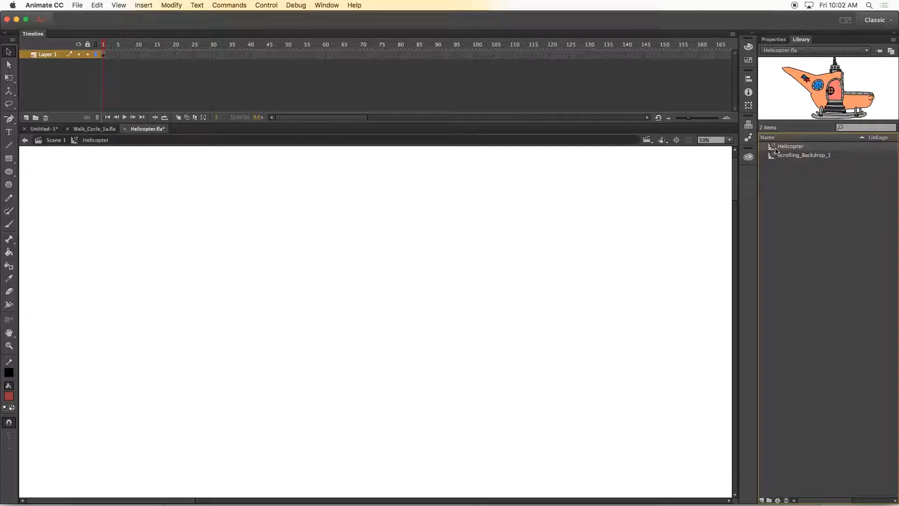
{"action": "key", "text": "super+minus"}
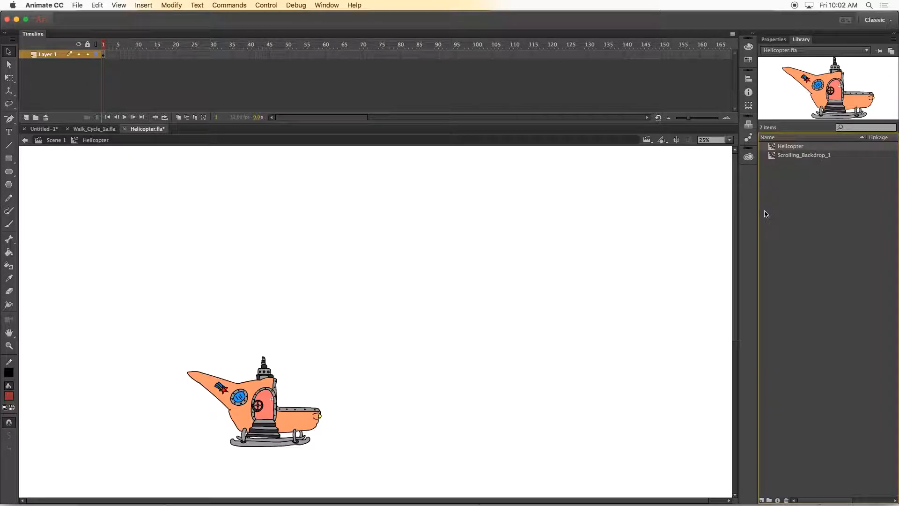
{"action": "key", "text": "super+equal"}
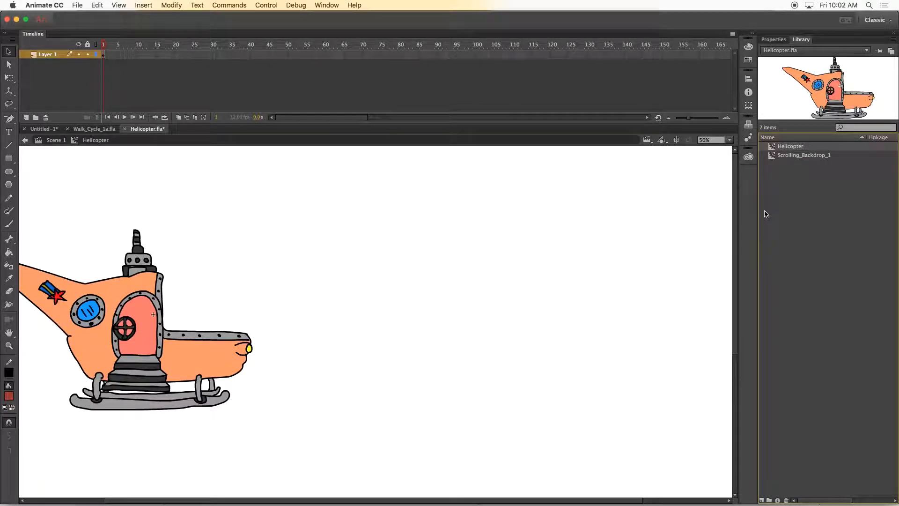
{"action": "left_click_drag", "start_coordinate": [481, 499], "coordinate": [422, 500]}
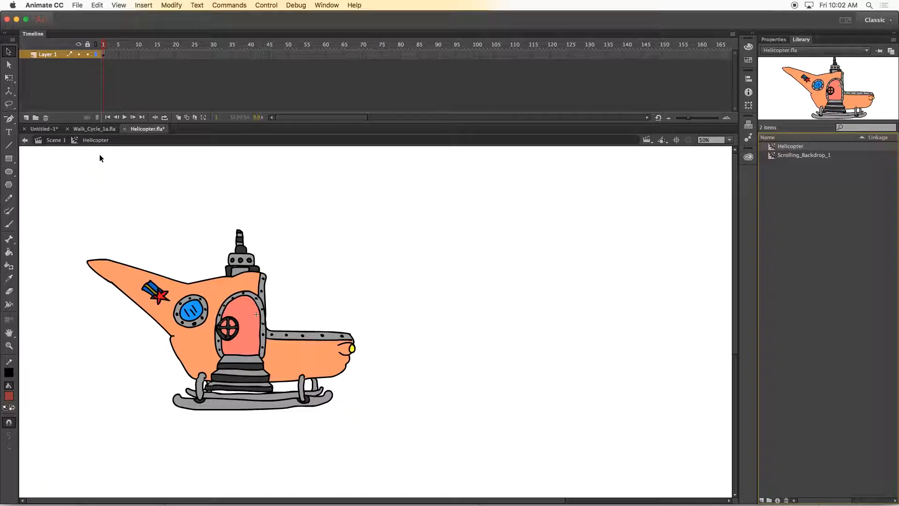
- Rename the helicopter's layer as Body and lock it in outline display
{"action": "left_click", "coordinate": [50, 55]}
{"action": "double_click", "coordinate": [50, 55]}
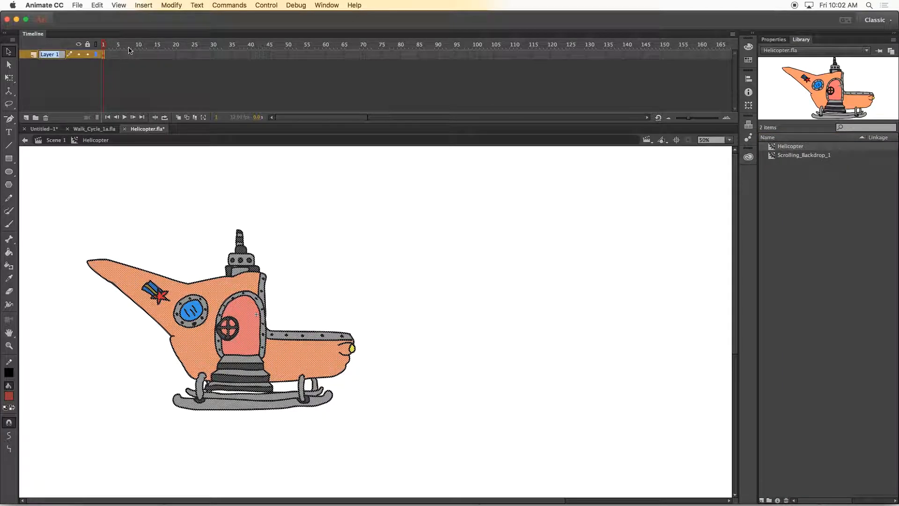
{"action": "type", "text": "Body"}
{"action": "left_click", "coordinate": [52, 89]}
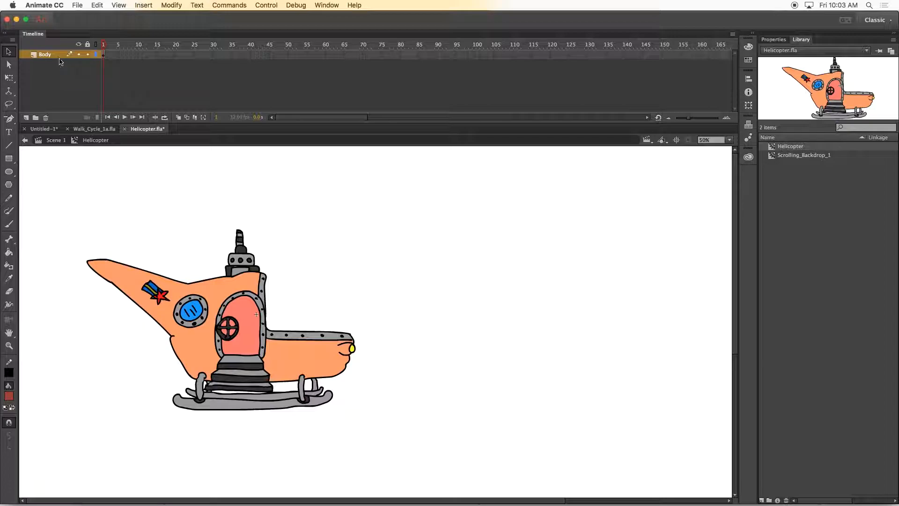
{"action": "left_click", "coordinate": [88, 54]}
{"action": "left_click", "coordinate": [95, 54]}
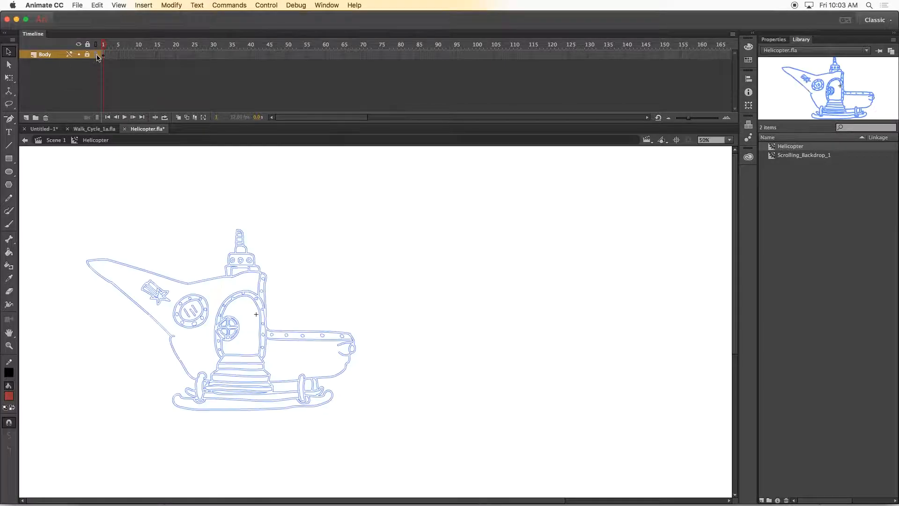
- Add a new layer named Top_Rotor above the Body layer
{"action": "left_click", "coordinate": [26, 118]}
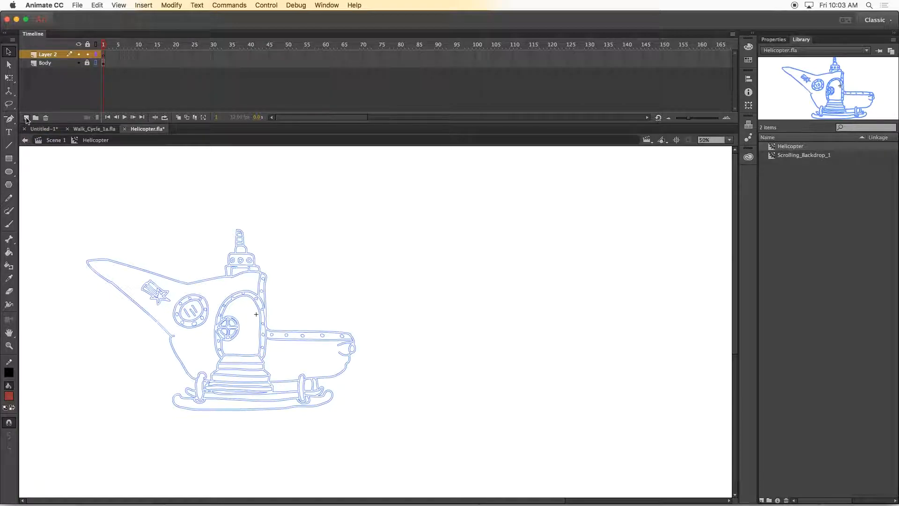
{"action": "double_click", "coordinate": [48, 54]}
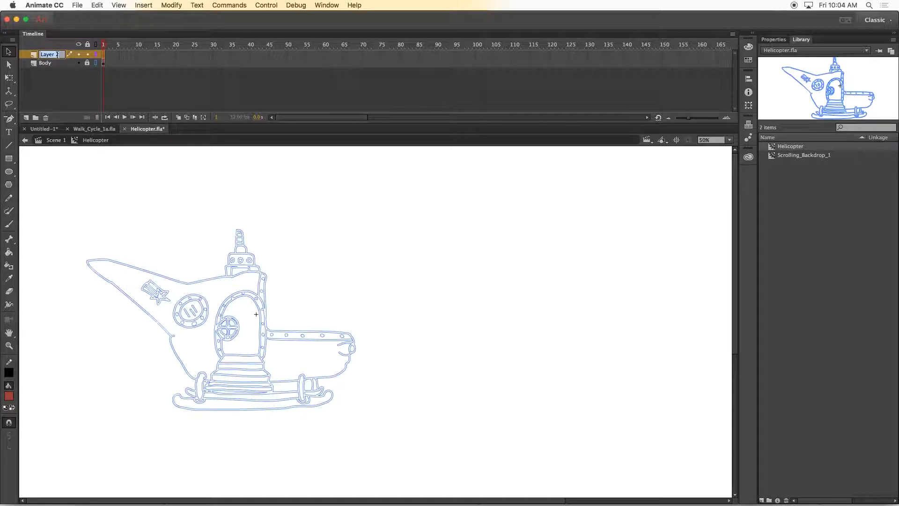
{"action": "type", "text": "Top_Rotor"}
{"action": "left_click", "coordinate": [69, 111]}
- Brush a small black circle at the tip of the helicopter's mast as the rotor hub on the Top_Rotor layer
{"action": "left_click", "coordinate": [9, 396]}
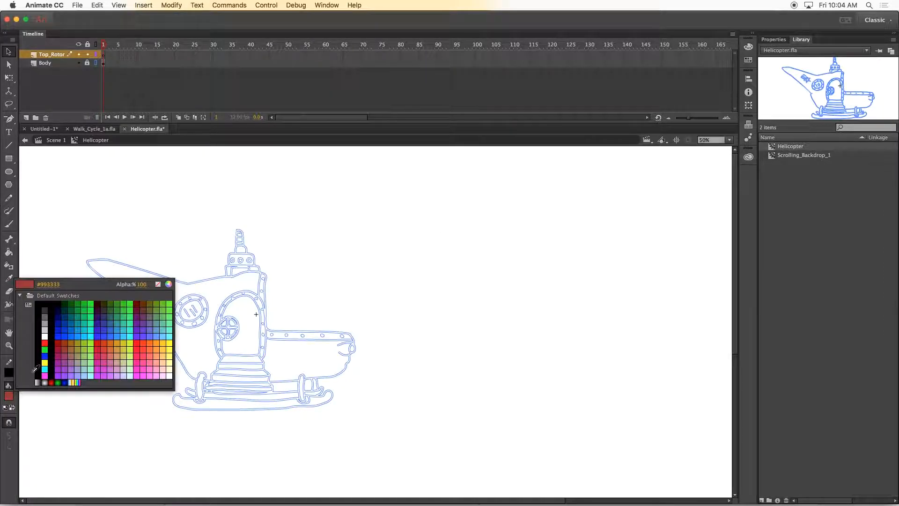
{"action": "left_click", "coordinate": [52, 344]}
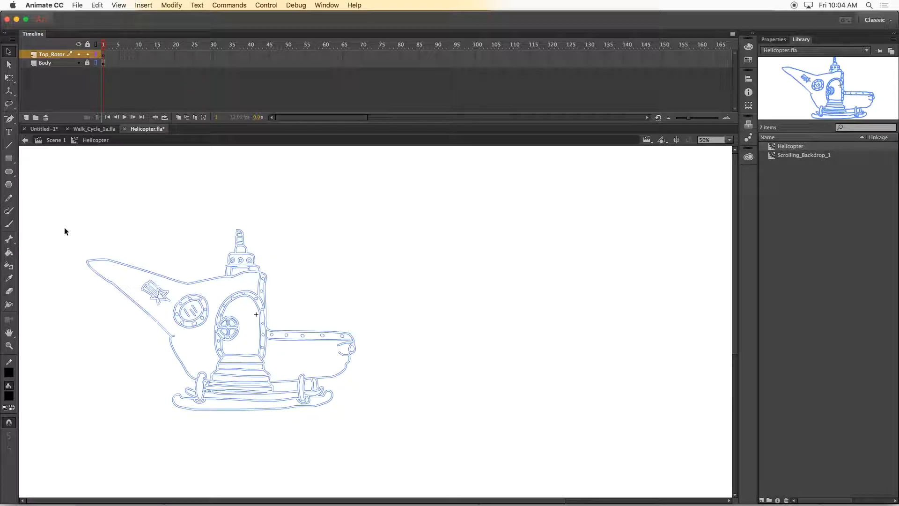
{"action": "key", "text": "b"}
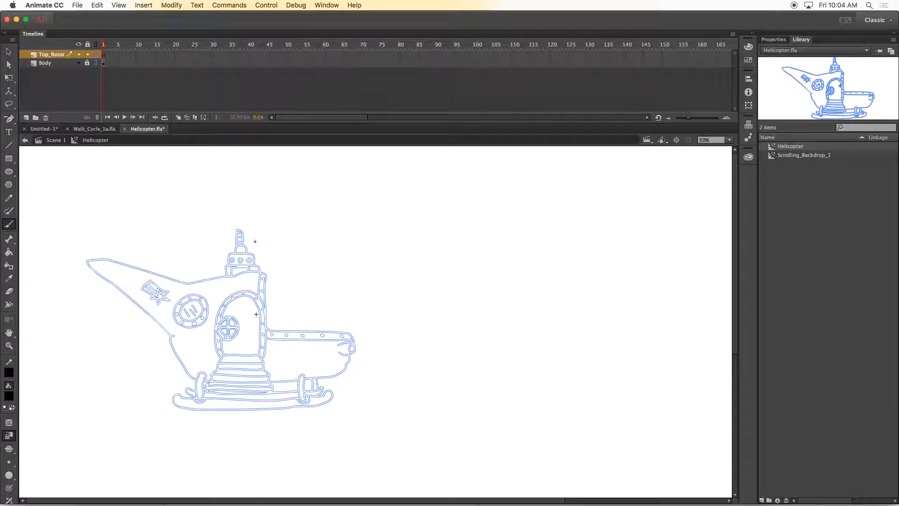
{"action": "key", "text": "super+1"}
{"action": "left_click_drag", "start_coordinate": [349, 501], "coordinate": [195, 502]}
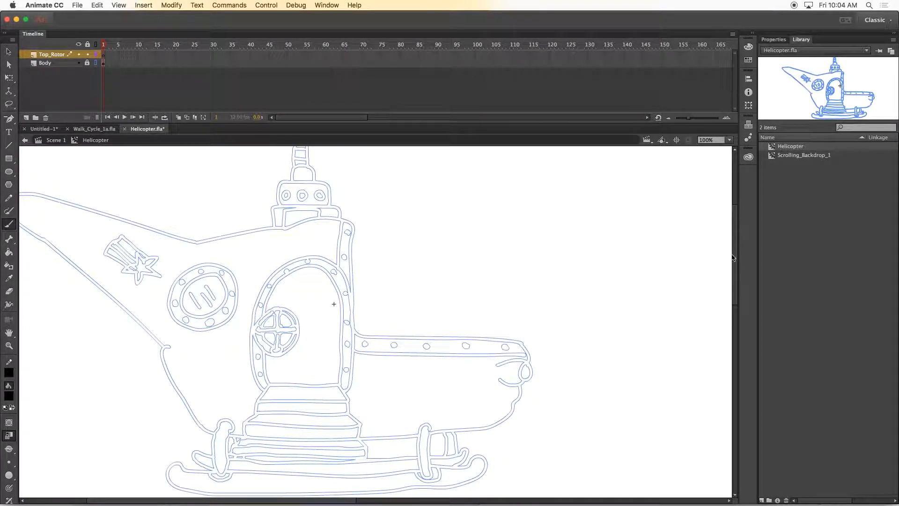
{"action": "left_click_drag", "start_coordinate": [735, 259], "coordinate": [742, 220]}
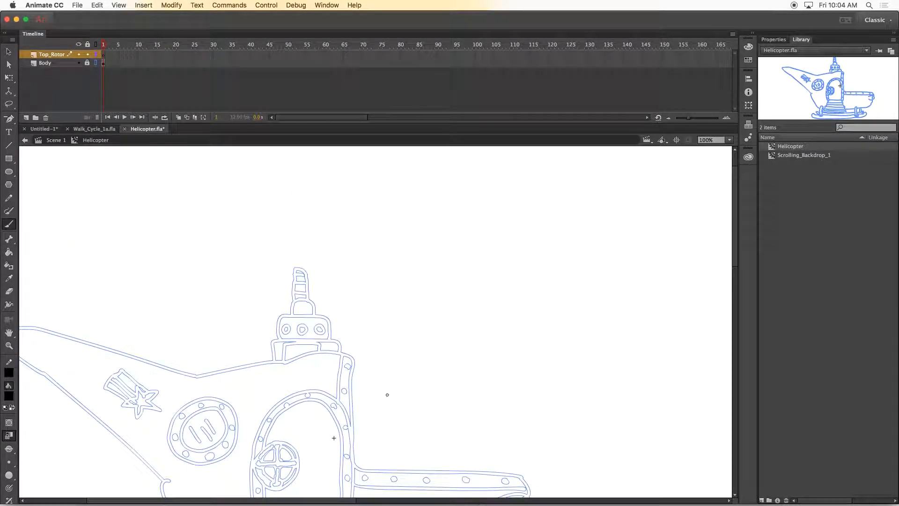
{"action": "mouse_move", "coordinate": [328, 501]}
{"action": "left_mouse_down"}
{"action": "mouse_move", "coordinate": [283, 502]}
{"action": "mouse_move", "coordinate": [297, 502]}
{"action": "left_mouse_up"}
{"action": "mouse_move", "coordinate": [389, 265]}
{"action": "left_mouse_down"}
{"action": "mouse_move", "coordinate": [374, 260]}
{"action": "mouse_move", "coordinate": [394, 265]}
{"action": "left_mouse_up"}
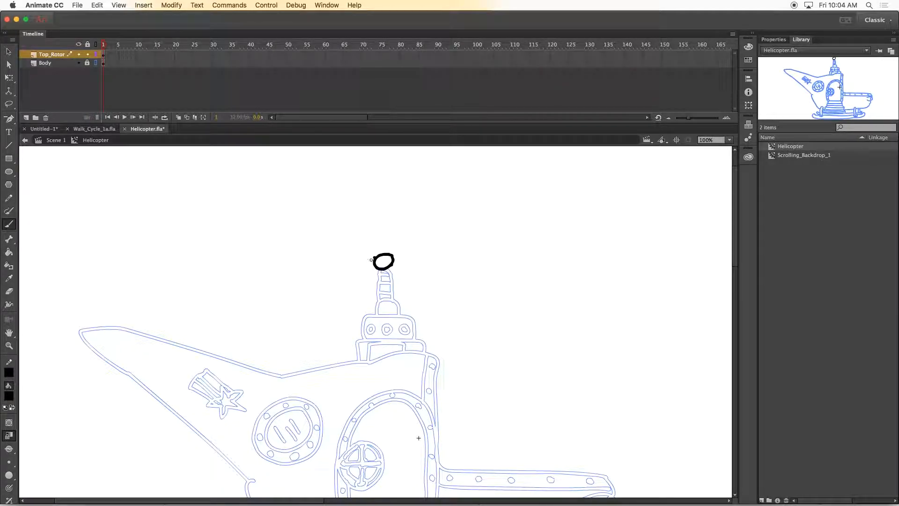
- Brush closed outlines of two long, thin rotor blades extending horizontally from both sides of the hub
{"action": "left_click_drag", "start_coordinate": [377, 257], "coordinate": [50, 256]}
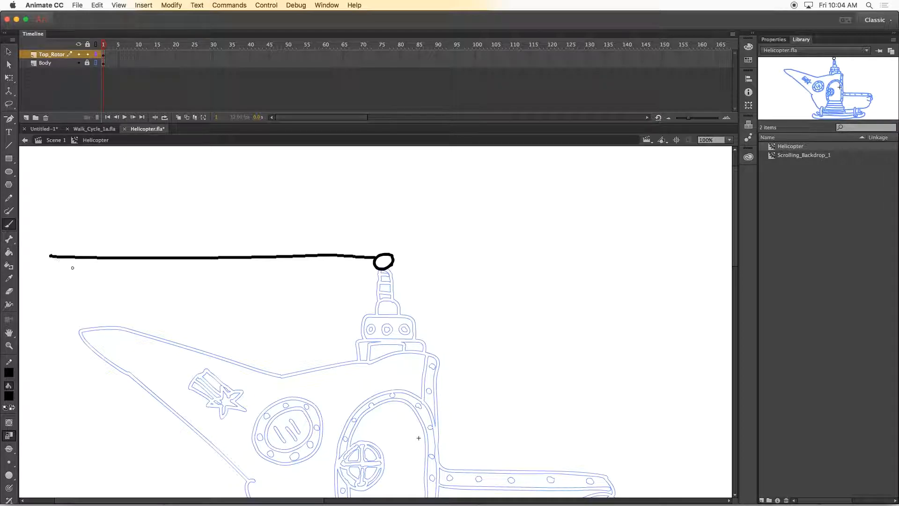
{"action": "mouse_move", "coordinate": [406, 260]}
{"action": "left_mouse_down"}
{"action": "mouse_move", "coordinate": [692, 258]}
{"action": "mouse_move", "coordinate": [711, 269]}
{"action": "mouse_move", "coordinate": [394, 261]}
{"action": "left_mouse_up"}
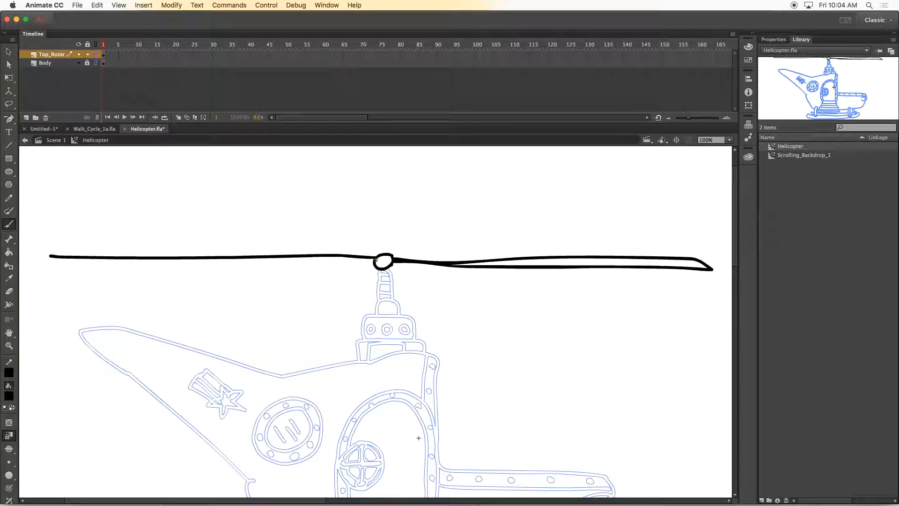
{"action": "mouse_move", "coordinate": [344, 260]}
{"action": "left_mouse_down"}
{"action": "mouse_move", "coordinate": [33, 268]}
{"action": "mouse_move", "coordinate": [48, 259]}
{"action": "left_mouse_up"}
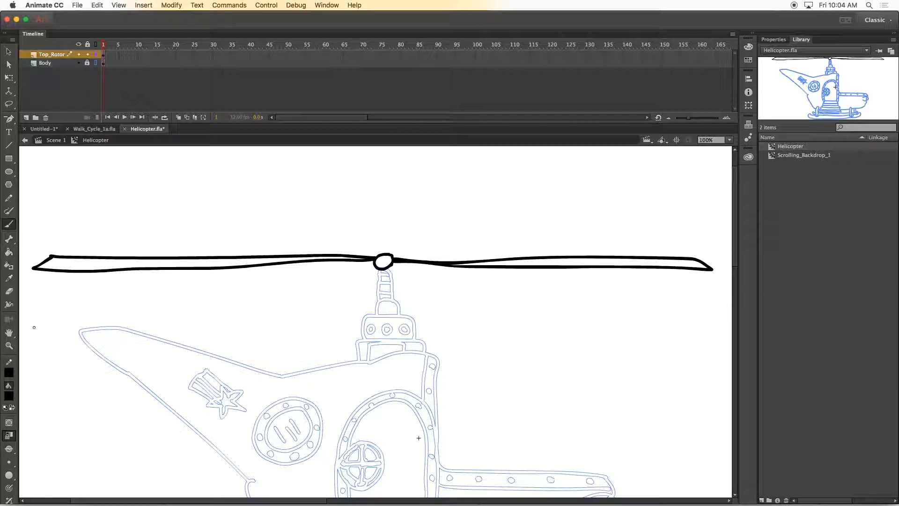
- Fill both rotor blades with gray using the Paint Bucket
{"action": "left_click", "coordinate": [9, 397]}
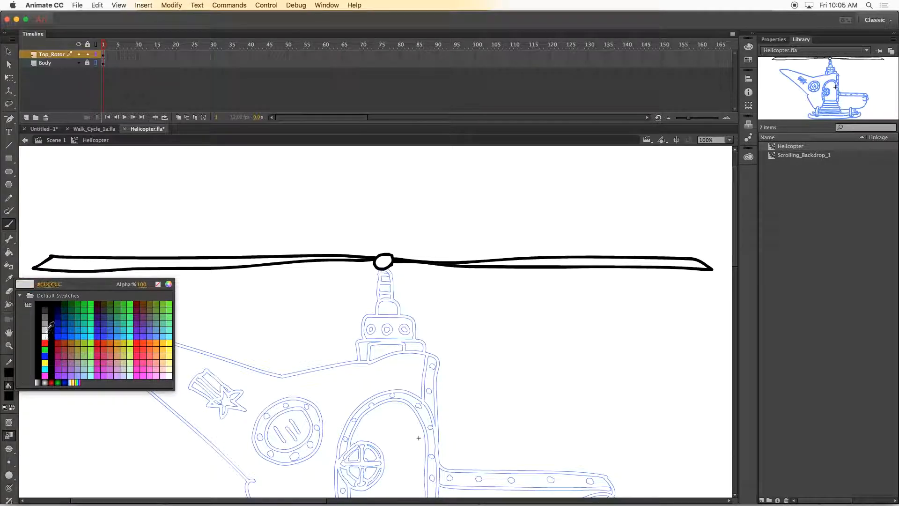
{"action": "left_click", "coordinate": [55, 297]}
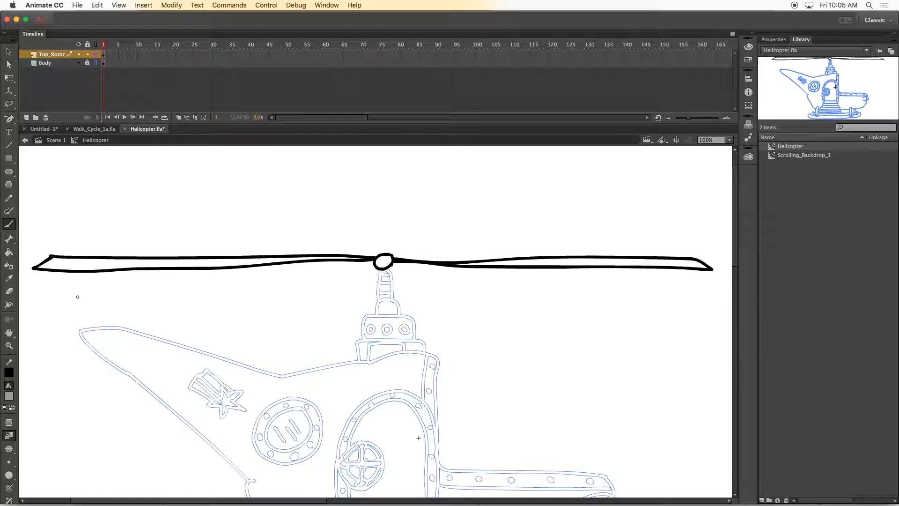
{"action": "key", "text": "k"}
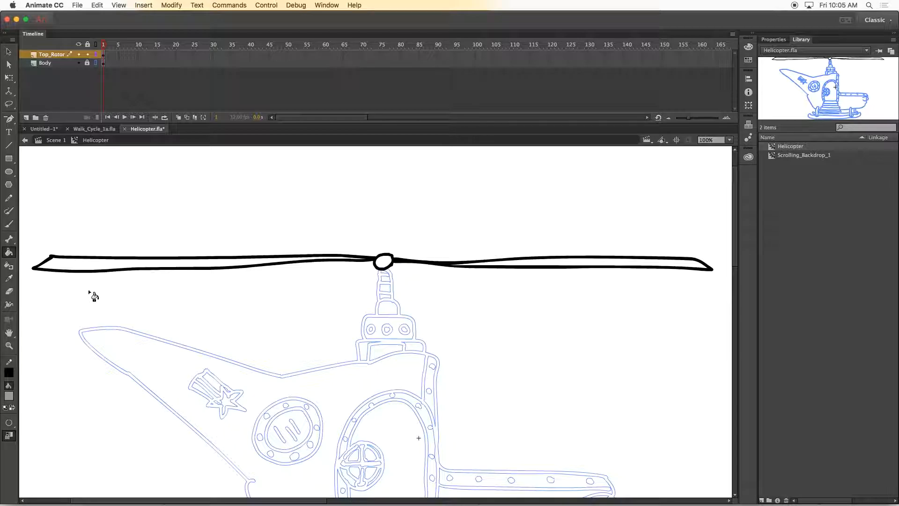
{"action": "left_click", "coordinate": [85, 265]}
{"action": "left_click", "coordinate": [507, 265]}
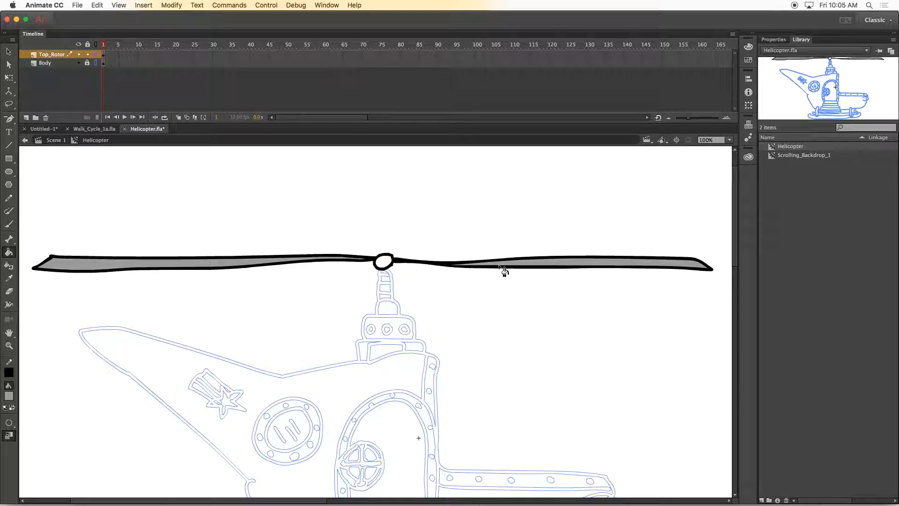
- Convert the entire gray rotor drawing into a movie clip symbol named Top_Rotor
{"action": "key", "text": "super+minus"}
{"action": "key", "text": "v"}
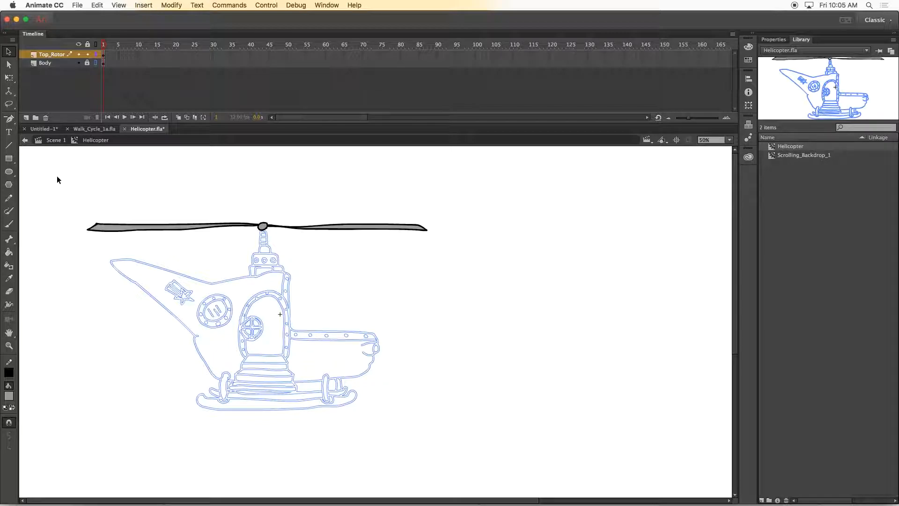
{"action": "mouse_move", "coordinate": [59, 183]}
{"action": "left_mouse_down"}
{"action": "mouse_move", "coordinate": [171, 248]}
{"action": "mouse_move", "coordinate": [474, 281]}
{"action": "mouse_move", "coordinate": [486, 295]}
{"action": "mouse_move", "coordinate": [467, 277]}
{"action": "mouse_move", "coordinate": [445, 277]}
{"action": "mouse_move", "coordinate": [458, 263]}
{"action": "mouse_move", "coordinate": [446, 270]}
{"action": "left_mouse_up"}
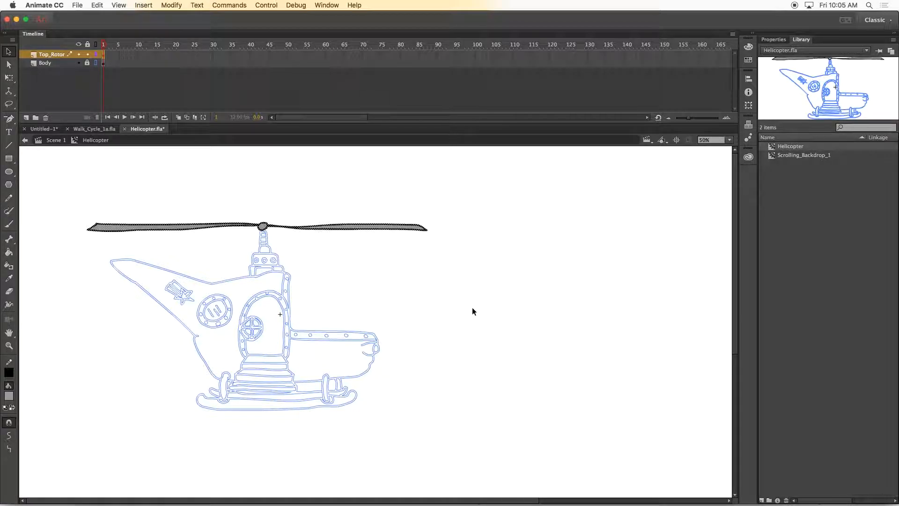
{"action": "left_click", "coordinate": [170, 6]}
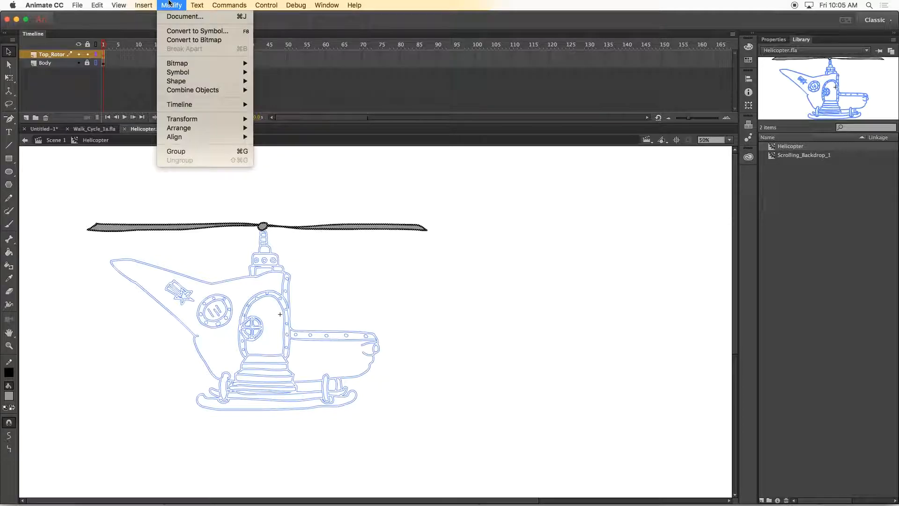
{"action": "left_click", "coordinate": [181, 33]}
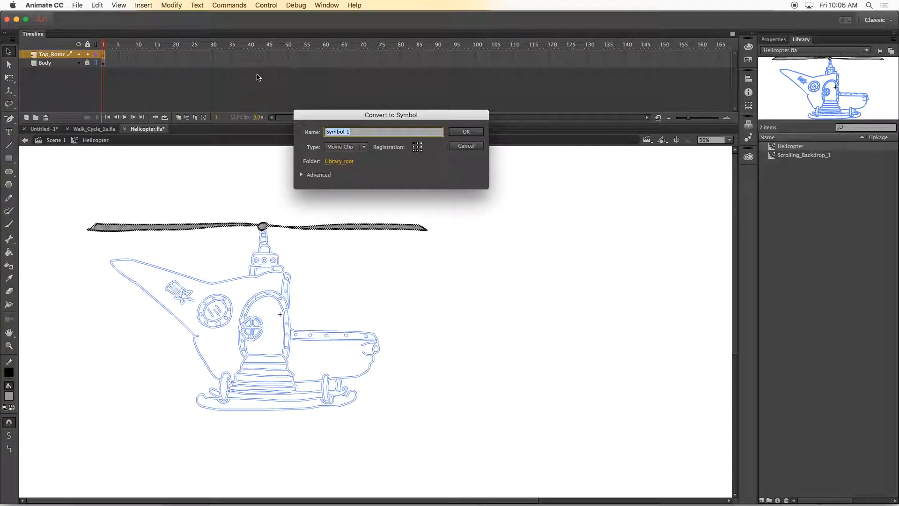
{"action": "type", "text": "Top_Totortor"}
{"action": "key", "text": "Return"}
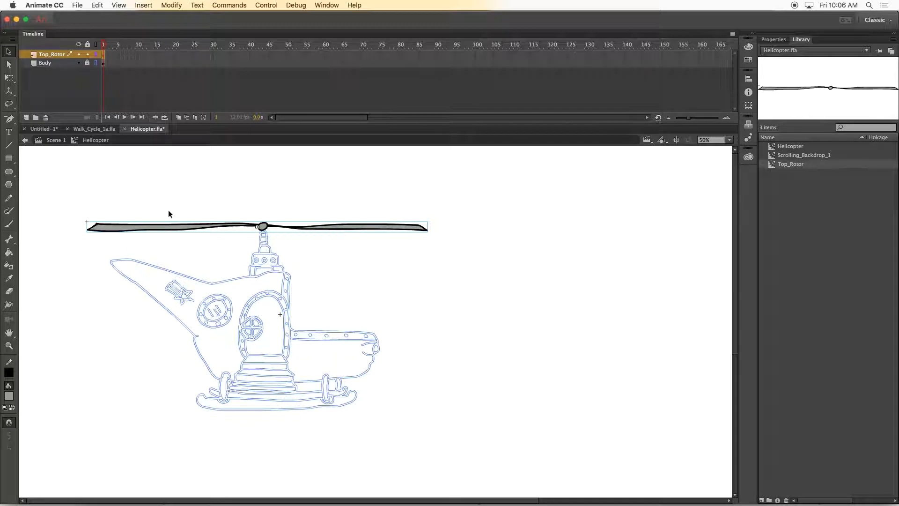
- Inside the Top_Rotor symbol, add a keyframe at frame 2 and flip its rotor vertically
{"action": "double_click", "coordinate": [140, 229]}
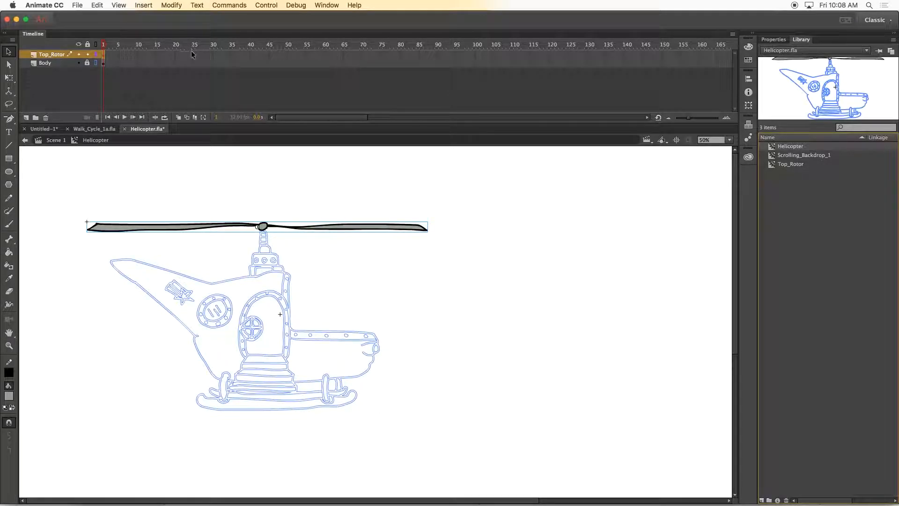
{"action": "double_click", "coordinate": [165, 228]}
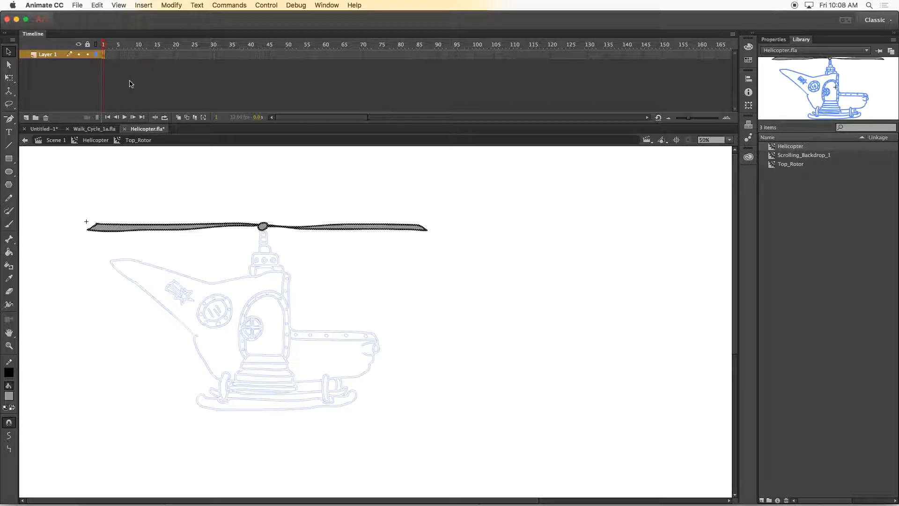
{"action": "key", "text": "period"}
{"action": "left_click", "coordinate": [9, 78]}
{"action": "left_click_drag", "start_coordinate": [257, 232], "coordinate": [257, 231]}
{"action": "left_click_drag", "start_coordinate": [106, 44], "coordinate": [111, 44]}
{"action": "key", "text": "Return"}
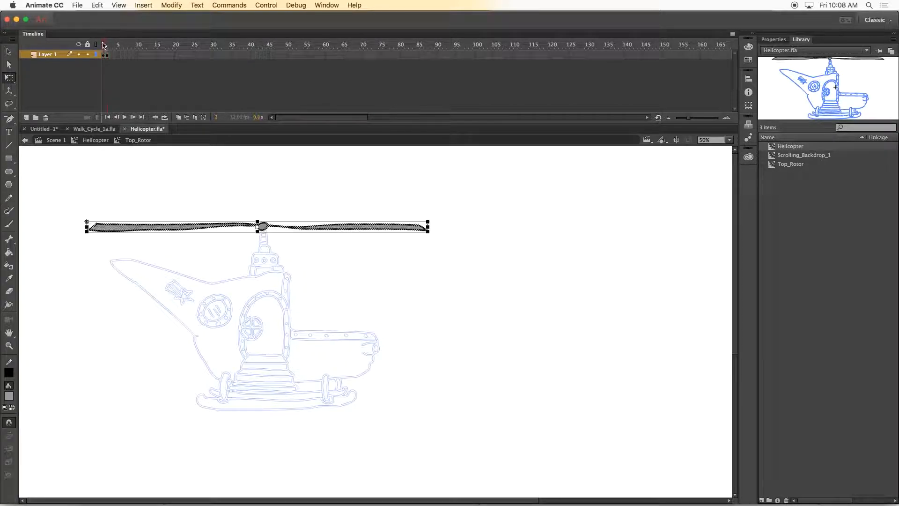
- Shorten the frame 2 rotor horizontally from both ends about its center, and compare it with frame 1
{"action": "left_click", "coordinate": [108, 55]}
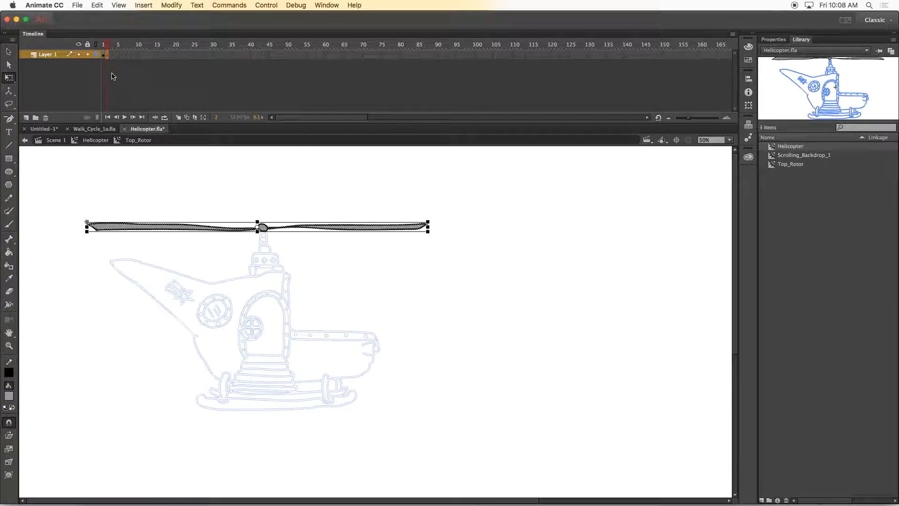
{"action": "left_click_drag", "start_coordinate": [87, 226], "coordinate": [113, 226]}
{"action": "left_click", "coordinate": [106, 45]}
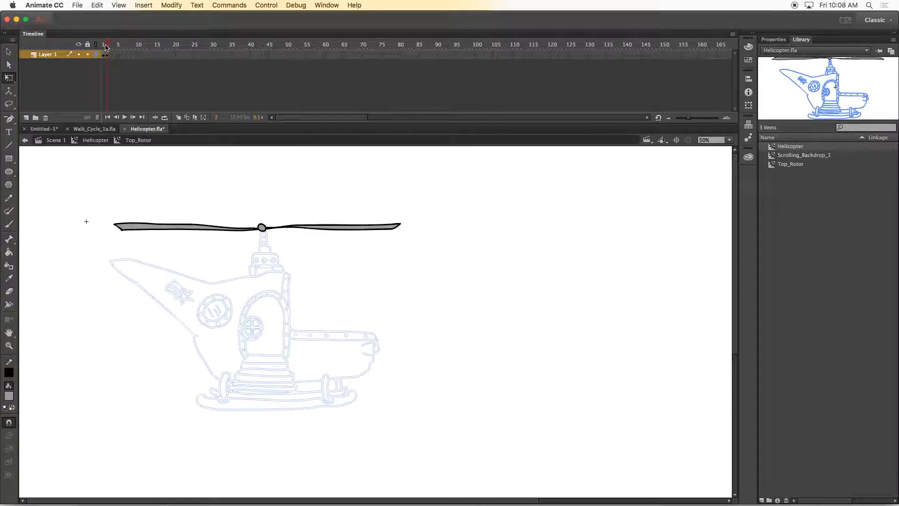
{"action": "left_click_drag", "start_coordinate": [108, 47], "coordinate": [108, 47]}
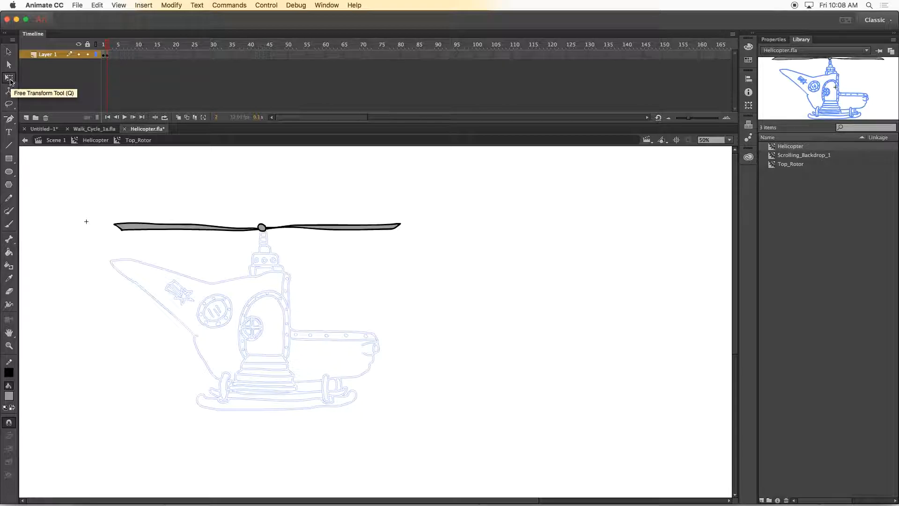
{"action": "left_click", "coordinate": [9, 78]}
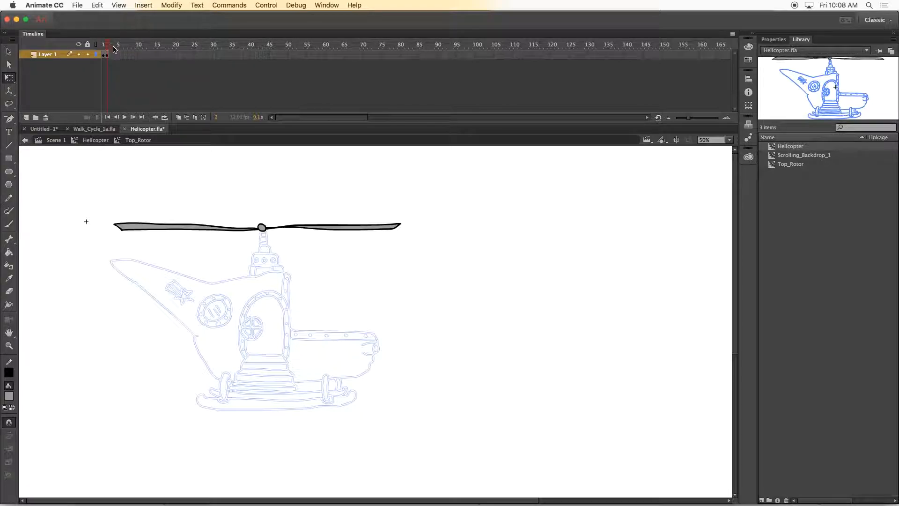
{"action": "mouse_move", "coordinate": [109, 48]}
{"action": "left_mouse_down"}
{"action": "mouse_move", "coordinate": [101, 47]}
{"action": "mouse_move", "coordinate": [108, 47]}
{"action": "left_mouse_up"}
- Add a keyframe at frame 3 and brush thin gray motion lines around both rotor blades
{"action": "left_click", "coordinate": [111, 56]}
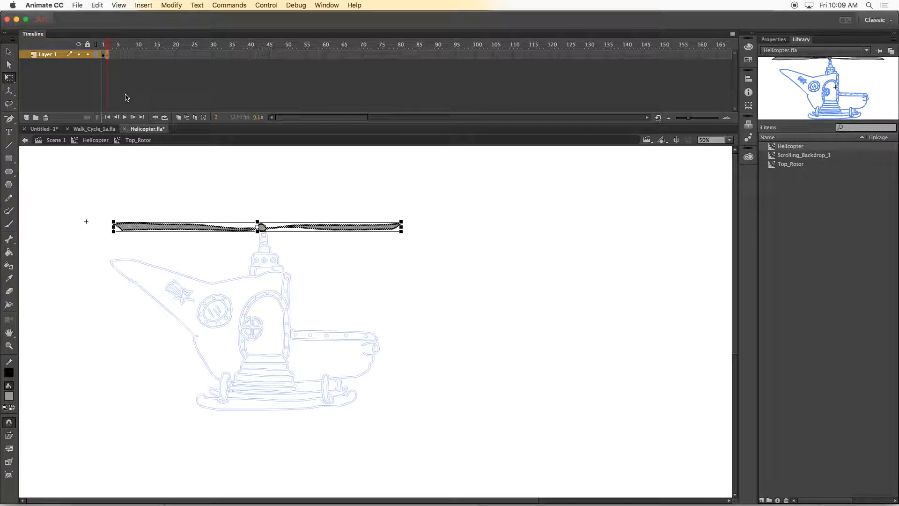
{"action": "key", "text": "F6"}
{"action": "left_click", "coordinate": [9, 224]}
{"action": "left_click_drag", "start_coordinate": [168, 218], "coordinate": [185, 218]}
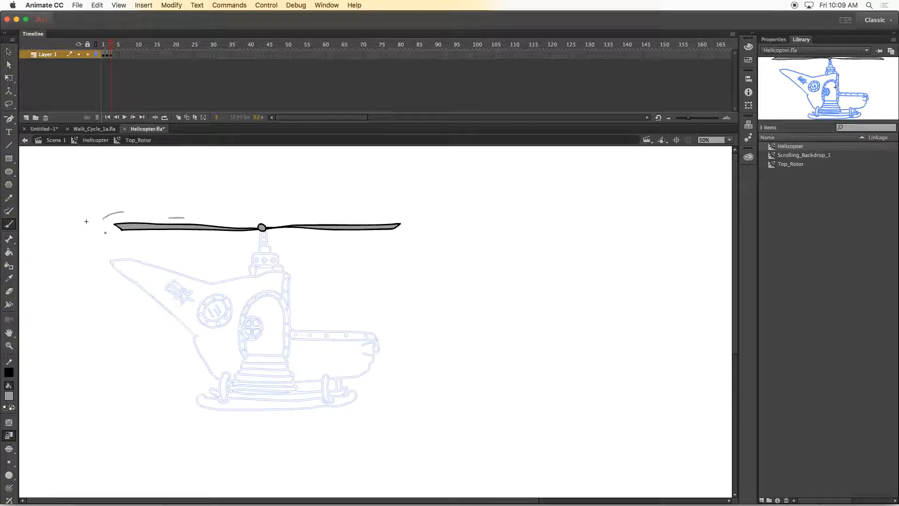
{"action": "mouse_move", "coordinate": [192, 238]}
{"action": "left_mouse_down"}
{"action": "mouse_move", "coordinate": [221, 237]}
{"action": "mouse_move", "coordinate": [230, 219]}
{"action": "left_mouse_up"}
{"action": "left_click_drag", "start_coordinate": [384, 217], "coordinate": [387, 217]}
{"action": "mouse_move", "coordinate": [414, 218]}
{"action": "left_mouse_down"}
{"action": "mouse_move", "coordinate": [419, 227]}
{"action": "mouse_move", "coordinate": [356, 237]}
{"action": "left_mouse_up"}
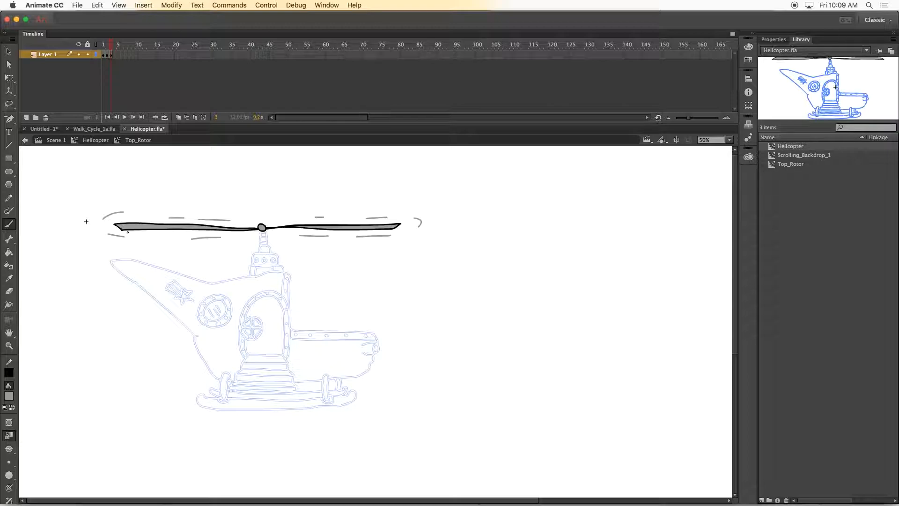
{"action": "left_click", "coordinate": [103, 45]}
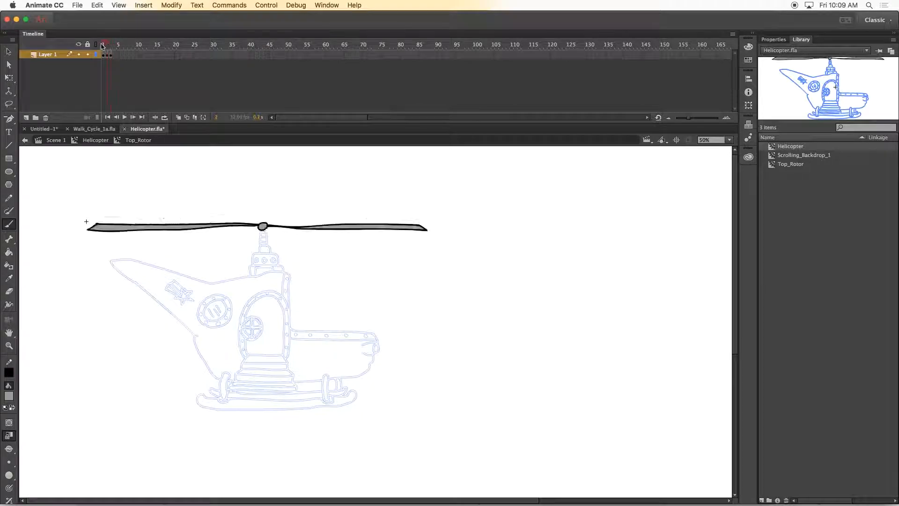
{"action": "mouse_move", "coordinate": [103, 46]}
{"action": "left_mouse_down"}
{"action": "mouse_move", "coordinate": [112, 50]}
{"action": "mouse_move", "coordinate": [96, 49]}
{"action": "mouse_move", "coordinate": [106, 49]}
{"action": "left_mouse_up"}
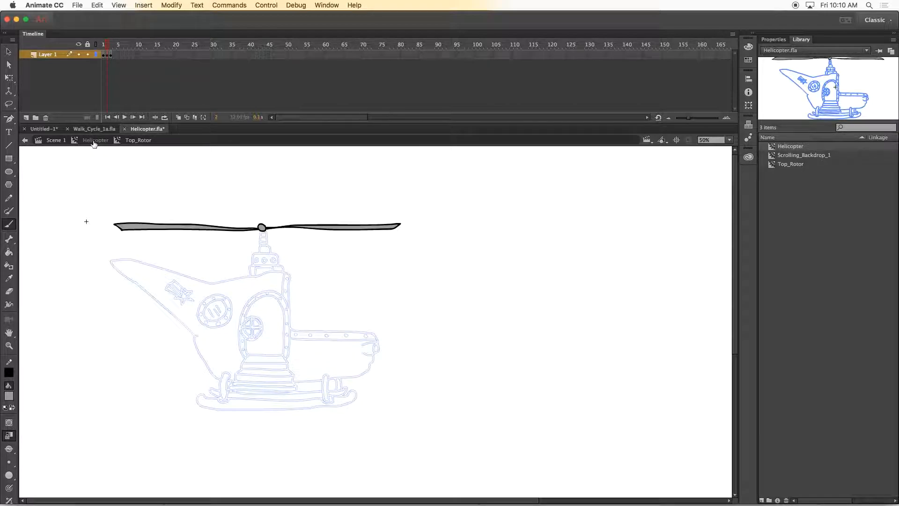
- Return to the Helicopter symbol, lock the Top_Rotor layer, and add a layer named Back_Rotor above it
{"action": "left_click", "coordinate": [95, 141]}
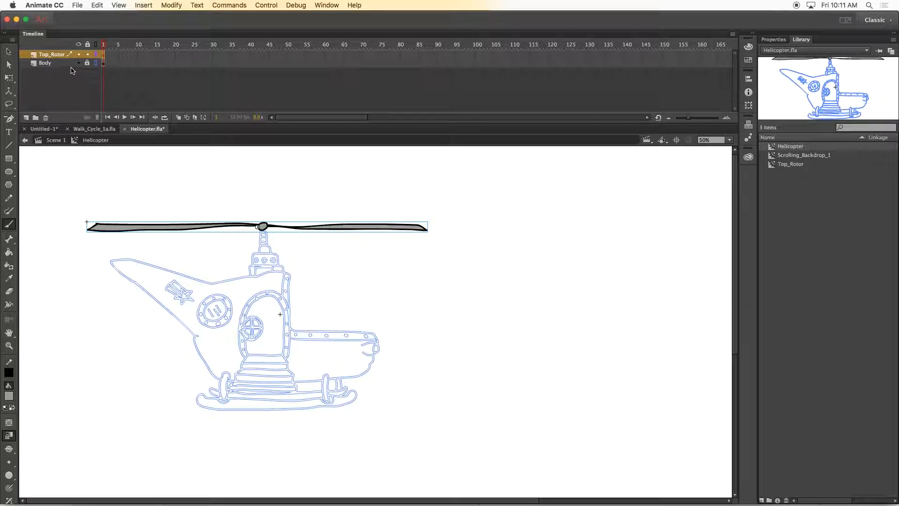
{"action": "left_click", "coordinate": [87, 63]}
{"action": "left_click", "coordinate": [87, 54]}
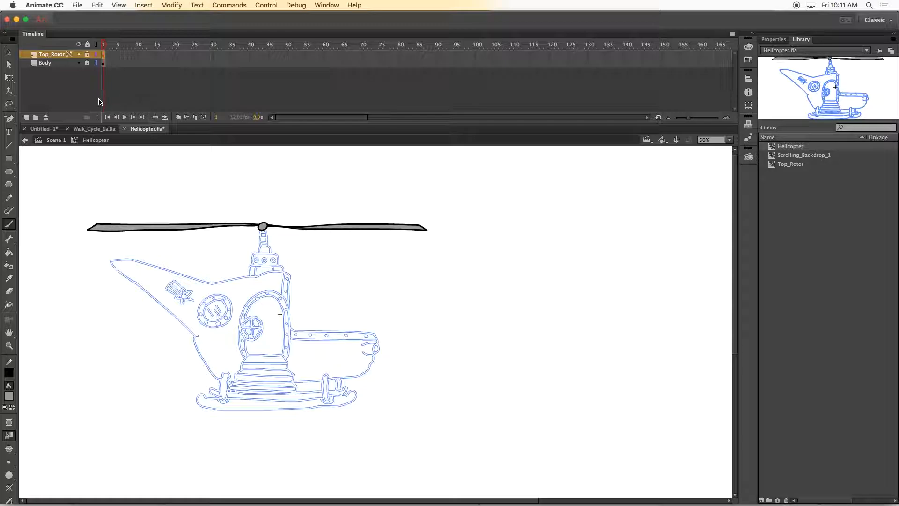
{"action": "left_click", "coordinate": [27, 117]}
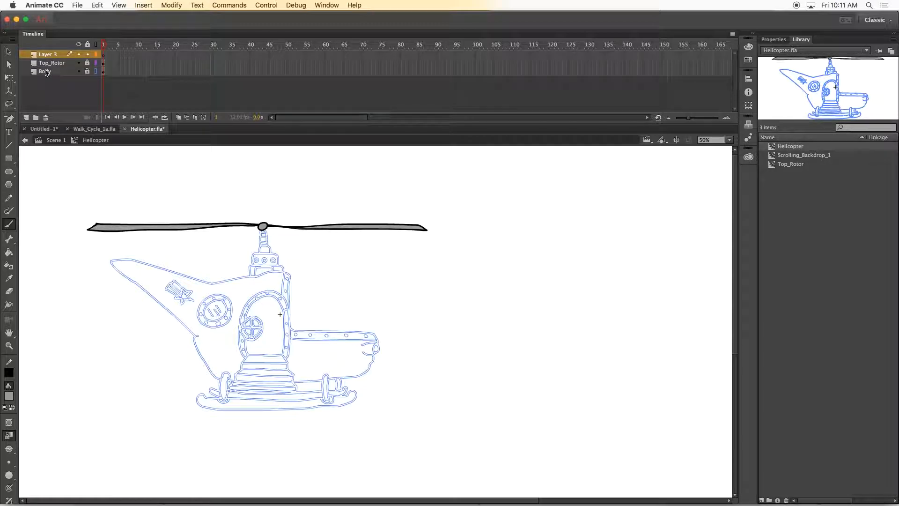
{"action": "double_click", "coordinate": [49, 54]}
{"action": "type", "text": "Ba"}
{"action": "type", "text": "ck_Rotor"}
{"action": "key", "text": "Return"}
- Brush the black outline of a four-bladed rotor with a small hub at the tip of the helicopter's tail
{"action": "left_click", "coordinate": [9, 396]}
{"action": "left_click", "coordinate": [47, 309]}
{"action": "mouse_move", "coordinate": [124, 261]}
{"action": "left_mouse_down"}
{"action": "mouse_move", "coordinate": [126, 299]}
{"action": "mouse_move", "coordinate": [117, 278]}
{"action": "mouse_move", "coordinate": [133, 237]}
{"action": "mouse_move", "coordinate": [124, 265]}
{"action": "left_mouse_up"}
{"action": "mouse_move", "coordinate": [125, 265]}
{"action": "left_mouse_down"}
{"action": "mouse_move", "coordinate": [123, 237]}
{"action": "mouse_move", "coordinate": [126, 263]}
{"action": "mouse_move", "coordinate": [157, 271]}
{"action": "mouse_move", "coordinate": [87, 252]}
{"action": "left_mouse_up"}
{"action": "left_click_drag", "start_coordinate": [87, 266], "coordinate": [124, 267]}
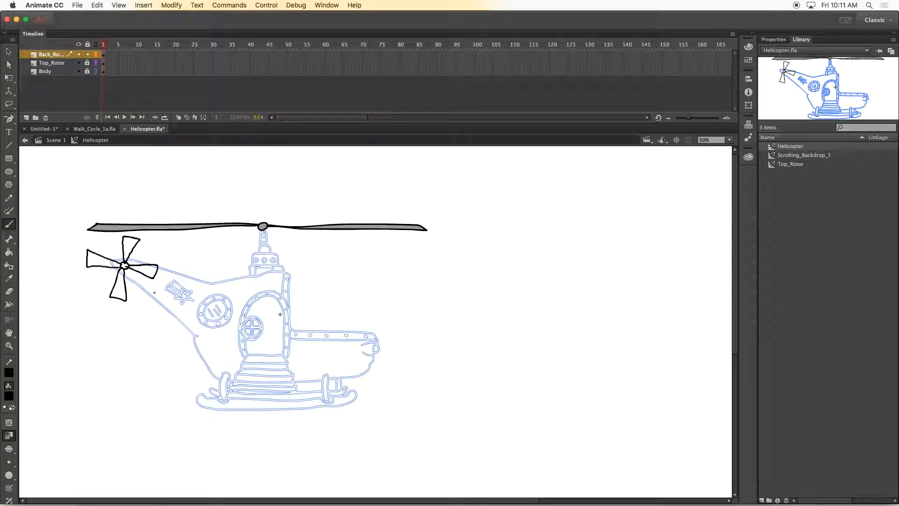
- Scale the whole four-bladed tail rotor down slightly about its center
{"action": "key", "text": "v"}
{"action": "left_click_drag", "start_coordinate": [64, 223], "coordinate": [197, 318]}
{"action": "key", "text": "q"}
{"action": "left_click_drag", "start_coordinate": [87, 236], "coordinate": [96, 241]}
{"action": "key", "text": "v"}
{"action": "left_click", "coordinate": [97, 239]}
- Fill the four tail rotor blades with dark gray using the Paint Bucket
{"action": "left_click", "coordinate": [9, 396]}
{"action": "left_click", "coordinate": [46, 324]}
{"action": "key", "text": "k"}
{"action": "left_click", "coordinate": [103, 262]}
{"action": "left_click", "coordinate": [127, 248]}
{"action": "left_click", "coordinate": [142, 270]}
{"action": "left_click", "coordinate": [122, 288]}
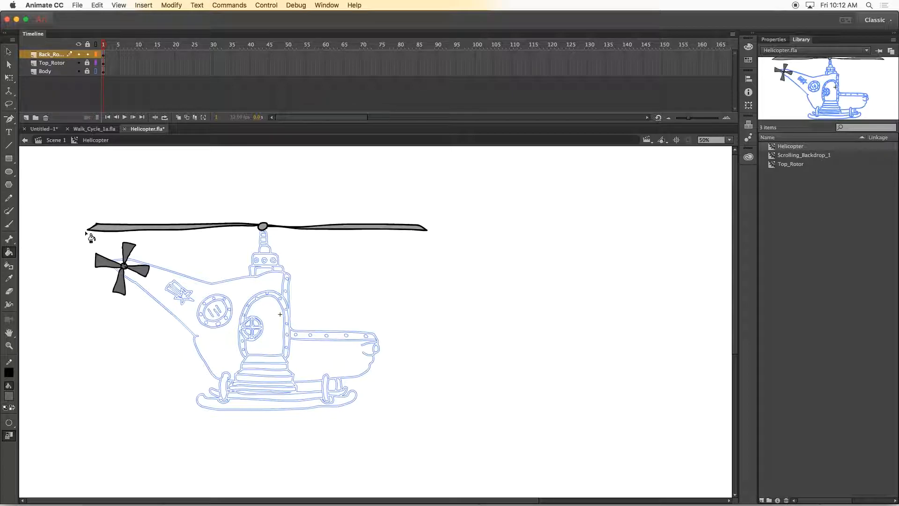
- Convert the filled tail rotor into a movie clip symbol named Back_Rotor
{"action": "key", "text": "v"}
{"action": "left_click_drag", "start_coordinate": [75, 232], "coordinate": [192, 314]}
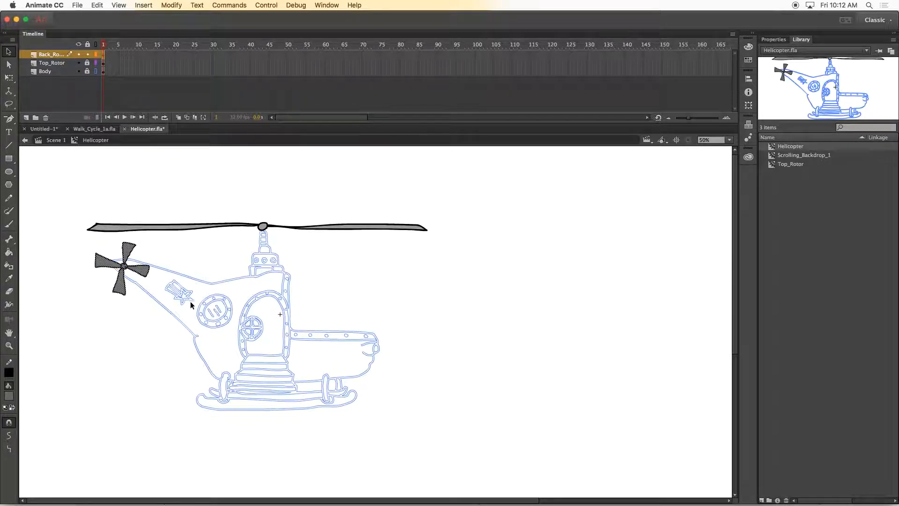
{"action": "left_click", "coordinate": [171, 5]}
{"action": "left_click", "coordinate": [185, 31]}
{"action": "type", "text": "Back_"}
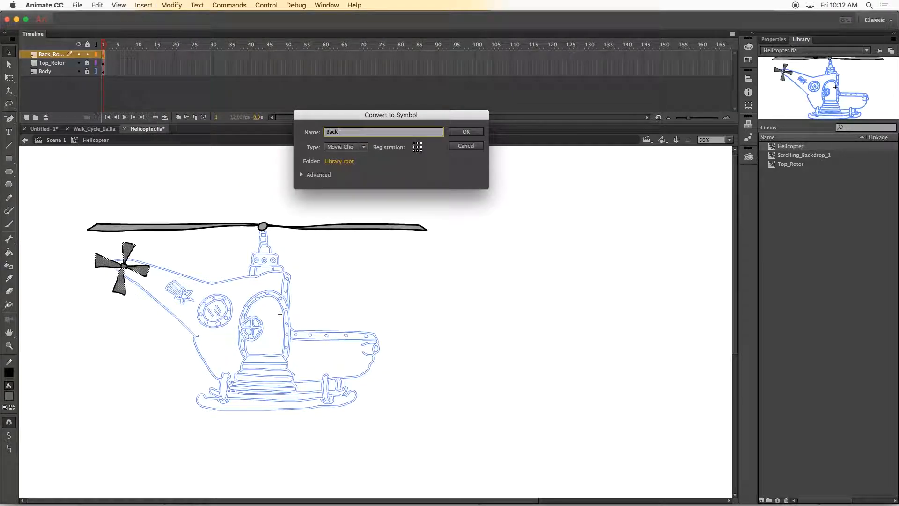
{"action": "type", "text": "Rotor"}
{"action": "key", "text": "Return"}
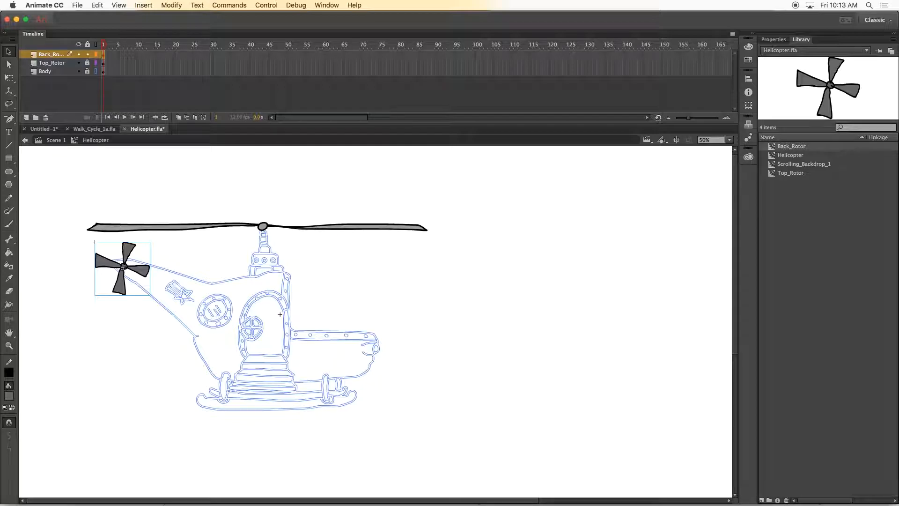
- Inside the Back_Rotor symbol, add keyframes at frames 2 and 3, rotating the rotor to a different angle in each
{"action": "double_click", "coordinate": [130, 251]}
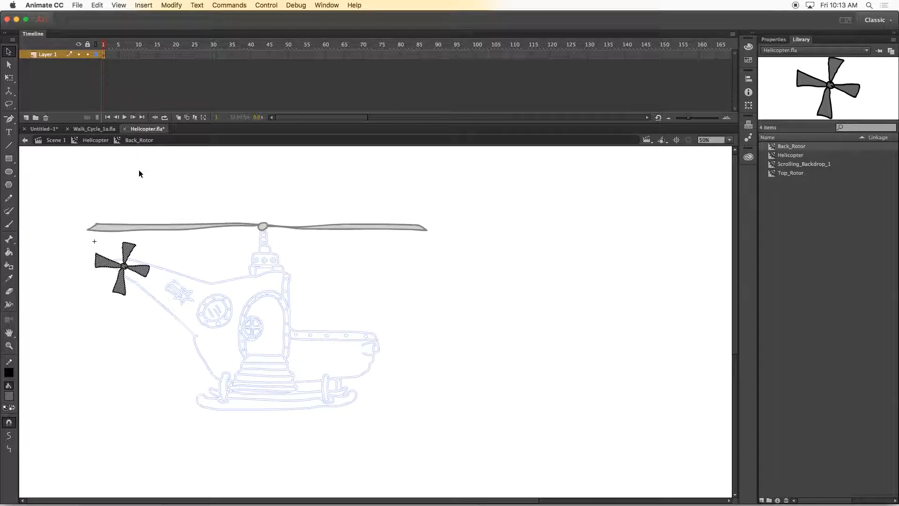
{"action": "key", "text": "q"}
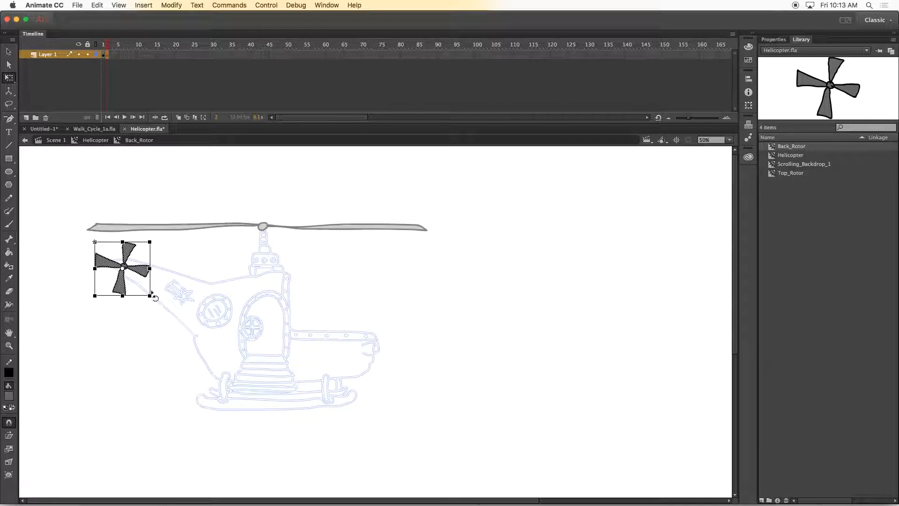
{"action": "left_click_drag", "start_coordinate": [154, 297], "coordinate": [133, 316]}
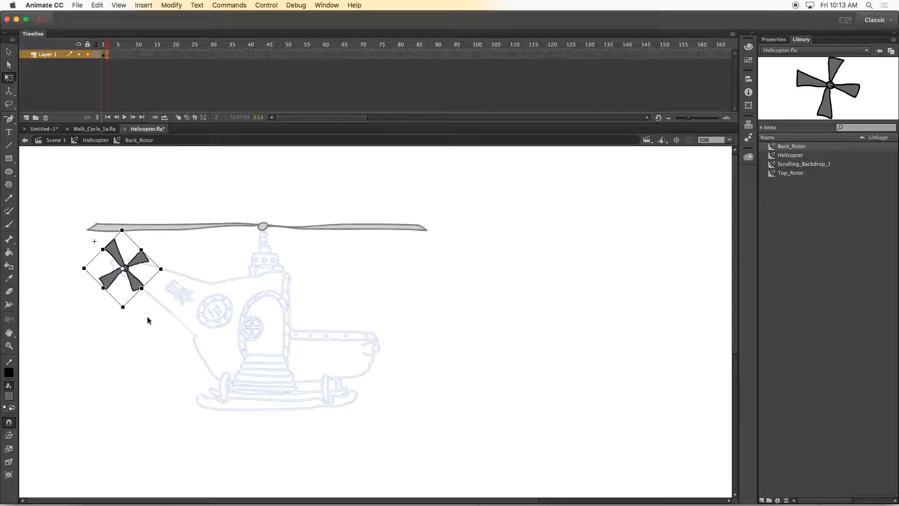
{"action": "key", "text": "F6"}
{"action": "left_click_drag", "start_coordinate": [152, 236], "coordinate": [159, 263]}
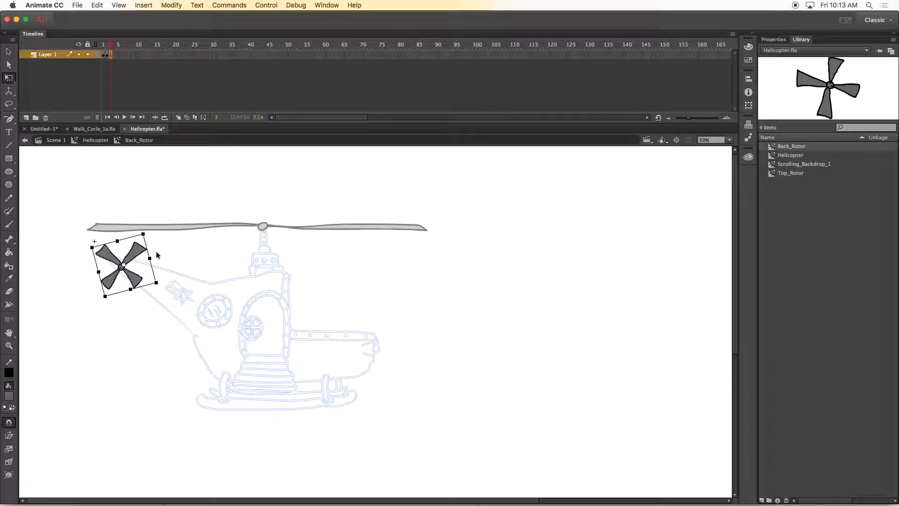
- On frame 1 of Back_Rotor, brush short curved dark gray motion lines around the blades
{"action": "mouse_move", "coordinate": [110, 44]}
{"action": "left_mouse_down"}
{"action": "mouse_move", "coordinate": [102, 41]}
{"action": "mouse_move", "coordinate": [111, 45]}
{"action": "mouse_move", "coordinate": [102, 60]}
{"action": "left_mouse_up"}
{"action": "left_click", "coordinate": [103, 55]}
{"action": "left_click", "coordinate": [59, 213]}
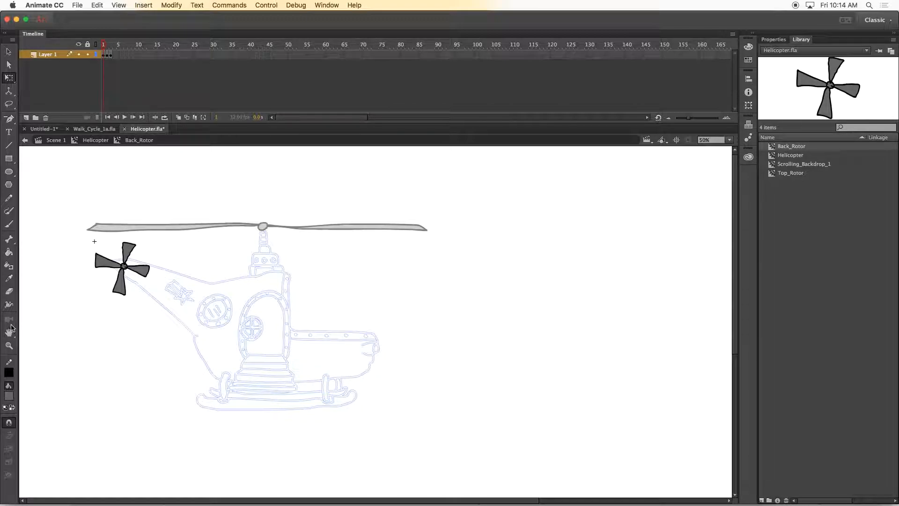
{"action": "left_click", "coordinate": [9, 226]}
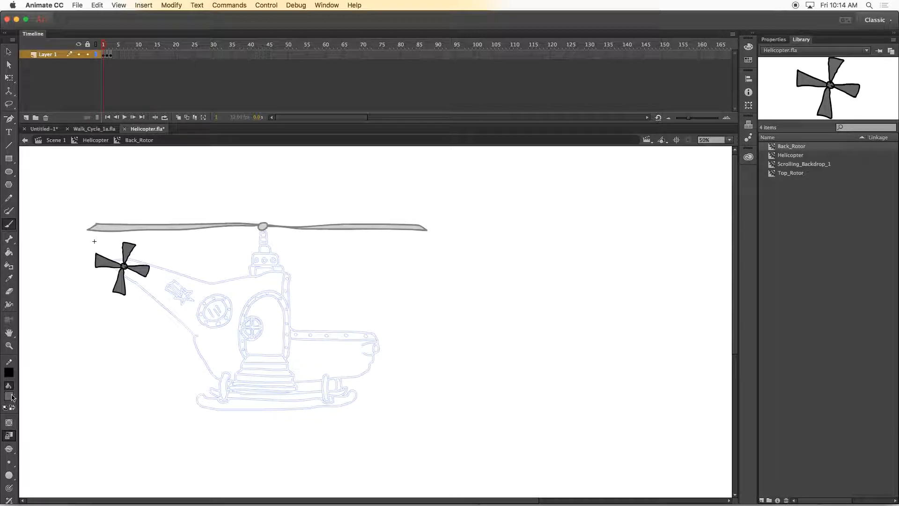
{"action": "mouse_move", "coordinate": [133, 293]}
{"action": "left_mouse_down"}
{"action": "mouse_move", "coordinate": [108, 296]}
{"action": "mouse_move", "coordinate": [94, 284]}
{"action": "left_mouse_up"}
{"action": "mouse_move", "coordinate": [89, 249]}
{"action": "left_mouse_down"}
{"action": "mouse_move", "coordinate": [87, 256]}
{"action": "mouse_move", "coordinate": [132, 234]}
{"action": "left_mouse_up"}
{"action": "left_click_drag", "start_coordinate": [153, 247], "coordinate": [149, 280]}
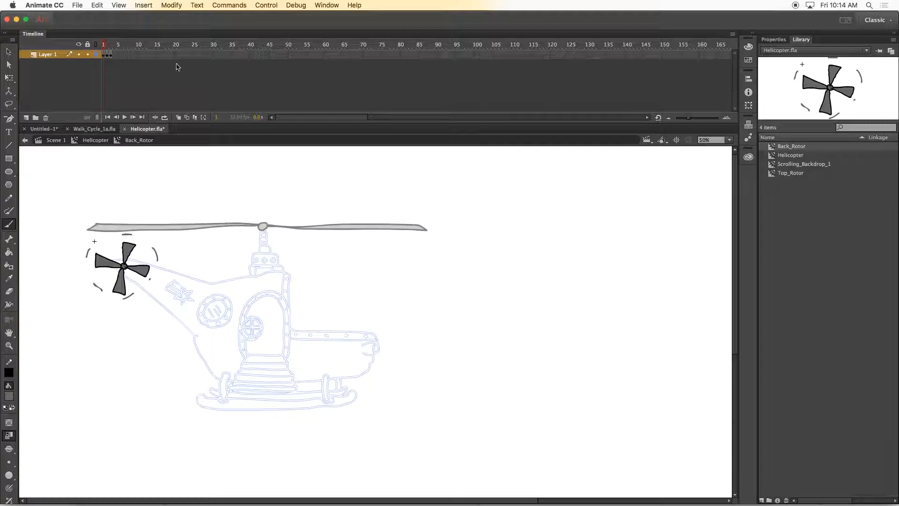
- Brush curved motion lines at different positions around the rotor blades on frame 2
{"action": "left_click", "coordinate": [107, 54]}
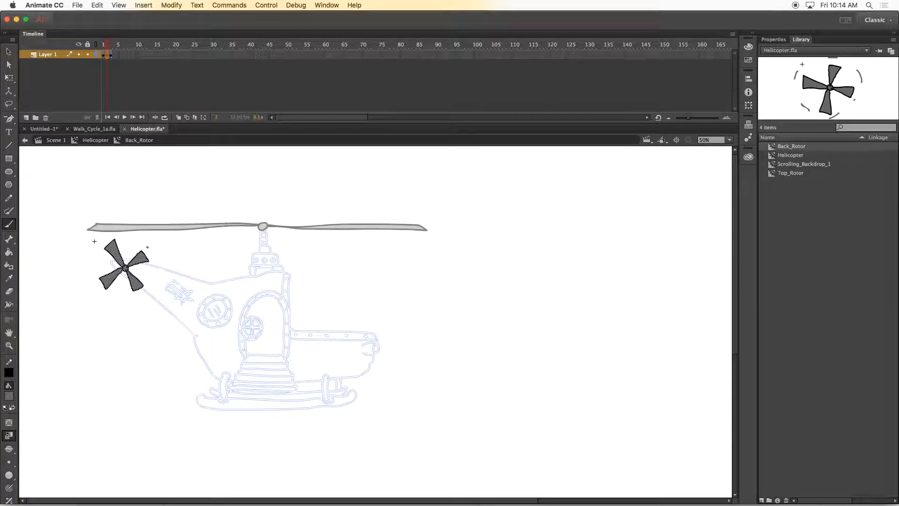
{"action": "left_click_drag", "start_coordinate": [140, 243], "coordinate": [152, 249]}
{"action": "left_click_drag", "start_coordinate": [160, 271], "coordinate": [155, 280]}
{"action": "left_click_drag", "start_coordinate": [101, 294], "coordinate": [89, 289]}
{"action": "left_click_drag", "start_coordinate": [92, 256], "coordinate": [90, 270]}
{"action": "left_click_drag", "start_coordinate": [102, 238], "coordinate": [111, 233]}
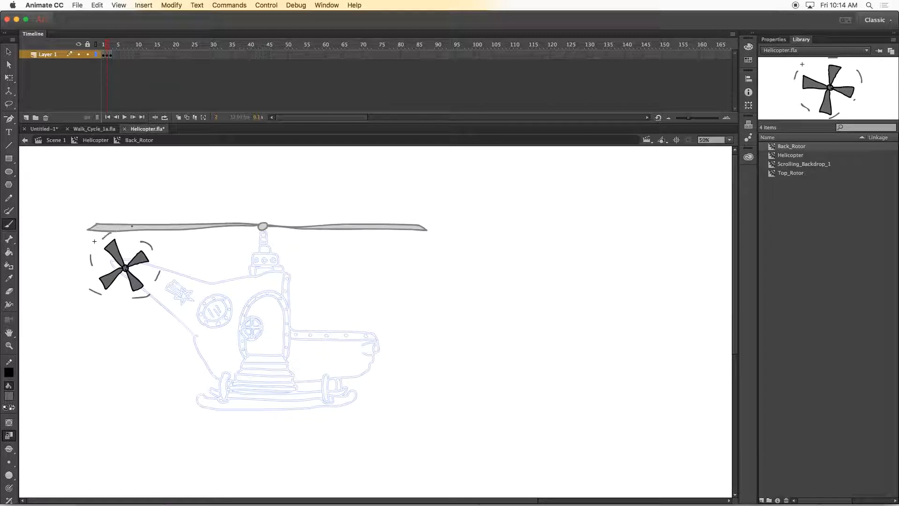
- Brush another varied ring of curved motion lines around the rotor blades on frame 3
{"action": "left_click", "coordinate": [111, 55]}
{"action": "left_click_drag", "start_coordinate": [146, 233], "coordinate": [153, 243]}
{"action": "left_click_drag", "start_coordinate": [158, 268], "coordinate": [155, 280]}
{"action": "left_click_drag", "start_coordinate": [140, 299], "coordinate": [94, 284]}
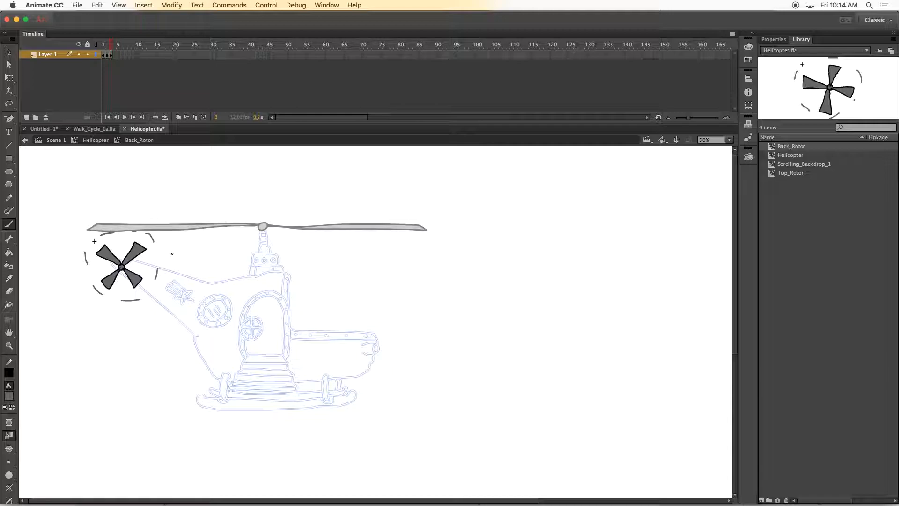
- Preview the back rotor's spin by scrubbing its frames and testing the movie, and save the file
{"action": "mouse_move", "coordinate": [111, 45]}
{"action": "left_mouse_down"}
{"action": "mouse_move", "coordinate": [85, 49]}
{"action": "mouse_move", "coordinate": [147, 62]}
{"action": "mouse_move", "coordinate": [100, 46]}
{"action": "mouse_move", "coordinate": [42, 55]}
{"action": "mouse_move", "coordinate": [91, 40]}
{"action": "mouse_move", "coordinate": [134, 61]}
{"action": "mouse_move", "coordinate": [100, 51]}
{"action": "left_mouse_up"}
{"action": "key", "text": "super+Return"}
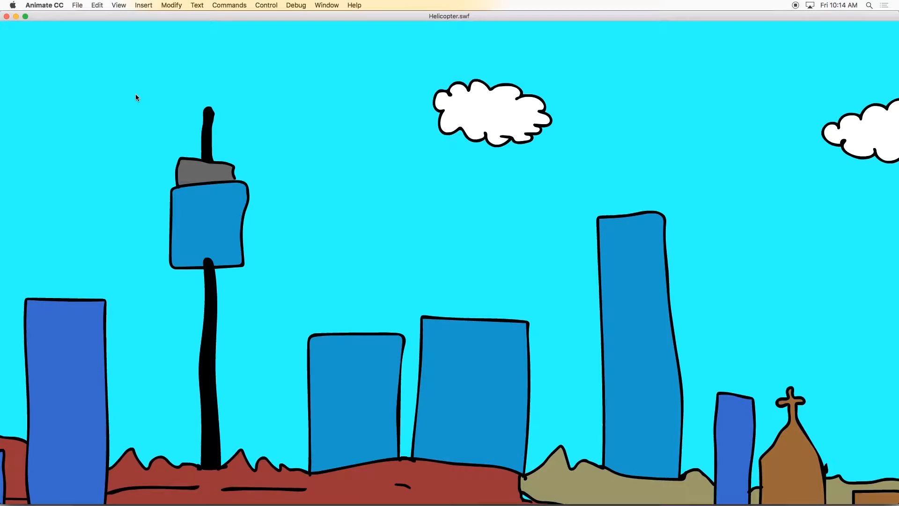
{"action": "left_click", "coordinate": [6, 17]}
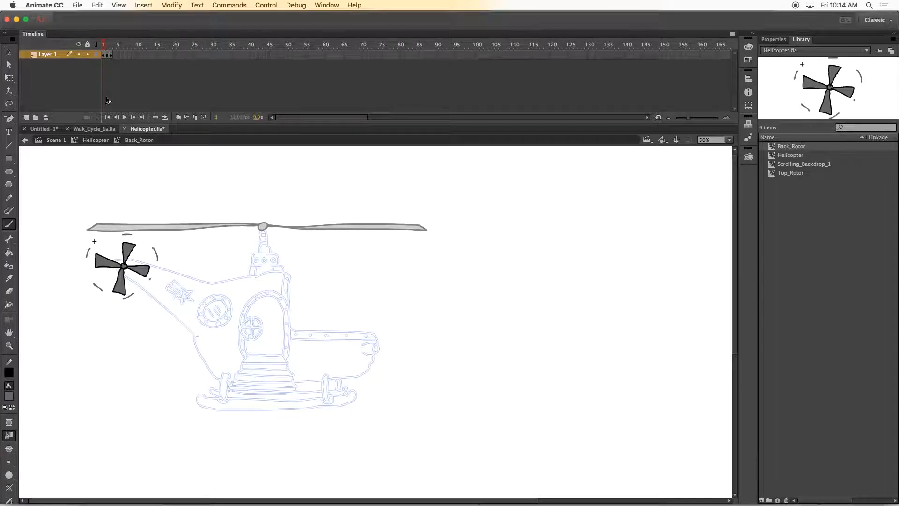
{"action": "left_click_drag", "start_coordinate": [121, 43], "coordinate": [102, 46]}
{"action": "key", "text": "super+s"}
- Back in the Helicopter symbol, lock the Back_Rotor layer and display the Back_Rotor and Top_Rotor layers as outlines
{"action": "left_click", "coordinate": [94, 140]}
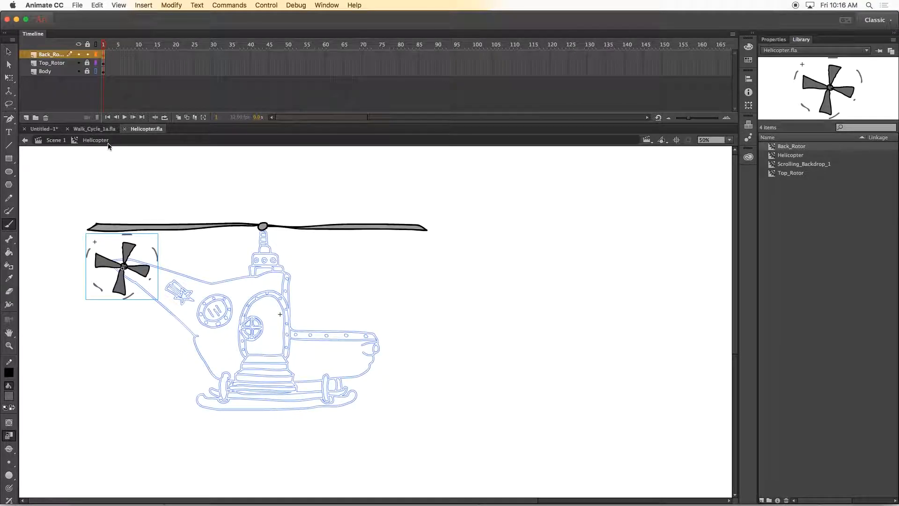
{"action": "left_click", "coordinate": [115, 181]}
{"action": "key", "text": "super+z"}
{"action": "left_click", "coordinate": [88, 54]}
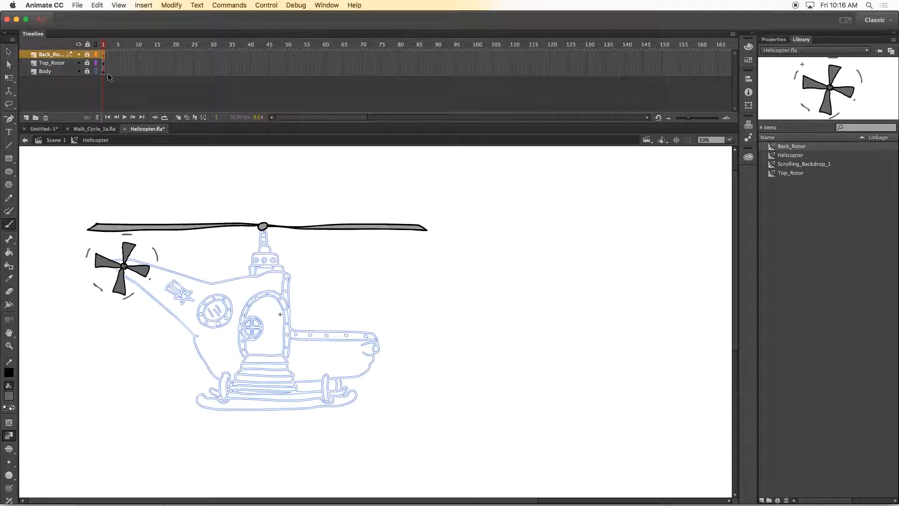
{"action": "left_click", "coordinate": [96, 54]}
{"action": "left_click", "coordinate": [96, 63]}
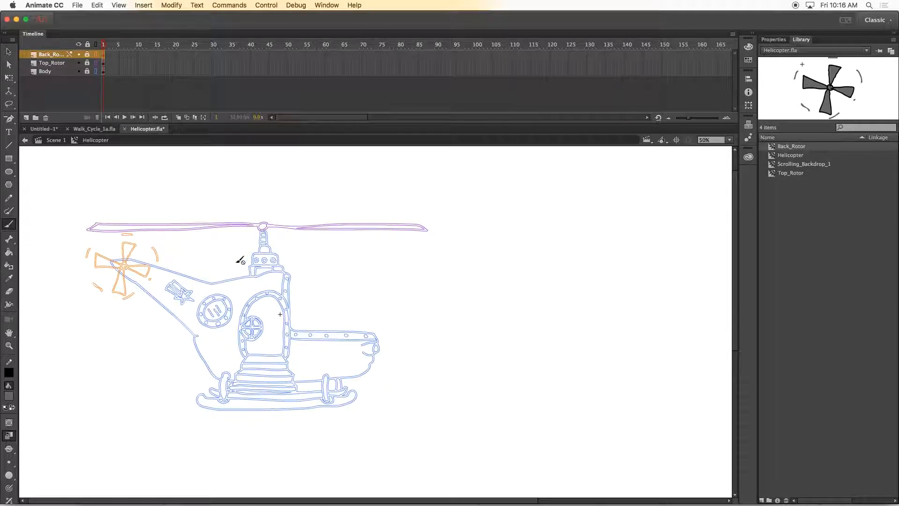
- Add a new layer above Back_Rotor in the Helicopter symbol and name it Bubble
{"action": "key", "text": "v"}
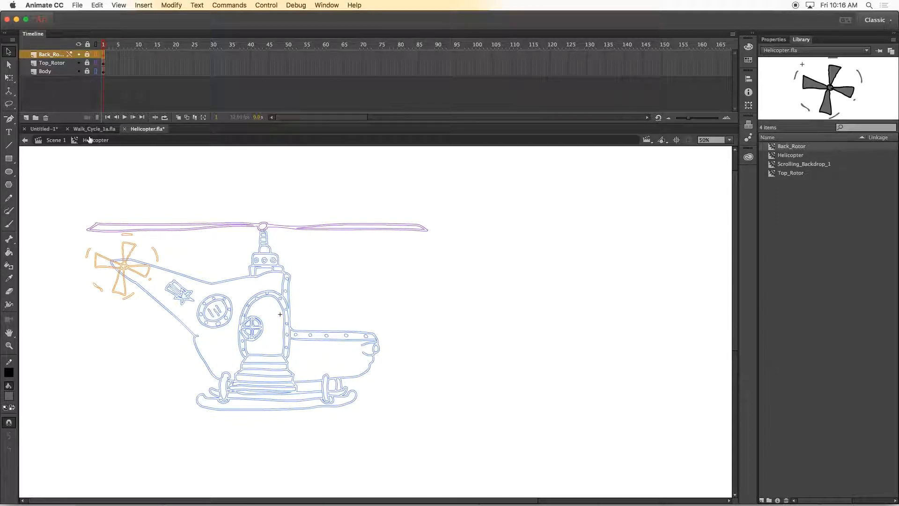
{"action": "left_click", "coordinate": [26, 118]}
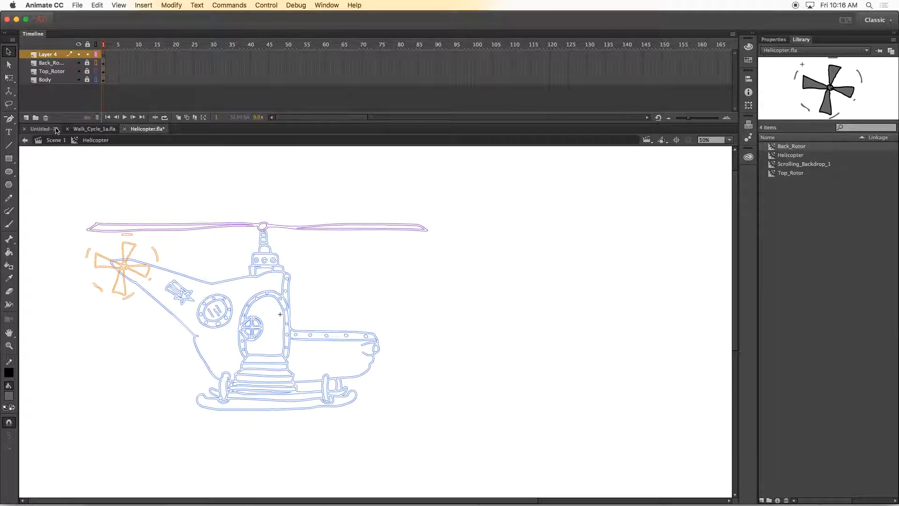
{"action": "double_click", "coordinate": [49, 55]}
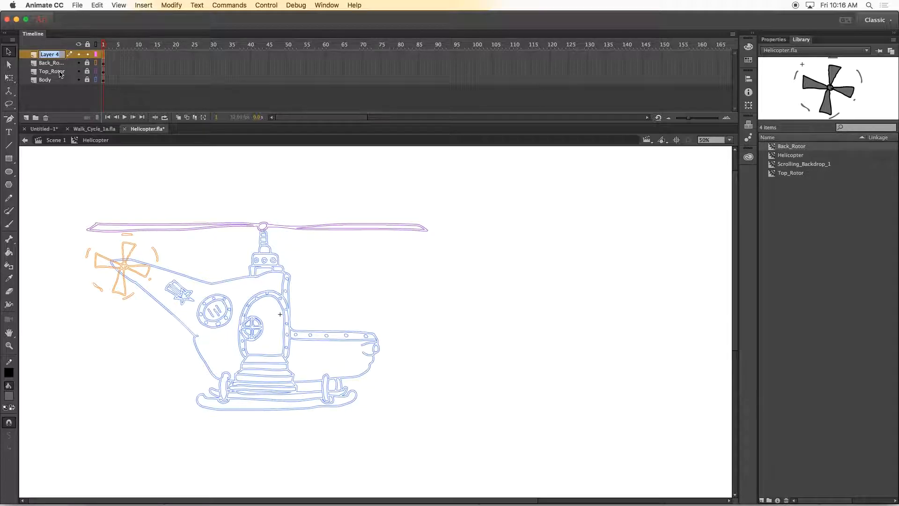
{"action": "type", "text": "B"}
{"action": "key", "text": "Return"}
- Brush a closed black rounded bubble outline over the helicopter's open cockpit, in front of the door
{"action": "left_click", "coordinate": [9, 224]}
{"action": "left_click", "coordinate": [9, 396]}
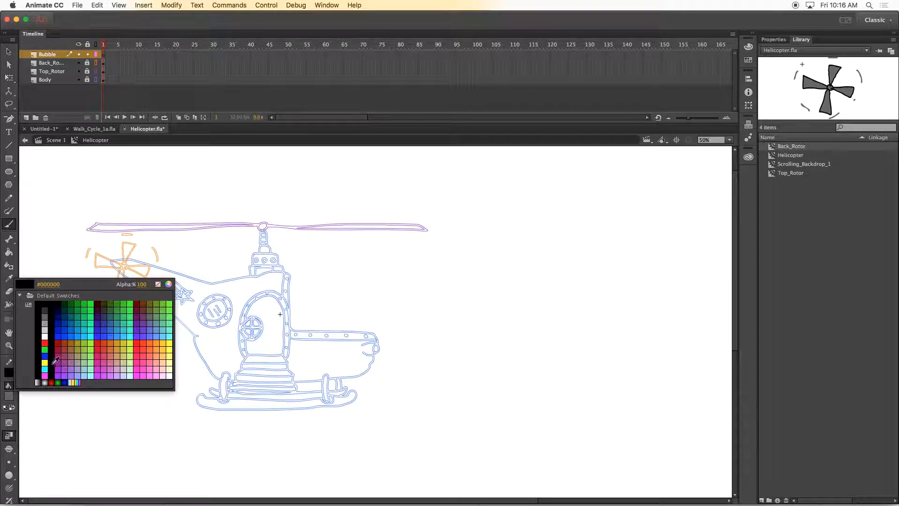
{"action": "left_click", "coordinate": [56, 360]}
{"action": "mouse_move", "coordinate": [291, 275]}
{"action": "left_mouse_down"}
{"action": "mouse_move", "coordinate": [364, 271]}
{"action": "mouse_move", "coordinate": [382, 320]}
{"action": "mouse_move", "coordinate": [374, 334]}
{"action": "mouse_move", "coordinate": [344, 338]}
{"action": "mouse_move", "coordinate": [289, 330]}
{"action": "mouse_move", "coordinate": [289, 276]}
{"action": "left_mouse_up"}
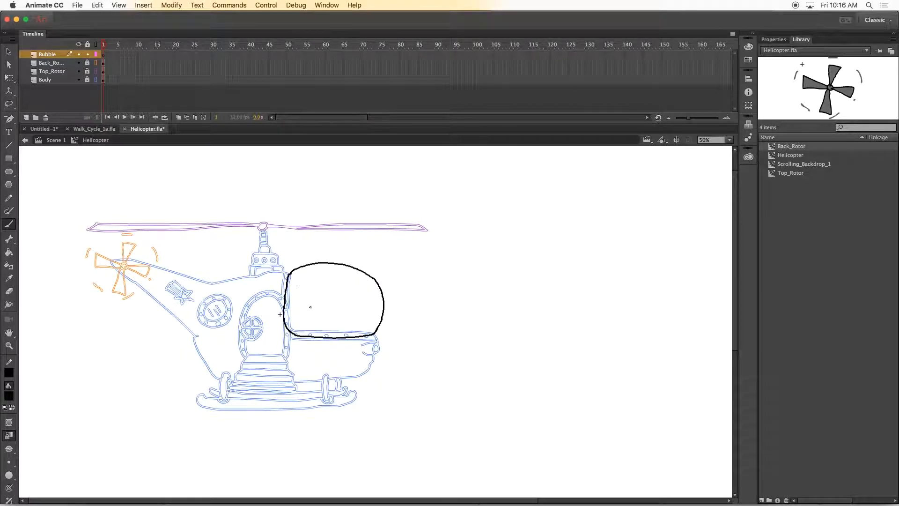
- Fill the inside of the cockpit bubble outline with bright cyan using the Paint Bucket
{"action": "left_click", "coordinate": [9, 396]}
{"action": "left_click", "coordinate": [84, 338]}
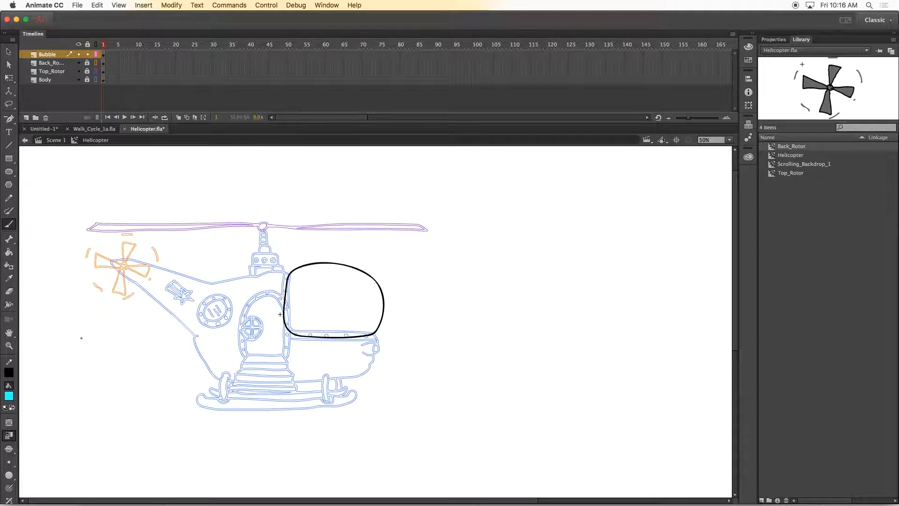
{"action": "left_click", "coordinate": [9, 252]}
{"action": "left_click", "coordinate": [311, 311]}
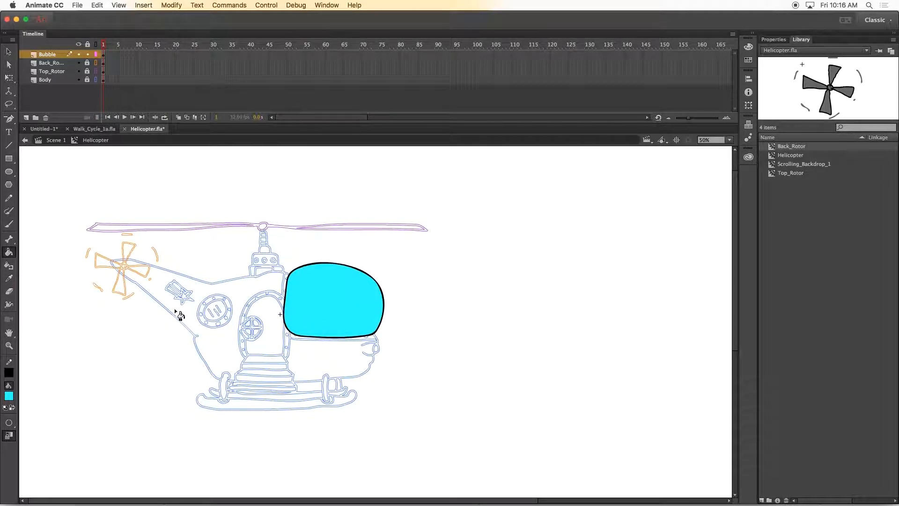
- Brush a white zigzag reflection across the upper middle of the cyan cockpit bubble
{"action": "left_click", "coordinate": [9, 224]}
{"action": "left_click", "coordinate": [9, 397]}
{"action": "left_click", "coordinate": [13, 332]}
{"action": "left_click_drag", "start_coordinate": [345, 278], "coordinate": [310, 293]}
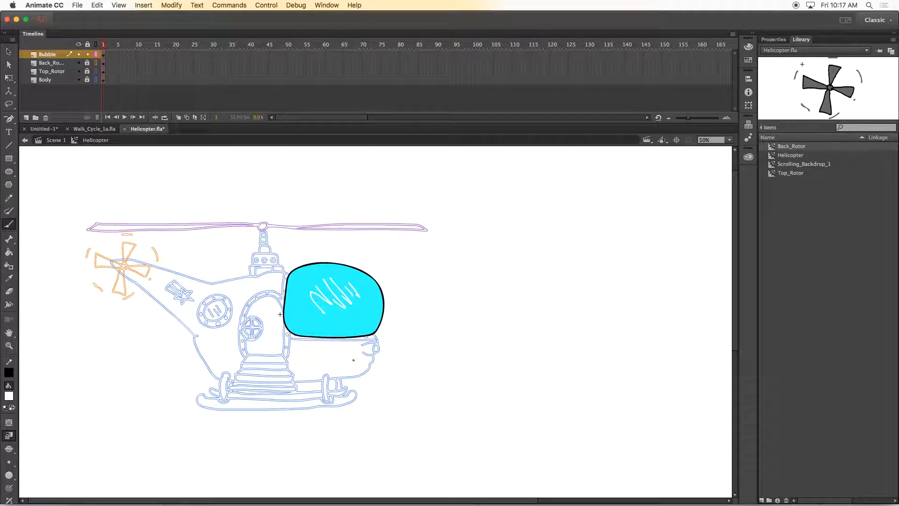
- Convert the whole cockpit bubble drawing to a movie clip symbol named Bubble
{"action": "key", "text": "v"}
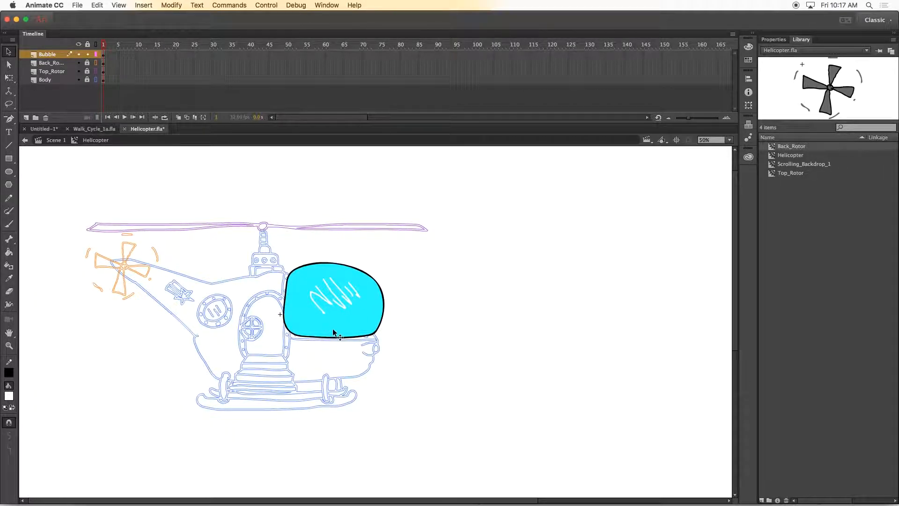
{"action": "left_click_drag", "start_coordinate": [237, 242], "coordinate": [444, 377]}
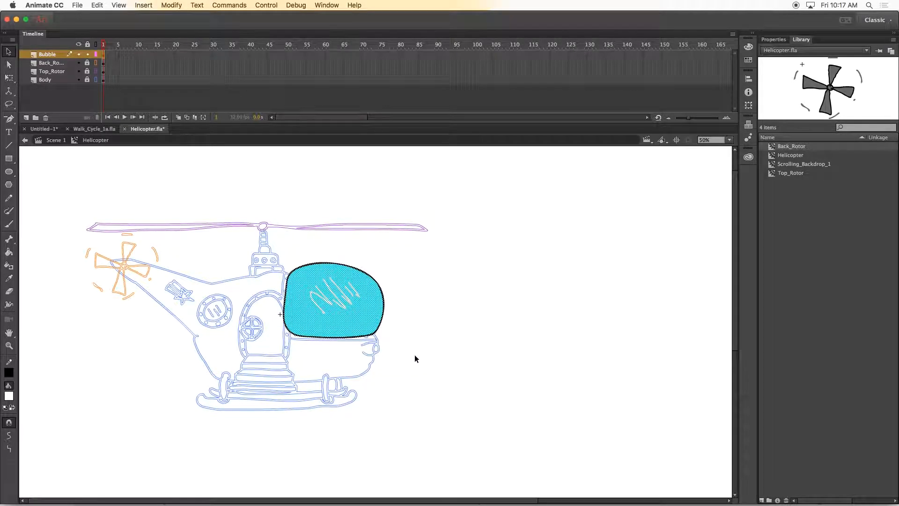
{"action": "left_click", "coordinate": [170, 5]}
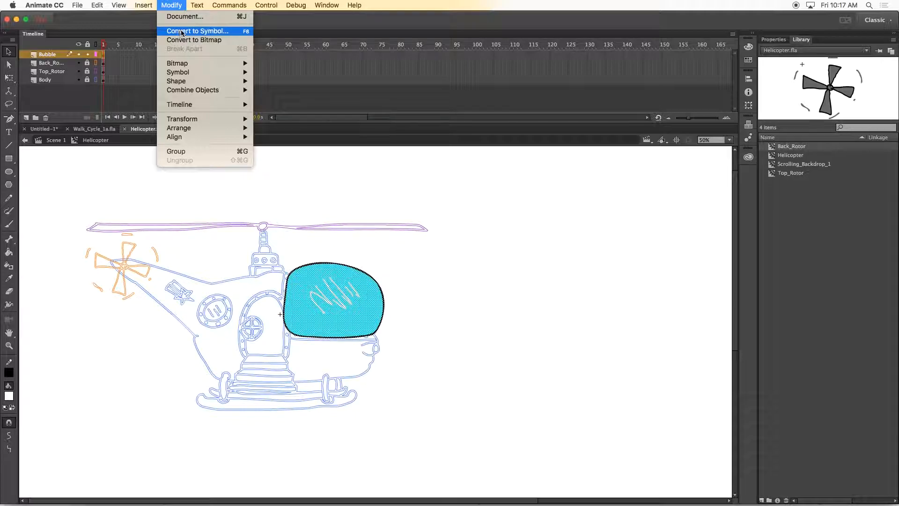
{"action": "left_click", "coordinate": [192, 31]}
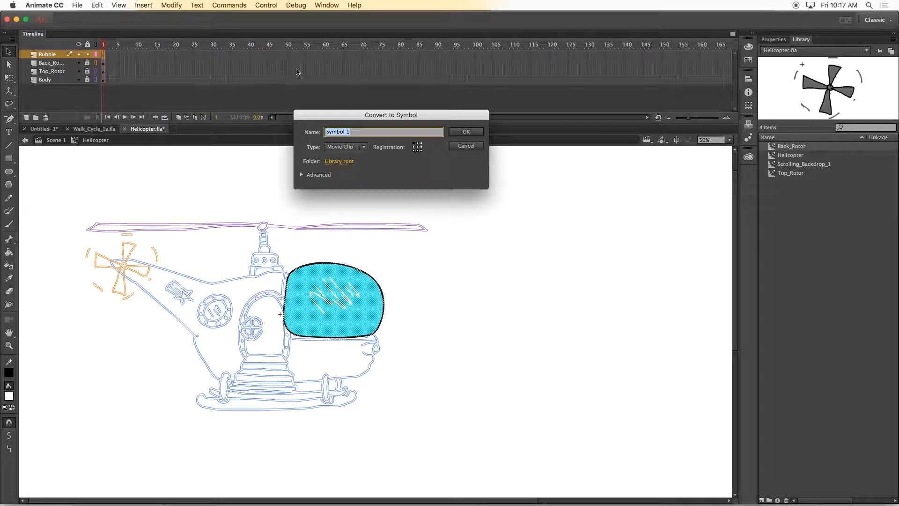
{"action": "type", "text": "Bubble"}
{"action": "key", "text": "Return"}
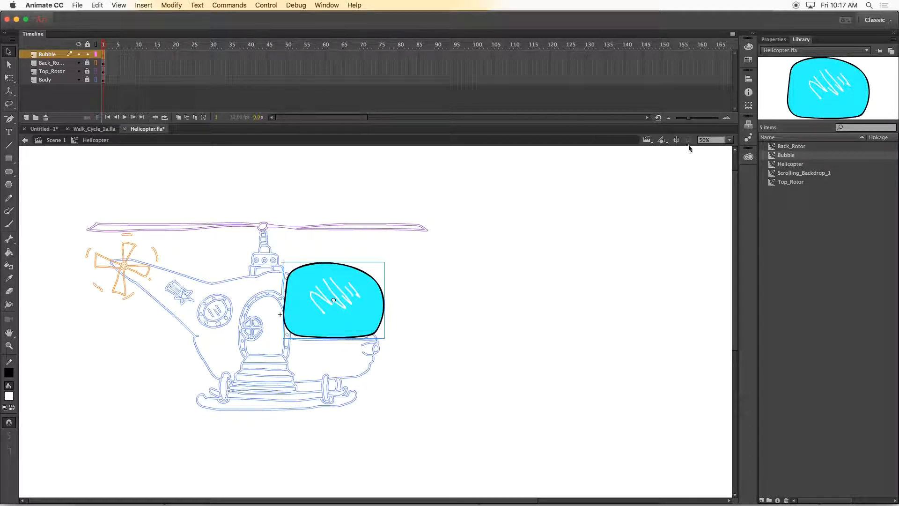
{"action": "left_click", "coordinate": [773, 147]}
{"action": "left_click", "coordinate": [785, 155]}
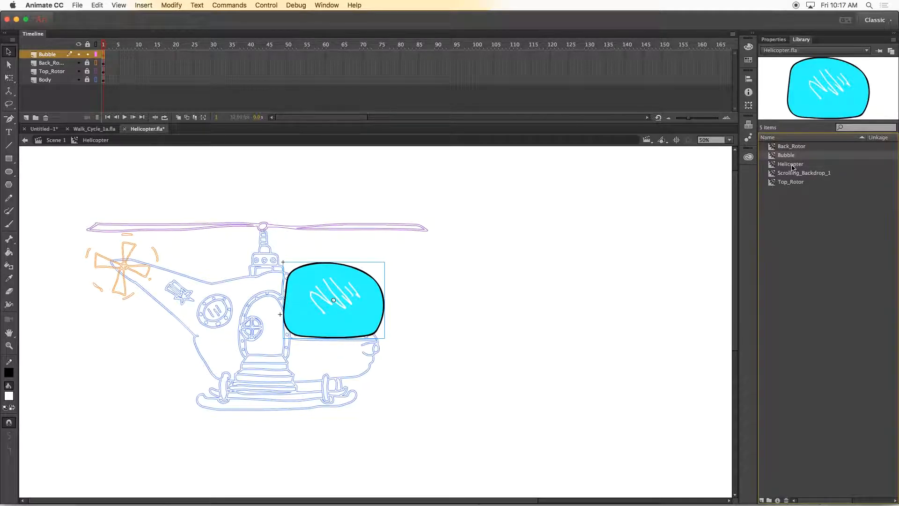
{"action": "left_click", "coordinate": [791, 164]}
{"action": "left_click", "coordinate": [794, 174]}
{"action": "left_click", "coordinate": [790, 182]}
{"action": "left_click", "coordinate": [786, 155]}
- Inside the Bubble symbol, convert all of the bubble artwork to a nested movie clip symbol named Glass
{"action": "double_click", "coordinate": [331, 287]}
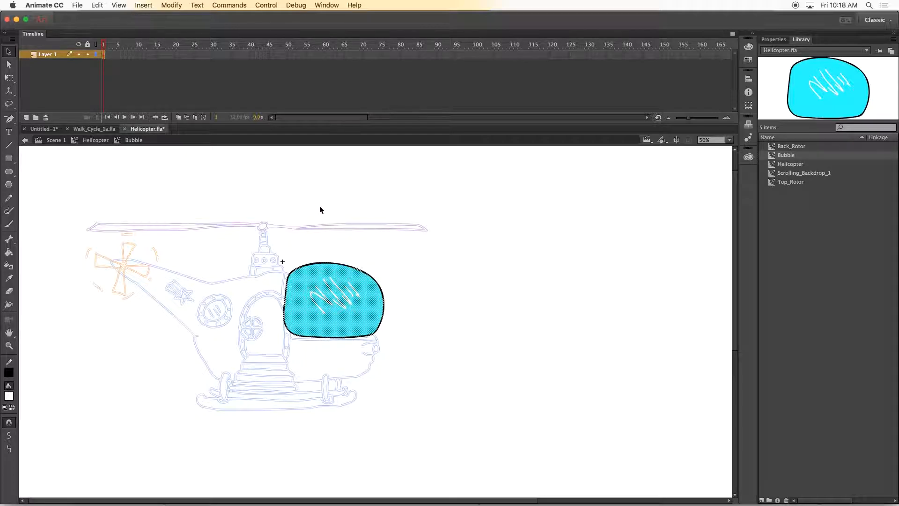
{"action": "left_click", "coordinate": [284, 218]}
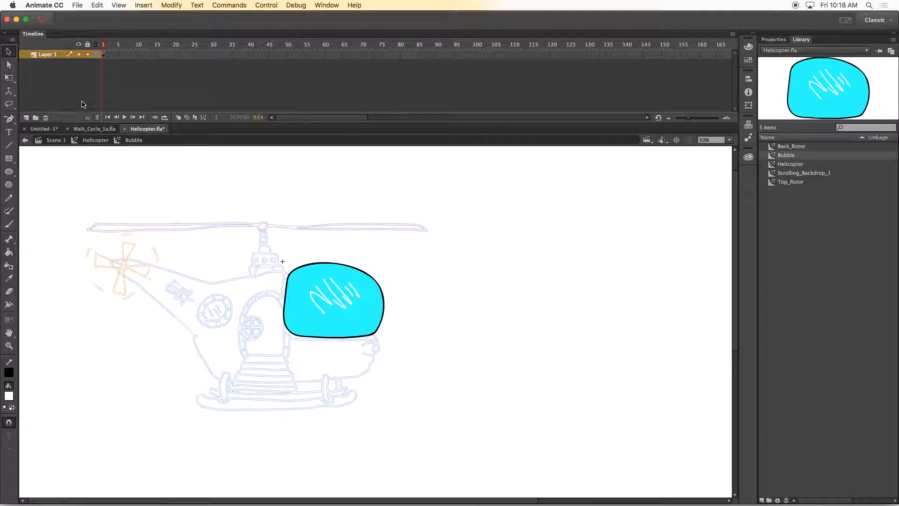
{"action": "mouse_move", "coordinate": [246, 255]}
{"action": "left_mouse_down"}
{"action": "mouse_move", "coordinate": [322, 281]}
{"action": "mouse_move", "coordinate": [427, 359]}
{"action": "left_mouse_up"}
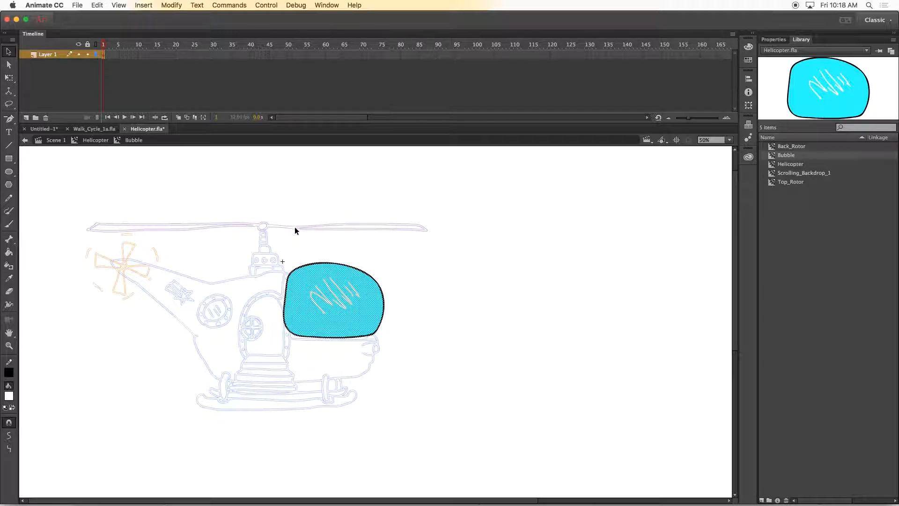
{"action": "left_click", "coordinate": [171, 5]}
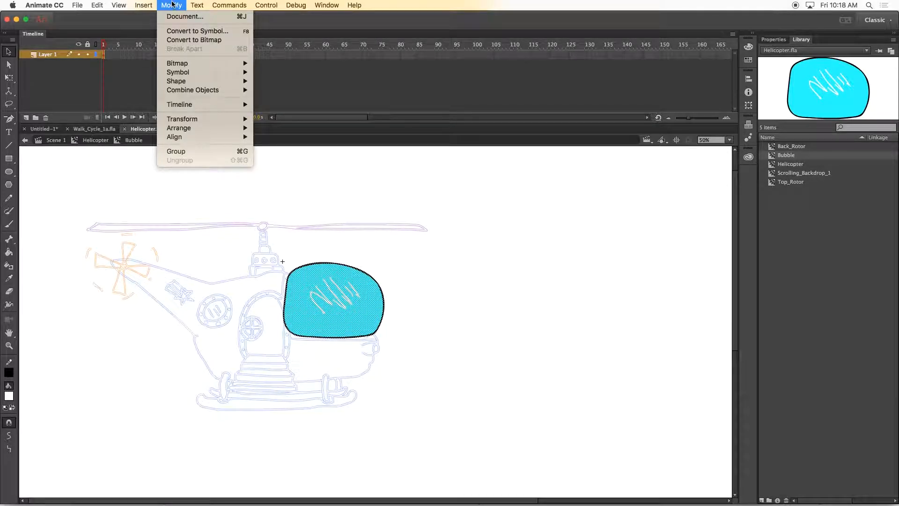
{"action": "left_click", "coordinate": [197, 31]}
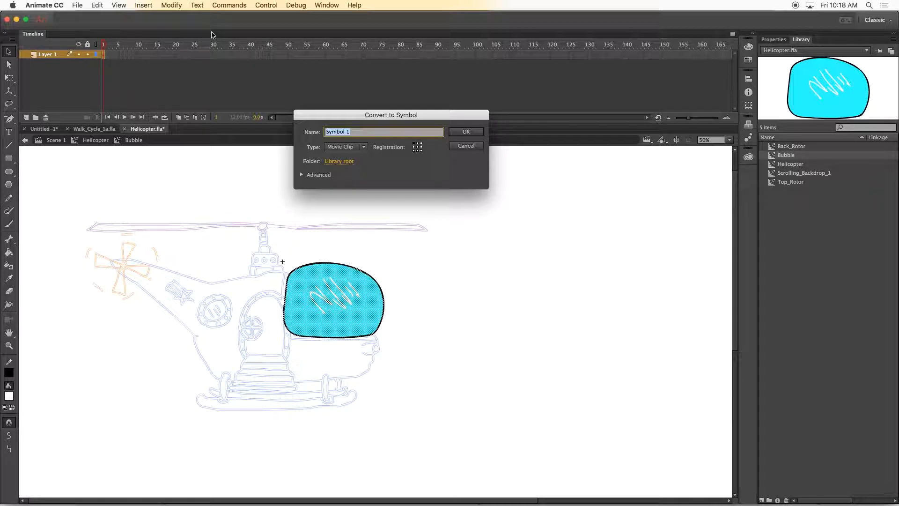
{"action": "type", "text": "C"}
{"action": "key", "text": "Return"}
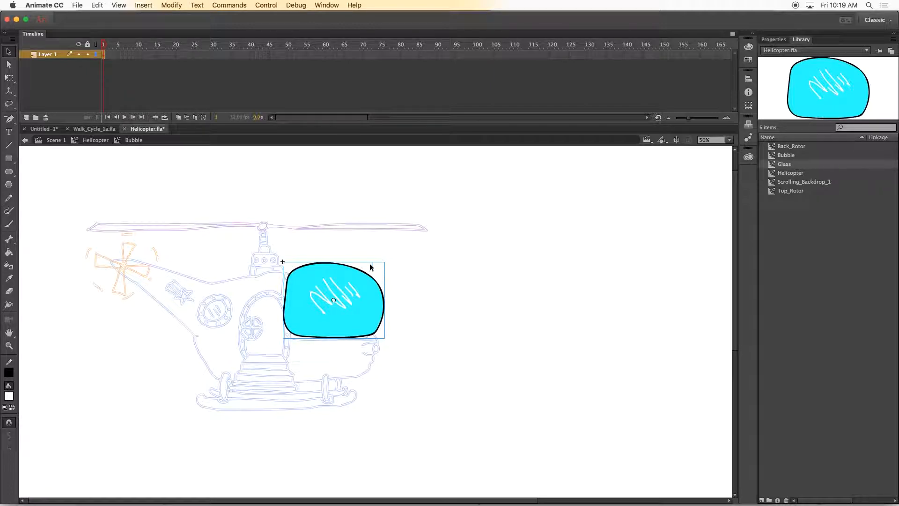
- Rename the Bubble symbol's only layer to Glass and lock it
{"action": "double_click", "coordinate": [54, 56]}
{"action": "type", "text": "Glass"}
{"action": "left_click", "coordinate": [77, 97]}
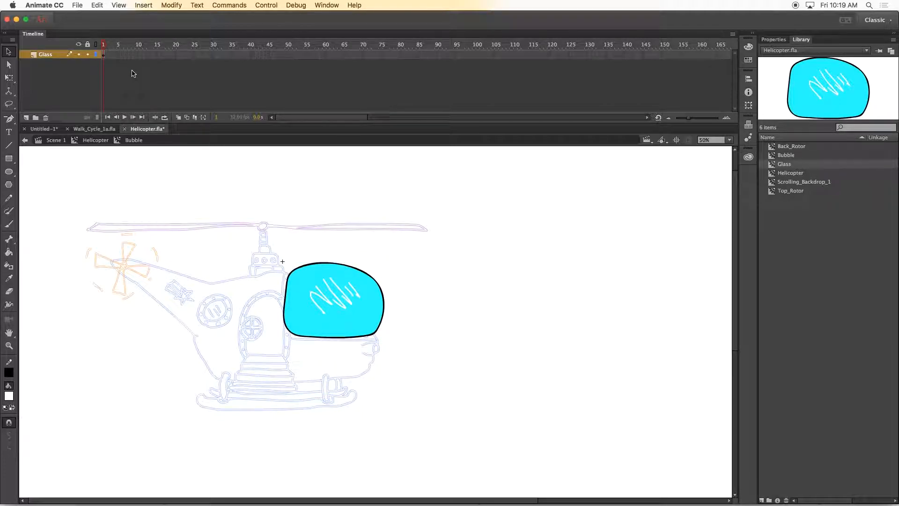
{"action": "left_click", "coordinate": [89, 55]}
- Add a new layer above the Glass layer and name it Pilot
{"action": "left_click", "coordinate": [26, 117]}
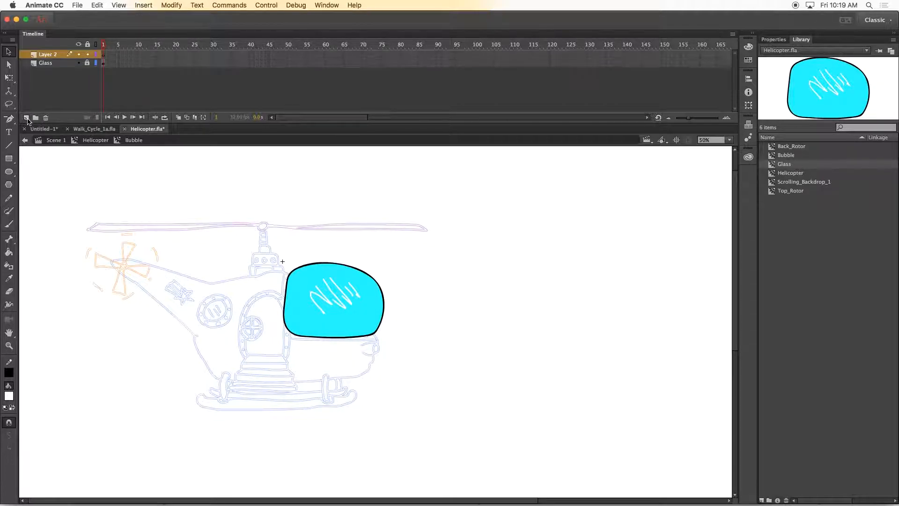
{"action": "double_click", "coordinate": [48, 55]}
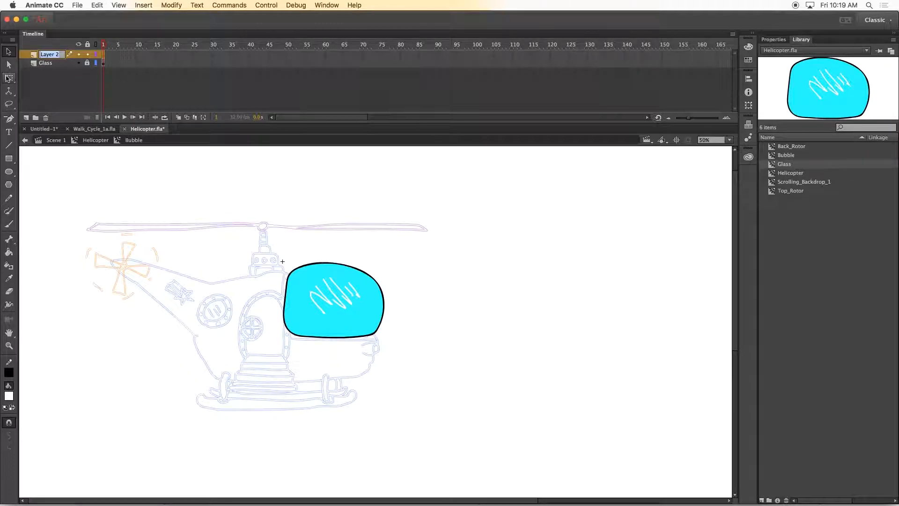
{"action": "type", "text": "Pilot"}
{"action": "left_click", "coordinate": [55, 84]}
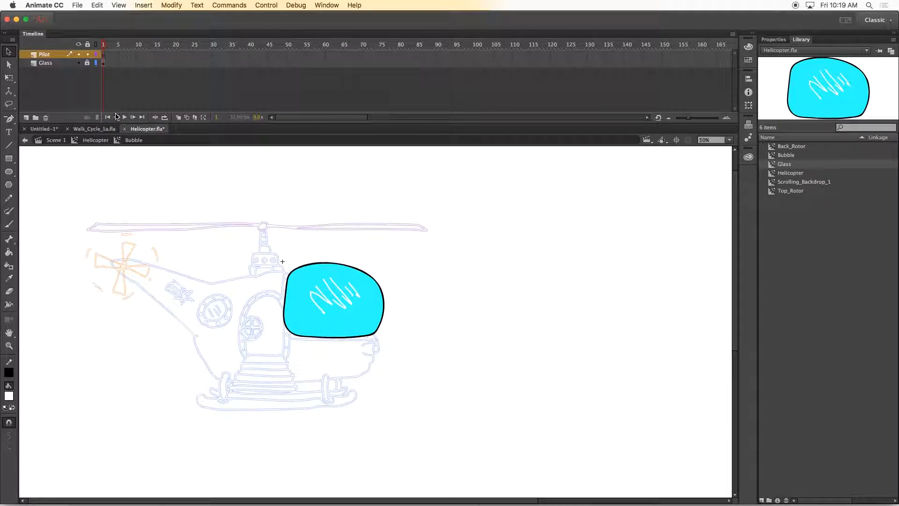
- Display the Glass layer as outlines and set up the Brush with black and a slightly larger size for drawing on the Pilot layer
{"action": "left_click", "coordinate": [96, 62]}
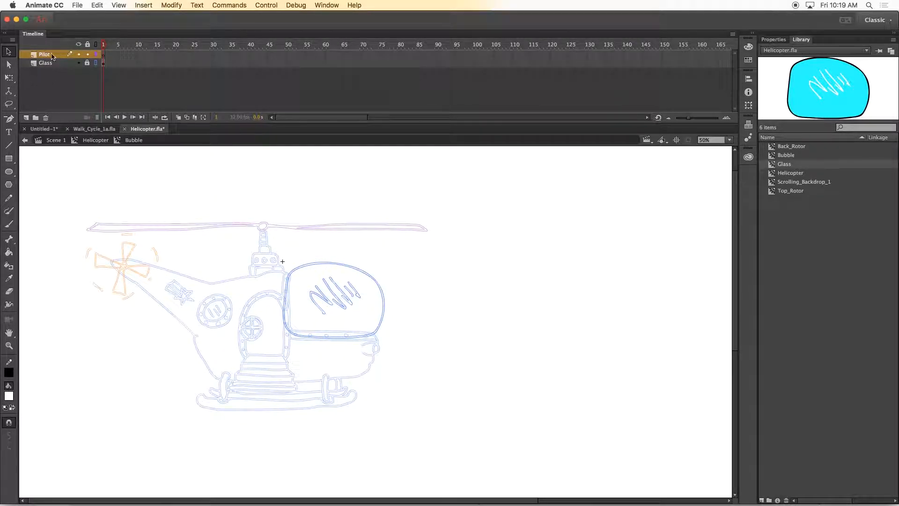
{"action": "key", "text": "super+equal"}
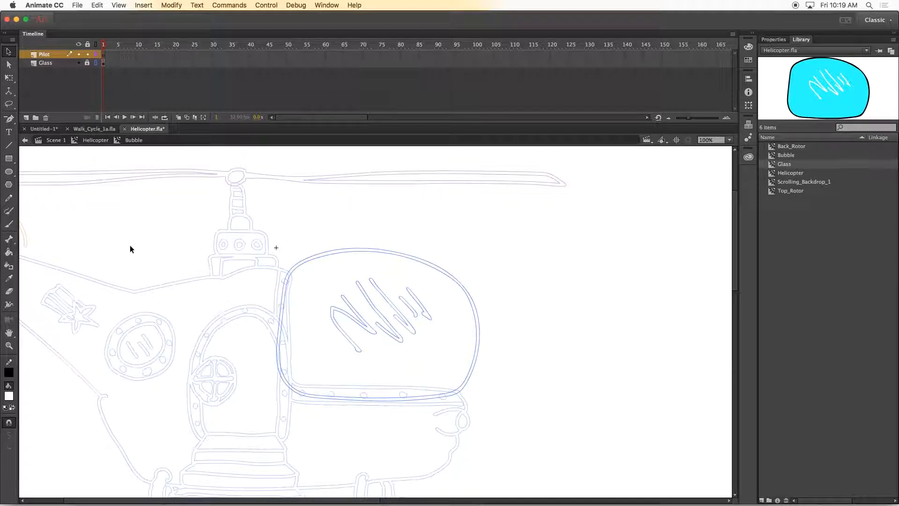
{"action": "left_click", "coordinate": [9, 224]}
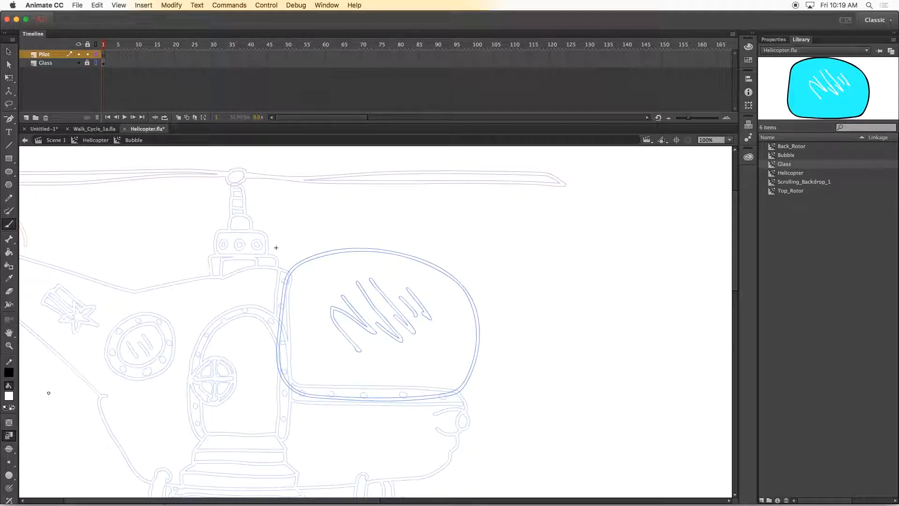
{"action": "left_click", "coordinate": [9, 396]}
{"action": "left_click", "coordinate": [53, 363]}
{"action": "key", "text": "super+equal"}
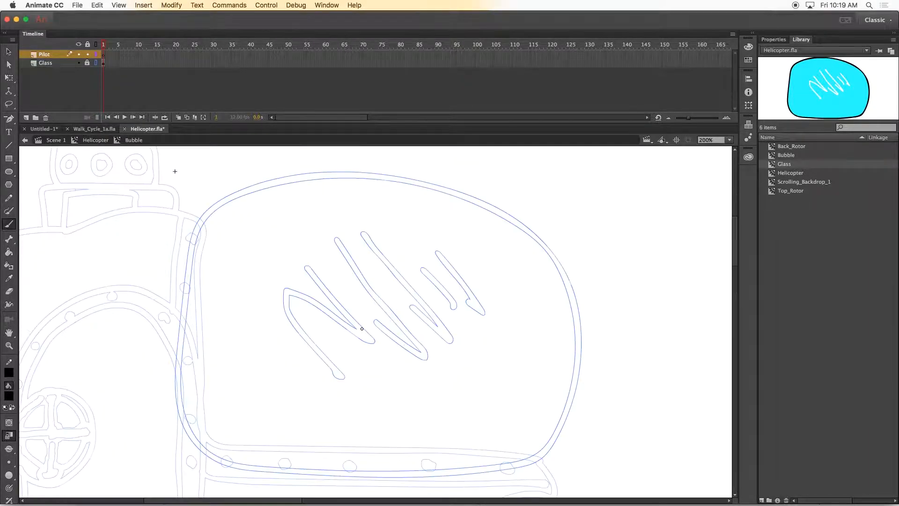
{"action": "left_click", "coordinate": [8, 461]}
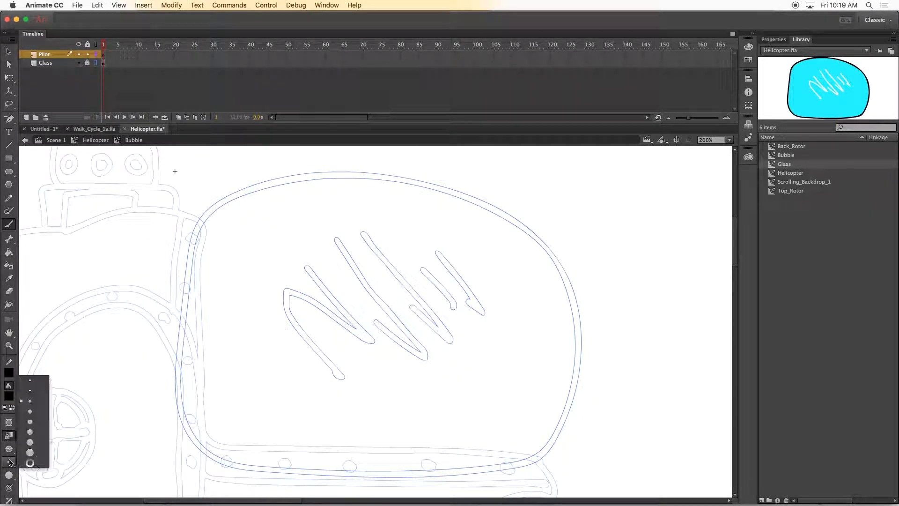
{"action": "left_click", "coordinate": [31, 409]}
- On the Pilot layer, brush the pilot's head inside the bubble with eyes, nose, mouth, horns, headphones and a collar
{"action": "mouse_move", "coordinate": [453, 299]}
{"action": "left_mouse_down"}
{"action": "mouse_move", "coordinate": [455, 313]}
{"action": "mouse_move", "coordinate": [434, 332]}
{"action": "left_mouse_up"}
{"action": "left_click_drag", "start_coordinate": [438, 276], "coordinate": [437, 278]}
{"action": "left_click_drag", "start_coordinate": [450, 271], "coordinate": [432, 294]}
{"action": "left_click_drag", "start_coordinate": [452, 285], "coordinate": [453, 286]}
{"action": "left_click_drag", "start_coordinate": [422, 260], "coordinate": [392, 267]}
{"action": "mouse_move", "coordinate": [422, 254]}
{"action": "left_mouse_down"}
{"action": "mouse_move", "coordinate": [471, 247]}
{"action": "mouse_move", "coordinate": [466, 264]}
{"action": "left_mouse_up"}
{"action": "mouse_move", "coordinate": [446, 340]}
{"action": "left_mouse_down"}
{"action": "mouse_move", "coordinate": [461, 334]}
{"action": "mouse_move", "coordinate": [407, 313]}
{"action": "left_mouse_up"}
{"action": "left_click_drag", "start_coordinate": [411, 311], "coordinate": [392, 266]}
{"action": "left_click_drag", "start_coordinate": [469, 262], "coordinate": [467, 319]}
{"action": "left_click_drag", "start_coordinate": [420, 338], "coordinate": [423, 347]}
{"action": "left_click_drag", "start_coordinate": [433, 338], "coordinate": [436, 348]}
{"action": "left_click_drag", "start_coordinate": [405, 269], "coordinate": [402, 303]}
{"action": "mouse_move", "coordinate": [402, 279]}
{"action": "left_mouse_down"}
{"action": "mouse_move", "coordinate": [398, 295]}
{"action": "mouse_move", "coordinate": [434, 236]}
{"action": "mouse_move", "coordinate": [451, 247]}
{"action": "left_mouse_up"}
{"action": "left_click_drag", "start_coordinate": [472, 258], "coordinate": [473, 294]}
{"action": "mouse_move", "coordinate": [399, 303]}
{"action": "left_mouse_down"}
{"action": "mouse_move", "coordinate": [442, 323]}
{"action": "mouse_move", "coordinate": [431, 347]}
{"action": "mouse_move", "coordinate": [405, 344]}
{"action": "left_mouse_up"}
- Brush the pilot's torso and arms below the head, with the hand gripping a control stick, undoing misplaced strokes
{"action": "mouse_move", "coordinate": [424, 349]}
{"action": "left_mouse_down"}
{"action": "mouse_move", "coordinate": [437, 413]}
{"action": "mouse_move", "coordinate": [474, 410]}
{"action": "mouse_move", "coordinate": [489, 424]}
{"action": "left_mouse_up"}
{"action": "mouse_move", "coordinate": [477, 382]}
{"action": "left_mouse_down"}
{"action": "mouse_move", "coordinate": [482, 405]}
{"action": "mouse_move", "coordinate": [396, 363]}
{"action": "left_mouse_up"}
{"action": "mouse_move", "coordinate": [461, 337]}
{"action": "left_mouse_down"}
{"action": "mouse_move", "coordinate": [466, 409]}
{"action": "mouse_move", "coordinate": [485, 384]}
{"action": "left_mouse_up"}
{"action": "mouse_move", "coordinate": [498, 412]}
{"action": "left_mouse_down"}
{"action": "mouse_move", "coordinate": [495, 388]}
{"action": "mouse_move", "coordinate": [465, 335]}
{"action": "left_mouse_up"}
{"action": "key", "text": "super+z"}
{"action": "key", "text": "super+z"}
{"action": "left_click_drag", "start_coordinate": [472, 388], "coordinate": [465, 375]}
{"action": "left_click_drag", "start_coordinate": [466, 335], "coordinate": [487, 425]}
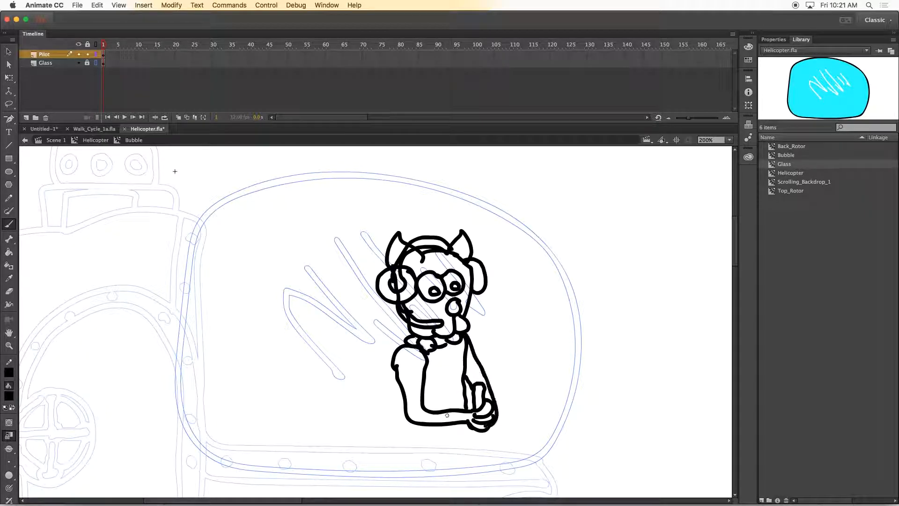
- Brush the pilot's seat, legs and the cabin floor line, plus the vest lines on the torso
{"action": "mouse_move", "coordinate": [531, 457]}
{"action": "left_mouse_down"}
{"action": "mouse_move", "coordinate": [391, 434]}
{"action": "mouse_move", "coordinate": [370, 328]}
{"action": "mouse_move", "coordinate": [382, 447]}
{"action": "left_mouse_up"}
{"action": "left_click_drag", "start_coordinate": [487, 417], "coordinate": [513, 441]}
{"action": "mouse_move", "coordinate": [497, 399]}
{"action": "left_mouse_down"}
{"action": "mouse_move", "coordinate": [417, 463]}
{"action": "mouse_move", "coordinate": [201, 439]}
{"action": "left_mouse_up"}
{"action": "left_click_drag", "start_coordinate": [371, 446], "coordinate": [375, 467]}
{"action": "left_click_drag", "start_coordinate": [453, 346], "coordinate": [460, 409]}
{"action": "mouse_move", "coordinate": [431, 352]}
{"action": "left_mouse_down"}
{"action": "mouse_move", "coordinate": [438, 412]}
{"action": "mouse_move", "coordinate": [412, 421]}
{"action": "left_mouse_up"}
- Erase the stray lines around the pilot's headphones and redraw the headband with the brush
{"action": "key", "text": "e"}
{"action": "mouse_move", "coordinate": [398, 301]}
{"action": "left_mouse_down"}
{"action": "mouse_move", "coordinate": [419, 241]}
{"action": "mouse_move", "coordinate": [408, 293]}
{"action": "mouse_move", "coordinate": [413, 248]}
{"action": "mouse_move", "coordinate": [402, 278]}
{"action": "mouse_move", "coordinate": [414, 250]}
{"action": "mouse_move", "coordinate": [403, 278]}
{"action": "left_mouse_up"}
{"action": "key", "text": "k"}
{"action": "key", "text": "b"}
{"action": "left_click_drag", "start_coordinate": [404, 269], "coordinate": [409, 272]}
{"action": "left_click_drag", "start_coordinate": [449, 249], "coordinate": [466, 258]}
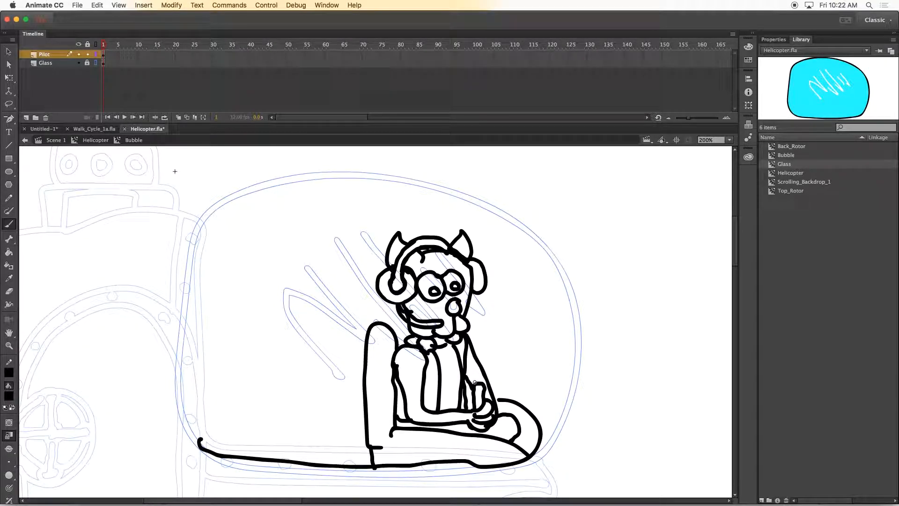
- Brush a pig passenger's snout, eyes, ears and top of the head behind the pilot's seat
{"action": "left_click_drag", "start_coordinate": [312, 328], "coordinate": [306, 349]}
{"action": "left_click_drag", "start_coordinate": [320, 347], "coordinate": [323, 350]}
{"action": "left_click_drag", "start_coordinate": [300, 294], "coordinate": [330, 294]}
{"action": "left_click_drag", "start_coordinate": [294, 309], "coordinate": [296, 311]}
{"action": "left_click_drag", "start_coordinate": [322, 306], "coordinate": [324, 308]}
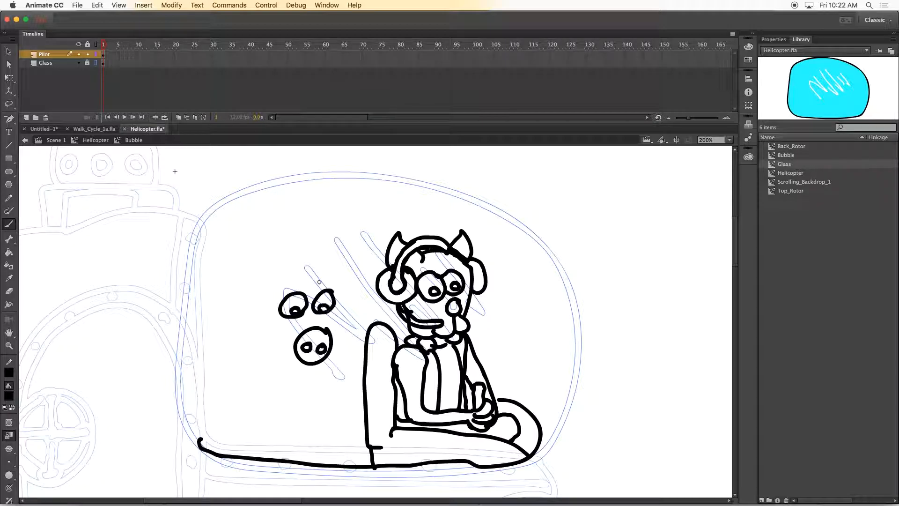
{"action": "left_click_drag", "start_coordinate": [257, 237], "coordinate": [290, 273]}
{"action": "left_click_drag", "start_coordinate": [318, 281], "coordinate": [347, 284]}
- Brush the pig's cheeks, raised hands, body, legs, shorts and curly tail, along with the rear seat and floor edge
{"action": "mouse_move", "coordinate": [269, 298]}
{"action": "left_mouse_down"}
{"action": "mouse_move", "coordinate": [279, 332]}
{"action": "mouse_move", "coordinate": [260, 370]}
{"action": "left_mouse_up"}
{"action": "left_click_drag", "start_coordinate": [341, 342], "coordinate": [361, 377]}
{"action": "mouse_move", "coordinate": [281, 333]}
{"action": "left_mouse_down"}
{"action": "mouse_move", "coordinate": [256, 368]}
{"action": "mouse_move", "coordinate": [341, 311]}
{"action": "left_mouse_up"}
{"action": "left_click_drag", "start_coordinate": [336, 292], "coordinate": [347, 346]}
{"action": "left_click_drag", "start_coordinate": [272, 370], "coordinate": [286, 402]}
{"action": "mouse_move", "coordinate": [338, 356]}
{"action": "left_mouse_down"}
{"action": "mouse_move", "coordinate": [334, 415]}
{"action": "mouse_move", "coordinate": [350, 461]}
{"action": "left_mouse_up"}
{"action": "mouse_move", "coordinate": [280, 407]}
{"action": "left_mouse_down"}
{"action": "mouse_move", "coordinate": [264, 457]}
{"action": "mouse_move", "coordinate": [333, 412]}
{"action": "mouse_move", "coordinate": [333, 404]}
{"action": "left_mouse_up"}
{"action": "left_click_drag", "start_coordinate": [279, 376], "coordinate": [335, 385]}
{"action": "left_click_drag", "start_coordinate": [279, 399], "coordinate": [241, 394]}
{"action": "left_click_drag", "start_coordinate": [264, 277], "coordinate": [276, 272]}
{"action": "mouse_move", "coordinate": [328, 284]}
{"action": "left_mouse_down"}
{"action": "mouse_move", "coordinate": [333, 264]}
{"action": "mouse_move", "coordinate": [339, 283]}
{"action": "left_mouse_up"}
{"action": "left_click_drag", "start_coordinate": [365, 438], "coordinate": [262, 448]}
- Fill the pilot's headphones, headband and control stick with shades of grey
{"action": "left_click", "coordinate": [9, 396]}
{"action": "left_click", "coordinate": [15, 309]}
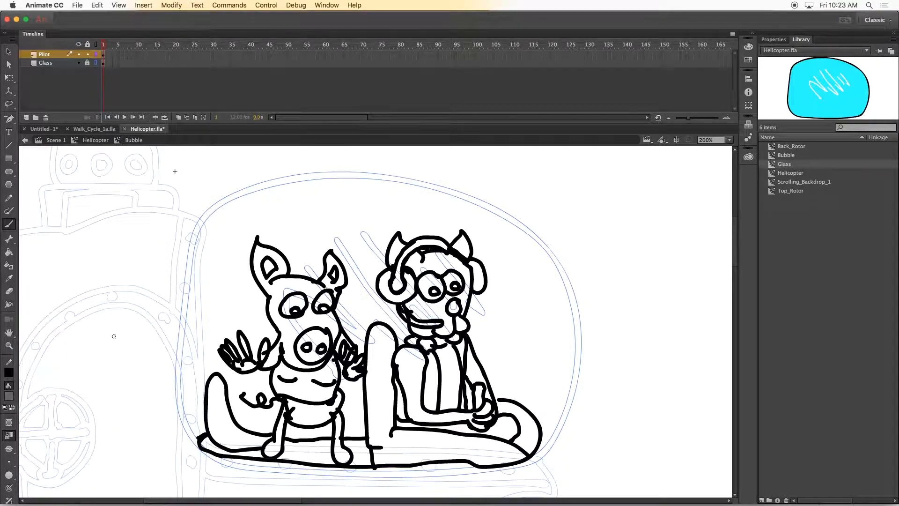
{"action": "key", "text": "k"}
{"action": "left_click", "coordinate": [386, 290]}
{"action": "left_click", "coordinate": [480, 283]}
{"action": "left_click", "coordinate": [407, 267]}
{"action": "left_click", "coordinate": [480, 396]}
- Fill the rear seat and the pilot's seat with muted blue-violet
{"action": "left_click", "coordinate": [9, 397]}
{"action": "left_click", "coordinate": [175, 340]}
{"action": "left_click", "coordinate": [217, 408]}
{"action": "left_click", "coordinate": [376, 379]}
- Clean up the headset's microphone boom in front of the pilot's mouth and colour it with the sampled dark grey
{"action": "key", "text": "b"}
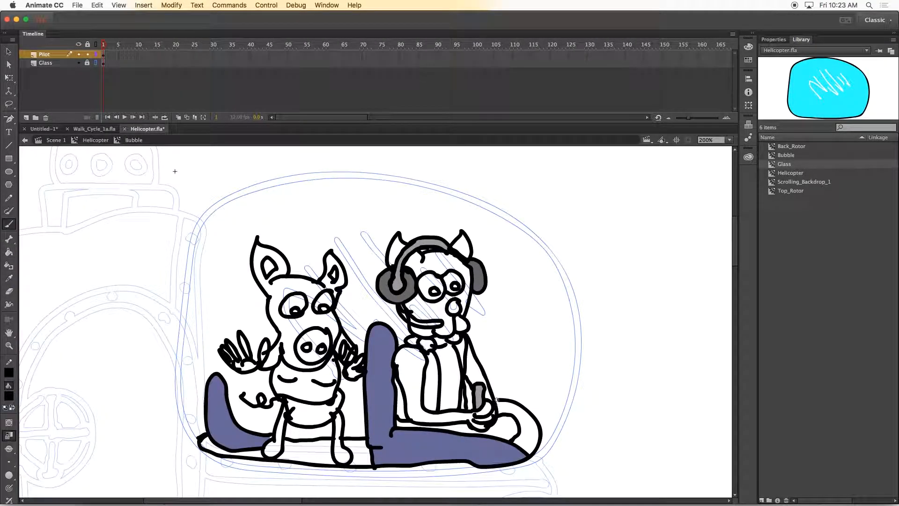
{"action": "key", "text": "e"}
{"action": "left_click_drag", "start_coordinate": [401, 307], "coordinate": [432, 321]}
{"action": "key", "text": "i"}
{"action": "key", "text": "b"}
{"action": "mouse_move", "coordinate": [430, 328]}
{"action": "left_mouse_down"}
{"action": "mouse_move", "coordinate": [398, 305]}
{"action": "mouse_move", "coordinate": [421, 323]}
{"action": "left_mouse_up"}
{"action": "key", "text": "i"}
{"action": "left_click", "coordinate": [392, 295]}
{"action": "left_click", "coordinate": [407, 317]}
{"action": "key", "text": "b"}
- Fill the pig's ears, face, body, hands and legs with pink, adjusting the Paint Bucket's gap option
{"action": "left_click", "coordinate": [8, 396]}
{"action": "left_click", "coordinate": [164, 363]}
{"action": "key", "text": "k"}
{"action": "left_click", "coordinate": [288, 289]}
{"action": "left_click", "coordinate": [340, 283]}
{"action": "left_click", "coordinate": [9, 422]}
{"action": "left_click", "coordinate": [47, 458]}
{"action": "mouse_move", "coordinate": [289, 392]}
{"action": "left_mouse_down"}
{"action": "mouse_move", "coordinate": [231, 357]}
{"action": "mouse_move", "coordinate": [354, 370]}
{"action": "mouse_move", "coordinate": [348, 354]}
{"action": "left_mouse_up"}
{"action": "left_click", "coordinate": [312, 413]}
{"action": "left_click", "coordinate": [274, 448]}
{"action": "left_click", "coordinate": [342, 454]}
- Fill the pig's shorts with grey and touch up their edge with the brush
{"action": "left_click", "coordinate": [9, 396]}
{"action": "left_click", "coordinate": [48, 323]}
{"action": "key", "text": "k"}
{"action": "left_click", "coordinate": [304, 417]}
{"action": "key", "text": "b"}
{"action": "mouse_move", "coordinate": [289, 405]}
{"action": "left_mouse_down"}
{"action": "mouse_move", "coordinate": [291, 417]}
{"action": "mouse_move", "coordinate": [330, 419]}
{"action": "mouse_move", "coordinate": [298, 426]}
{"action": "left_mouse_up"}
{"action": "key", "text": "i"}
{"action": "left_click", "coordinate": [284, 404]}
{"action": "key", "text": "b"}
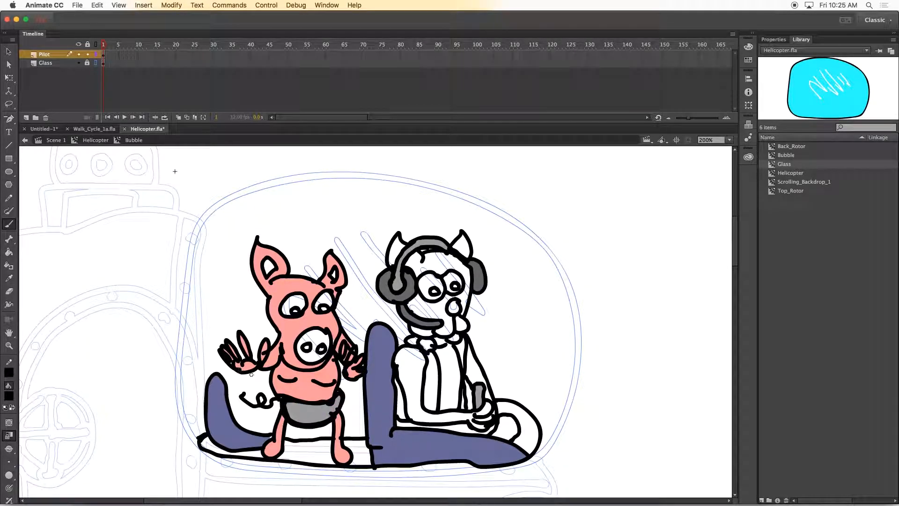
- Fill the pig's snout with the pink sampled from its body
{"action": "key", "text": "i"}
{"action": "left_click", "coordinate": [287, 335]}
{"action": "left_click", "coordinate": [306, 358]}
- Fill the pilot's face, horns, arms, hands and muzzle with reddish brown
{"action": "left_click", "coordinate": [9, 396]}
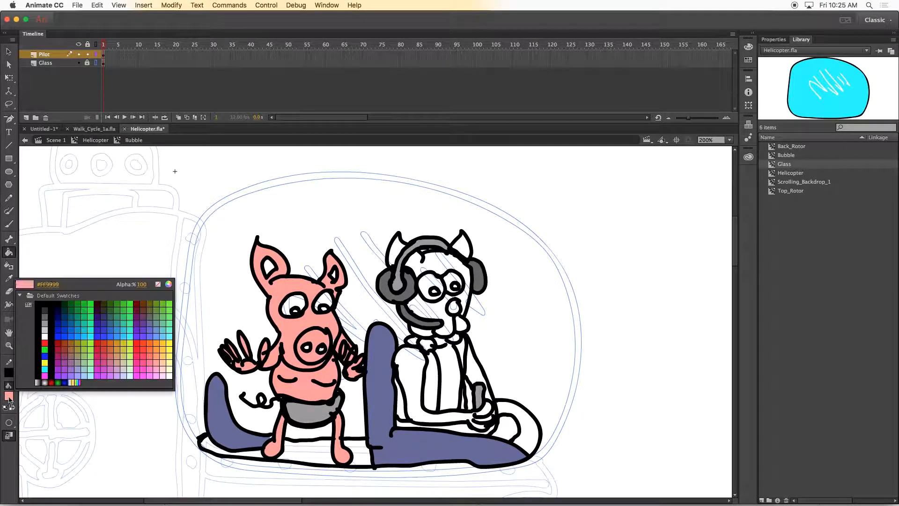
{"action": "left_click", "coordinate": [70, 356]}
{"action": "left_click", "coordinate": [425, 312]}
{"action": "left_click", "coordinate": [418, 356]}
{"action": "left_click", "coordinate": [482, 424]}
{"action": "left_click", "coordinate": [490, 409]}
{"action": "left_click", "coordinate": [477, 365]}
{"action": "left_click", "coordinate": [395, 253]}
{"action": "left_click", "coordinate": [463, 249]}
{"action": "left_click", "coordinate": [462, 324]}
- Fill the eyes of both the pig and the pilot with blue
{"action": "left_click", "coordinate": [9, 397]}
{"action": "left_click", "coordinate": [78, 329]}
{"action": "left_click", "coordinate": [291, 302]}
{"action": "left_click", "coordinate": [322, 301]}
{"action": "left_click", "coordinate": [428, 282]}
{"action": "left_click", "coordinate": [451, 279]}
- Brush over the pig's pupils with sampled black
{"action": "key", "text": "i"}
{"action": "left_click", "coordinate": [327, 403]}
{"action": "key", "text": "b"}
{"action": "left_click_drag", "start_coordinate": [292, 312], "coordinate": [298, 310]}
{"action": "left_click_drag", "start_coordinate": [321, 309], "coordinate": [326, 308]}
- Fill the pilot's neck with the sampled brown and the collar with dark grey sampled from the headset
{"action": "key", "text": "i"}
{"action": "left_click", "coordinate": [433, 311]}
{"action": "left_click", "coordinate": [420, 331]}
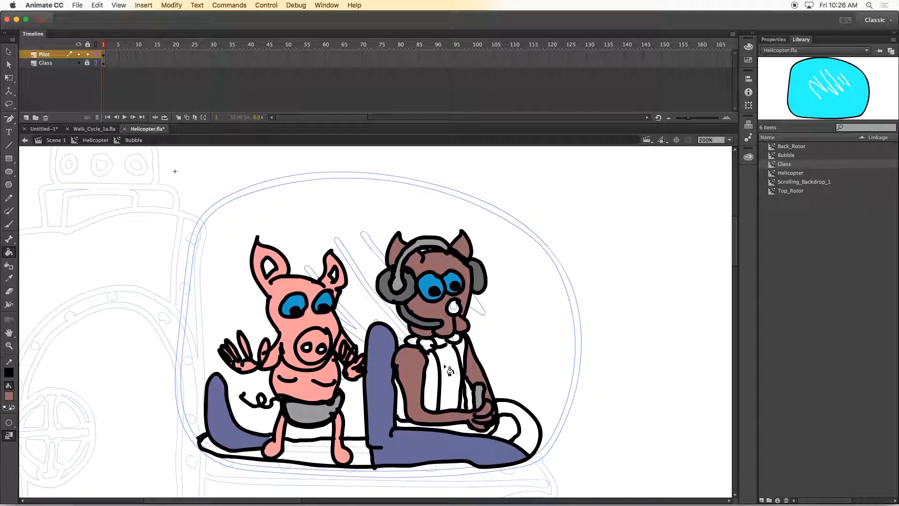
{"action": "key", "text": "i"}
{"action": "left_click", "coordinate": [418, 321]}
{"action": "left_click", "coordinate": [421, 346]}
{"action": "left_click", "coordinate": [412, 340]}
- Fill the small shape under the pilot's chin with red
{"action": "left_click", "coordinate": [9, 396]}
{"action": "left_click", "coordinate": [97, 358]}
{"action": "left_click", "coordinate": [453, 338]}
- Fill the pilot's chest with the sampled brown and the legs with grey
{"action": "key", "text": "i"}
{"action": "left_click", "coordinate": [461, 326]}
{"action": "left_click", "coordinate": [445, 360]}
{"action": "left_click", "coordinate": [486, 443]}
{"action": "key", "text": "i"}
- Fill the sections of the pilot's vest with orange
{"action": "left_click", "coordinate": [8, 396]}
{"action": "left_click", "coordinate": [154, 352]}
{"action": "left_click", "coordinate": [400, 396]}
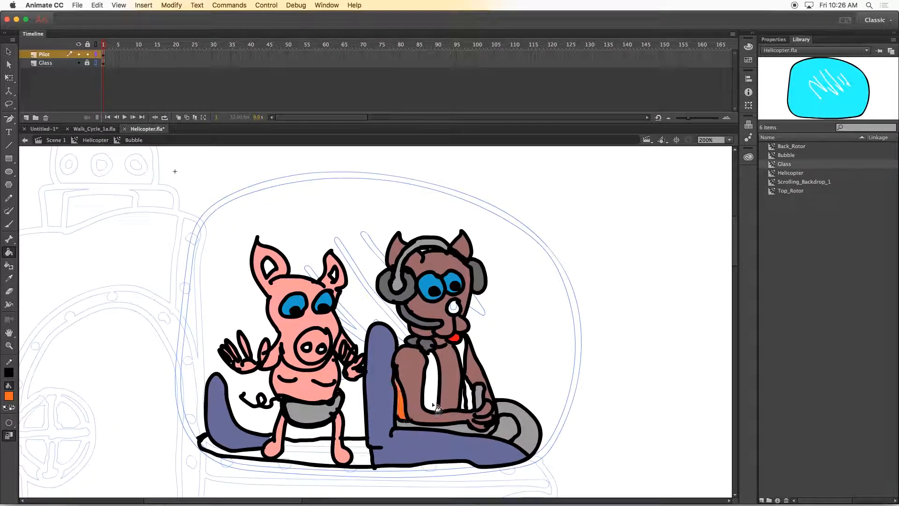
{"action": "left_click", "coordinate": [431, 380]}
{"action": "left_click", "coordinate": [465, 370]}
- Fill the pilot's nose with dark grey and the cabin floor with grey
{"action": "left_click", "coordinate": [410, 292]}
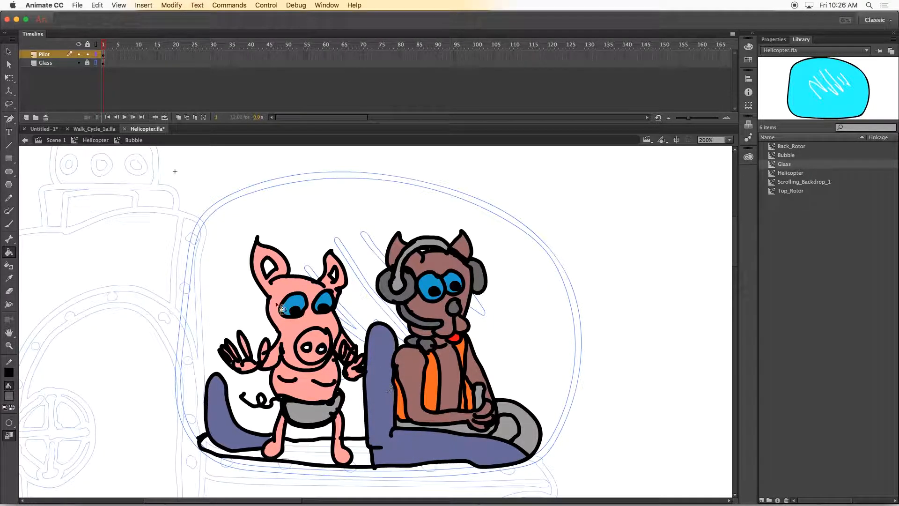
{"action": "left_click", "coordinate": [287, 452]}
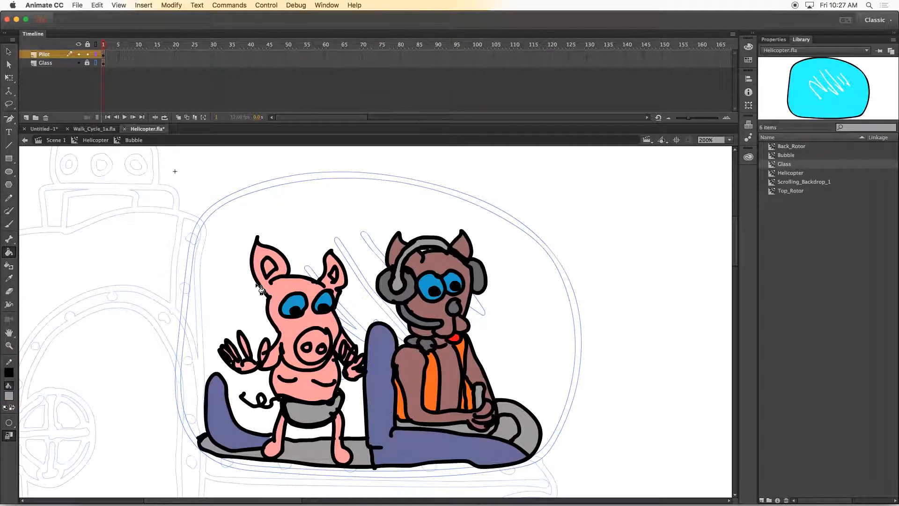
- In the Helicopter symbol, insert keyframes at frame 49 on the Bubble, Back_Rotor, Top_Rotor and Body layers, then scrub back to the start
{"action": "key", "text": "super+minus"}
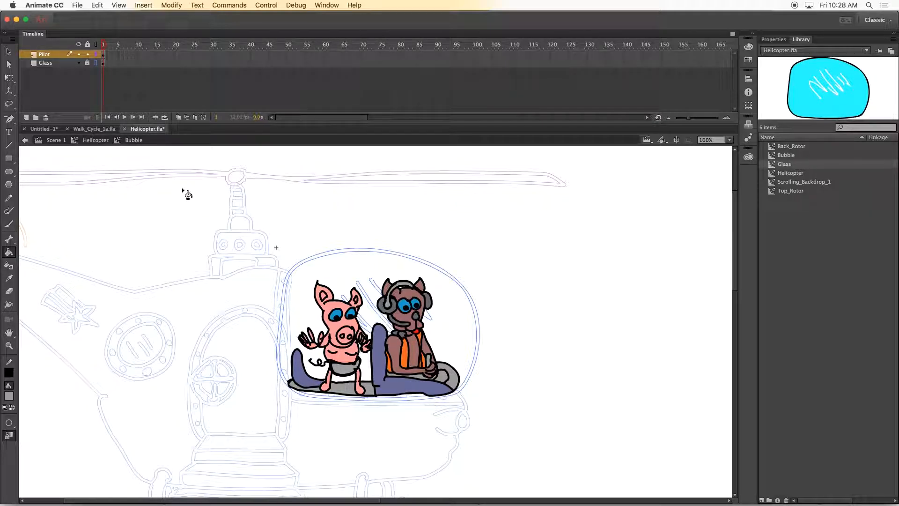
{"action": "left_click", "coordinate": [96, 141]}
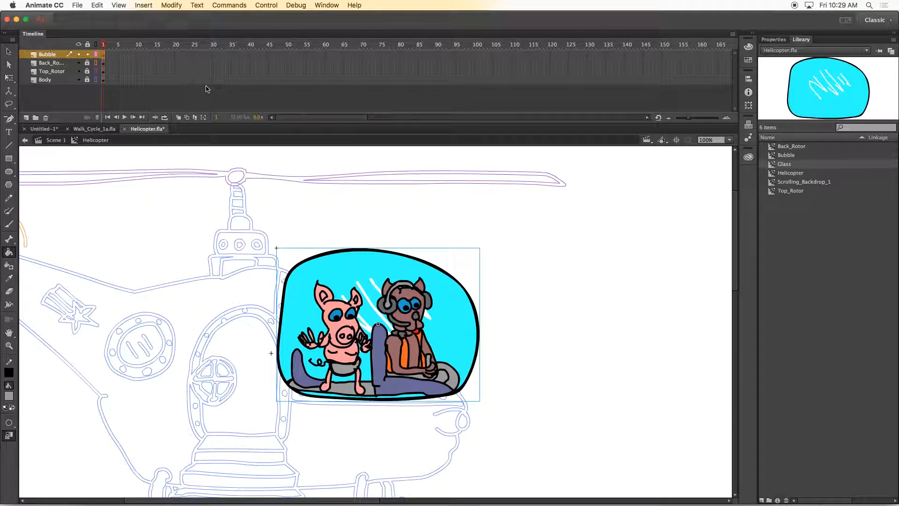
{"action": "left_click", "coordinate": [284, 55]}
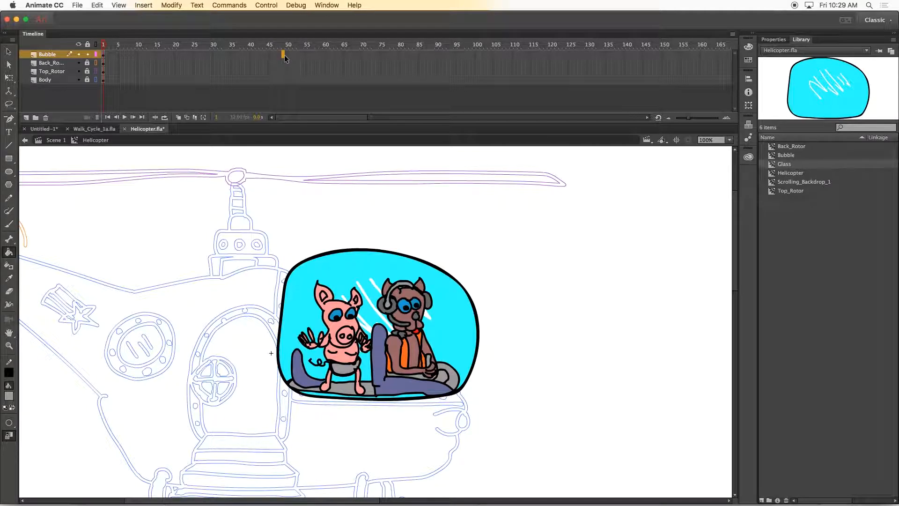
{"action": "key", "text": "F6"}
{"action": "left_click", "coordinate": [284, 63]}
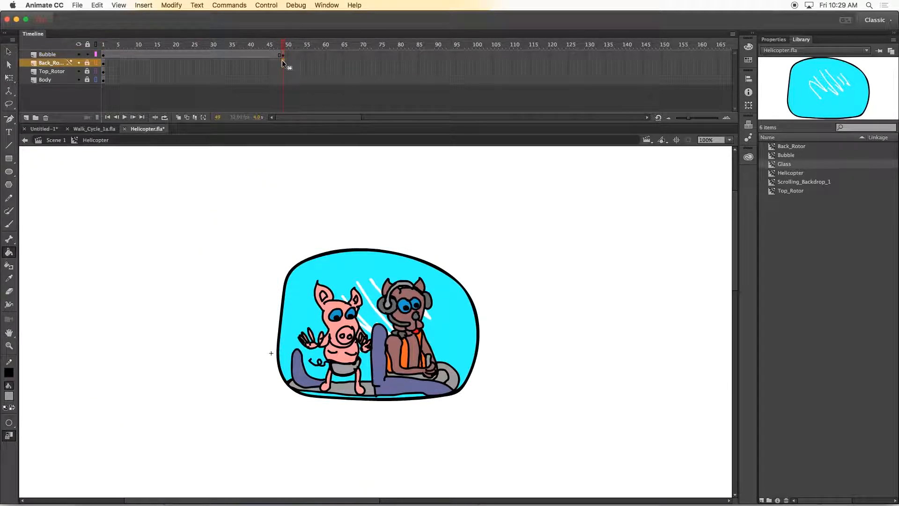
{"action": "key", "text": "F6"}
{"action": "left_click", "coordinate": [284, 71]}
{"action": "key", "text": "F6"}
{"action": "left_click", "coordinate": [283, 80]}
{"action": "key", "text": "F6"}
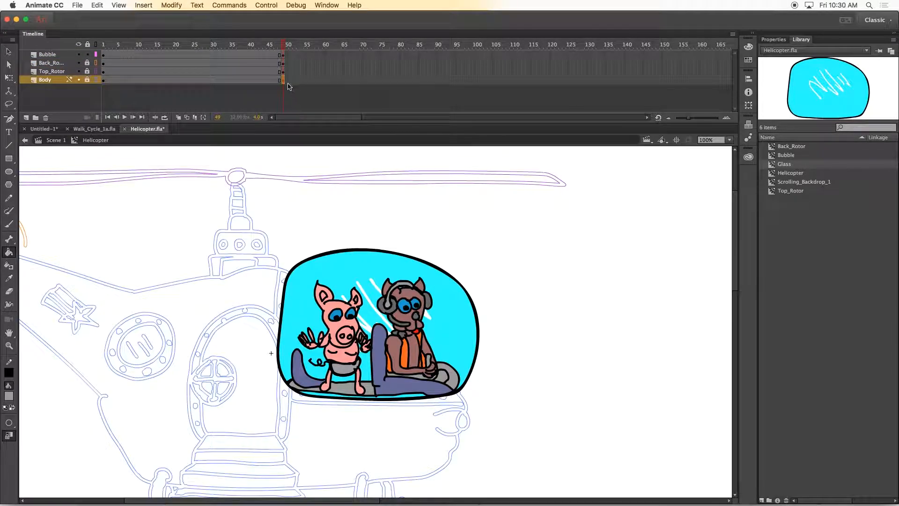
{"action": "mouse_move", "coordinate": [284, 45]}
{"action": "left_mouse_down"}
{"action": "mouse_move", "coordinate": [118, 49]}
{"action": "mouse_move", "coordinate": [287, 57]}
{"action": "left_mouse_up"}
{"action": "left_click_drag", "start_coordinate": [286, 47], "coordinate": [58, 40]}
- In Scene 1, add a new layer above BG and name it Helicopter
{"action": "left_click", "coordinate": [56, 142]}
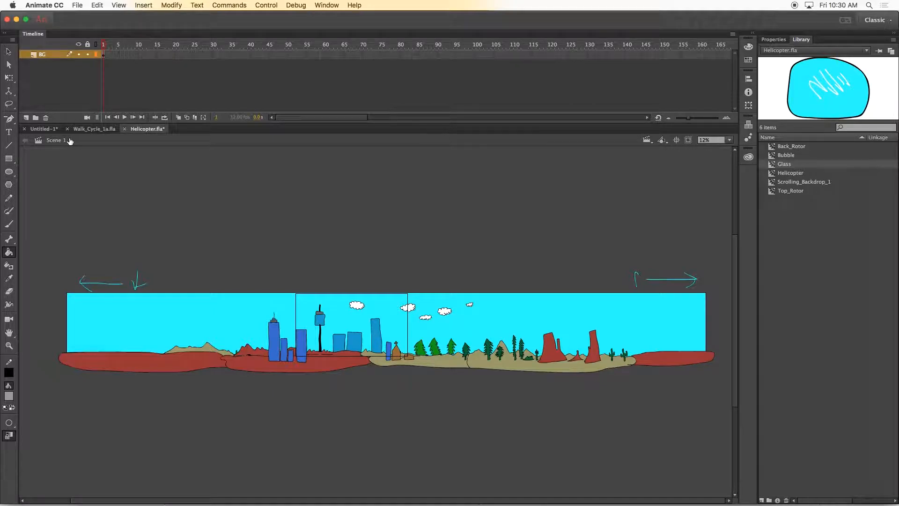
{"action": "left_click", "coordinate": [27, 118]}
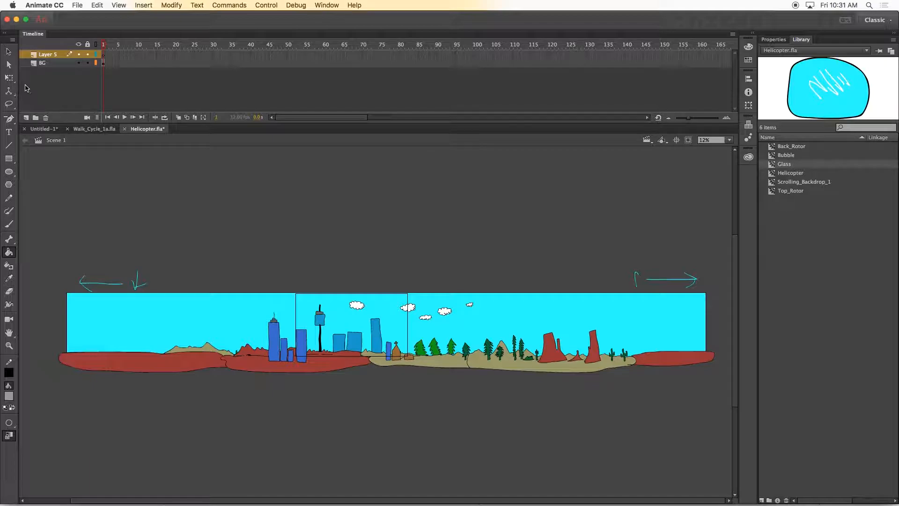
{"action": "double_click", "coordinate": [49, 54]}
{"action": "type", "text": "Helicopter"}
{"action": "left_click", "coordinate": [50, 93]}
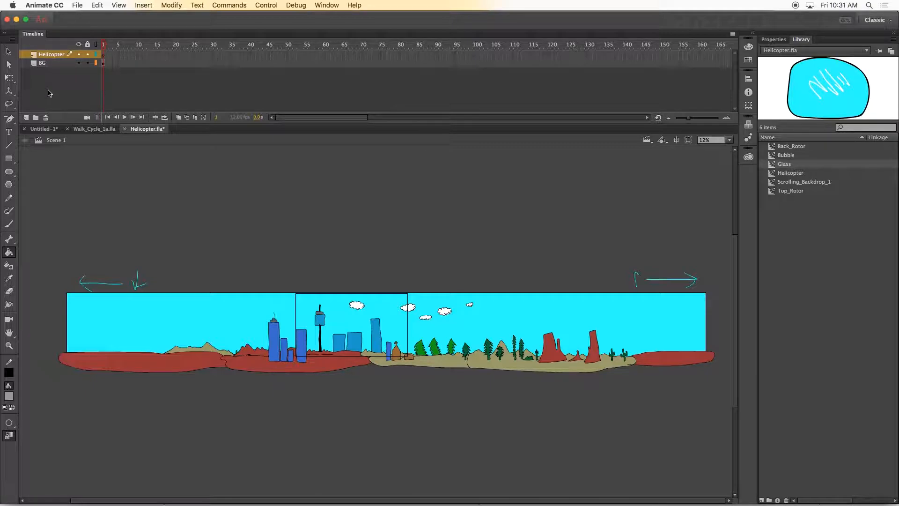
- Place the Helicopter symbol from the library on the Helicopter layer, over the stage area of the backdrop
{"action": "left_click", "coordinate": [73, 64]}
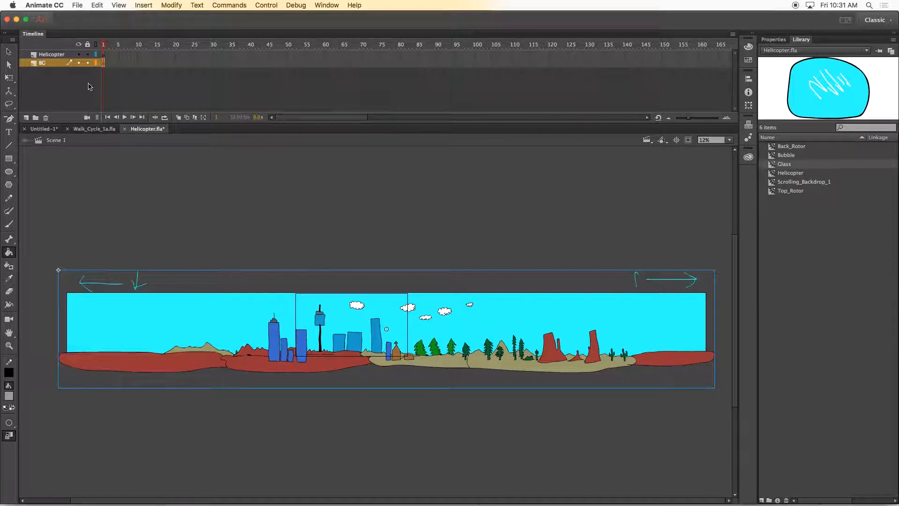
{"action": "left_click", "coordinate": [51, 54]}
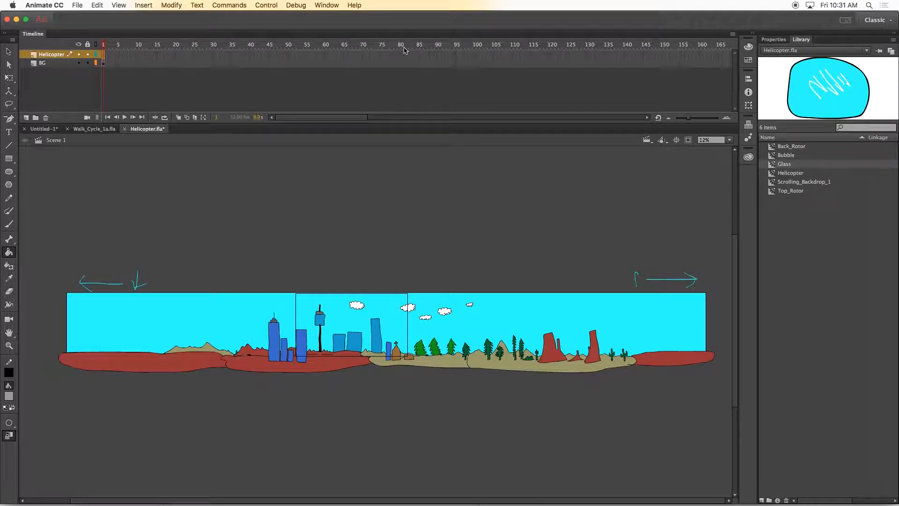
{"action": "left_click", "coordinate": [812, 173]}
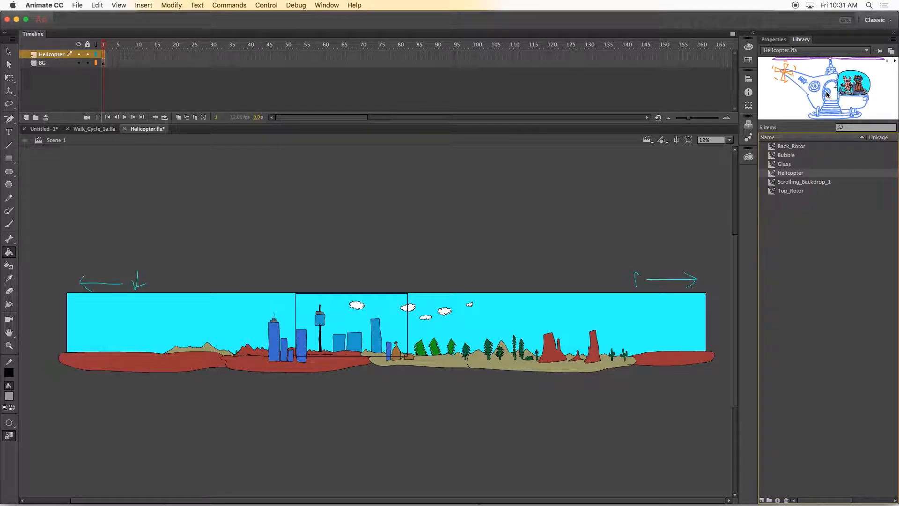
{"action": "left_click_drag", "start_coordinate": [828, 89], "coordinate": [372, 337]}
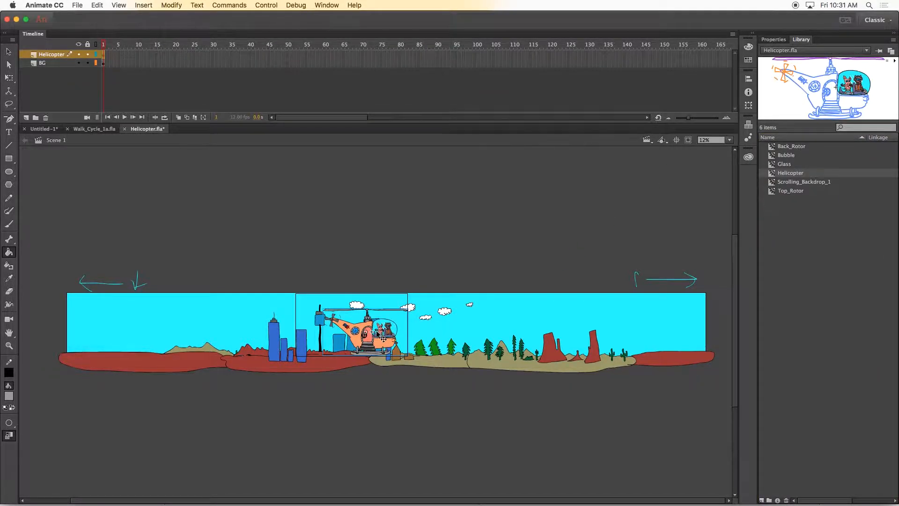
- Scale the helicopter down to under half its size with Free Transform and move it up into the sky above the buildings
{"action": "key", "text": "super+equal"}
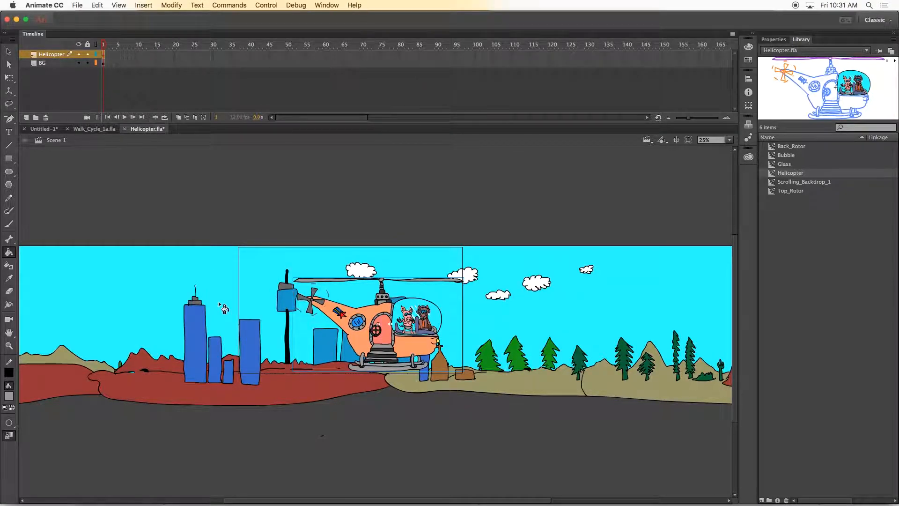
{"action": "key", "text": "super+equal"}
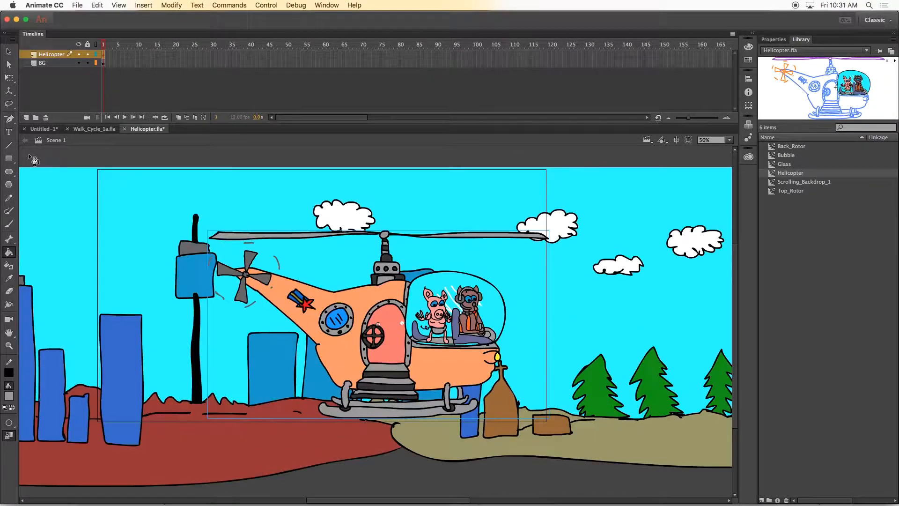
{"action": "left_click", "coordinate": [9, 77]}
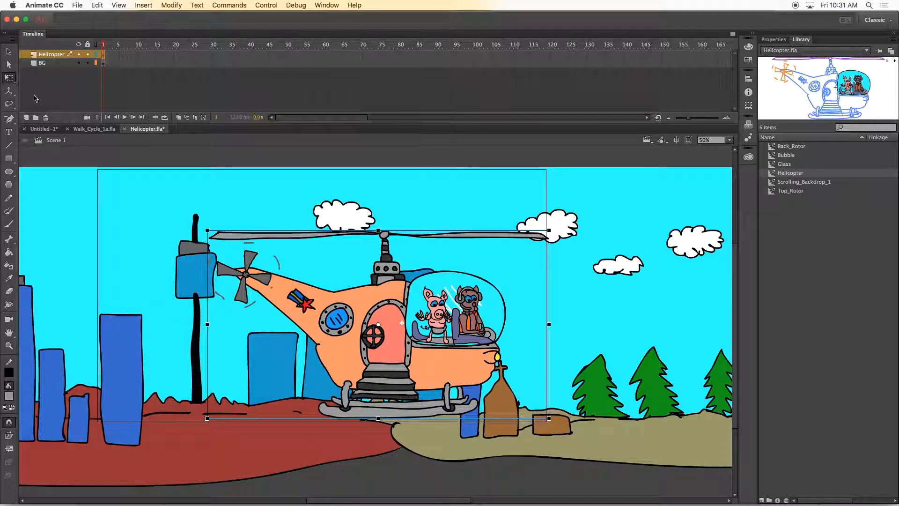
{"action": "left_click_drag", "start_coordinate": [550, 420], "coordinate": [464, 369]}
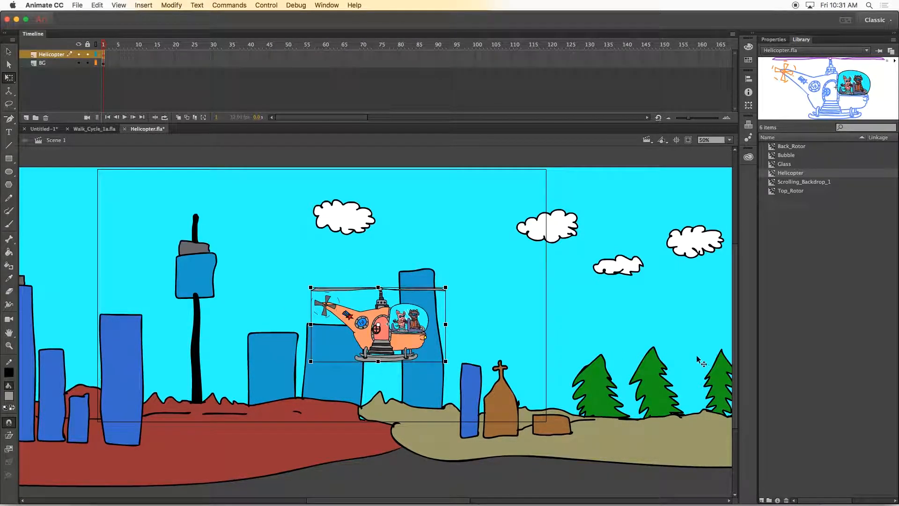
{"action": "scroll", "coordinate": [737, 341], "scroll_direction": "up", "scroll_amount": 3}
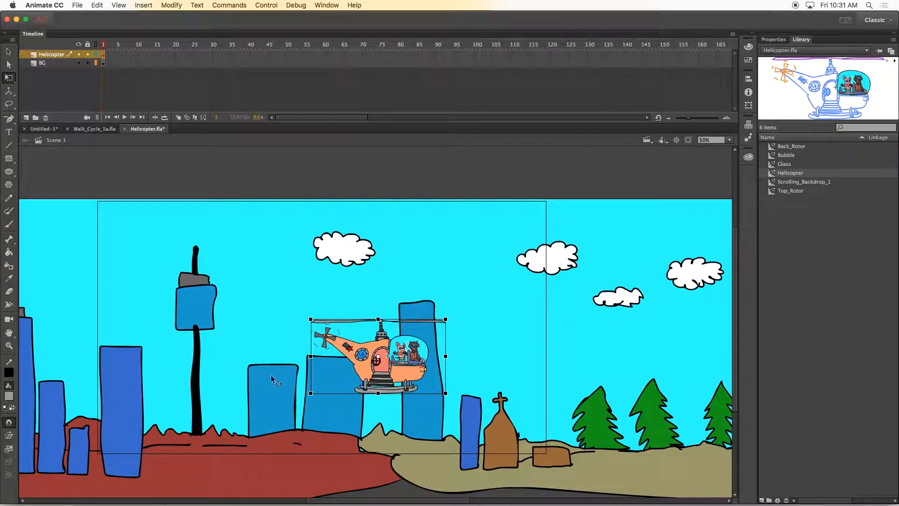
{"action": "left_click_drag", "start_coordinate": [395, 359], "coordinate": [324, 268]}
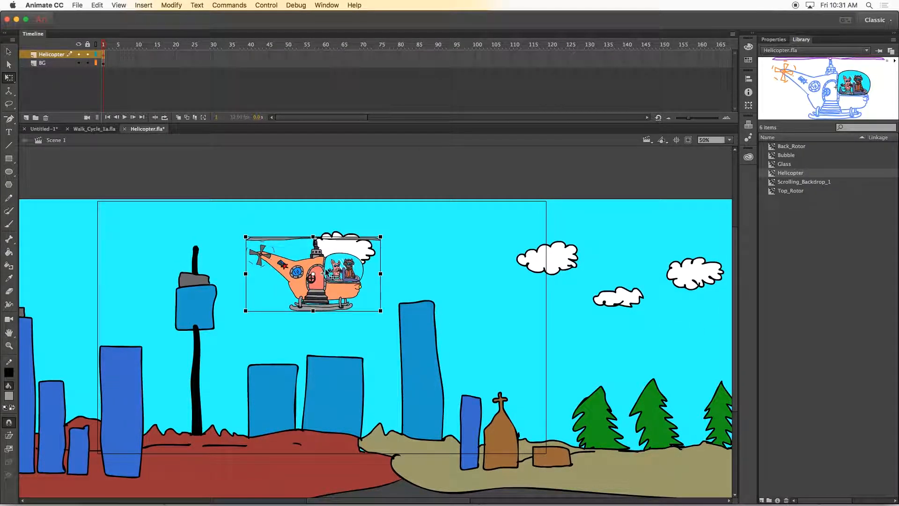
- Lock the BG layer and make the Helicopter layer active
{"action": "left_click", "coordinate": [436, 258]}
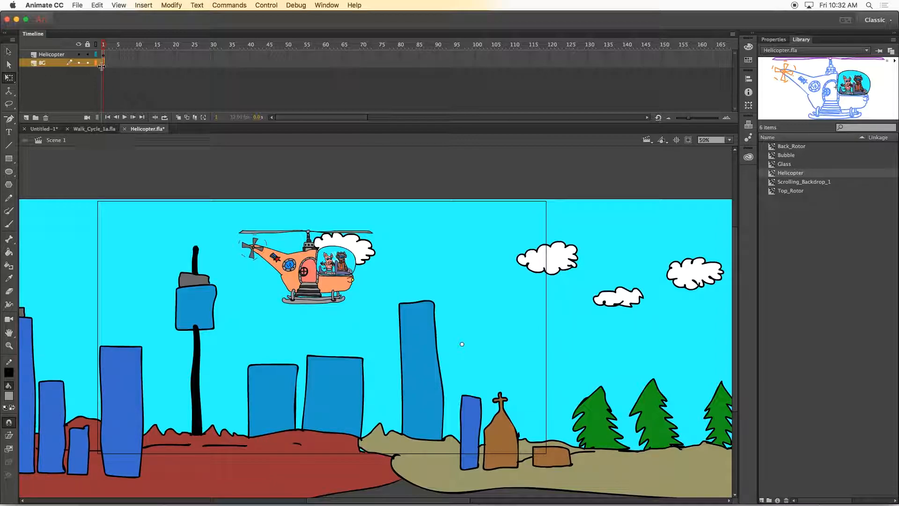
{"action": "left_click", "coordinate": [88, 62]}
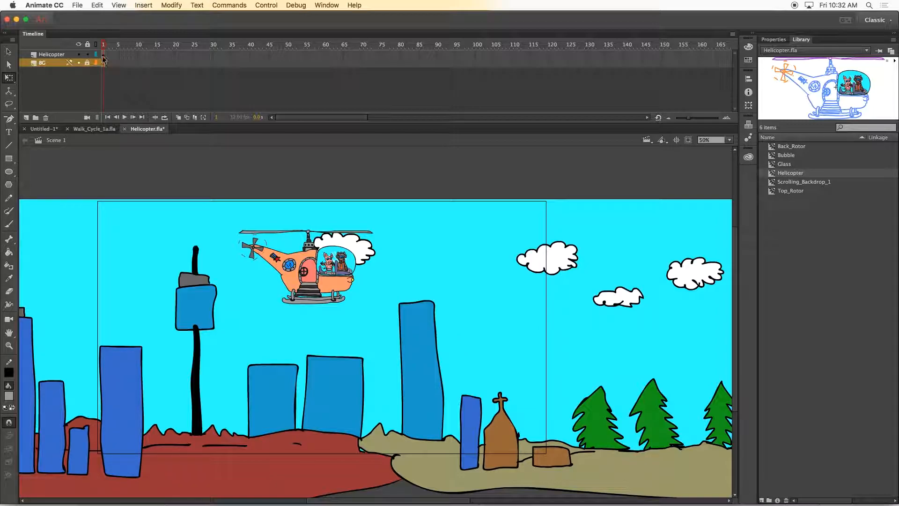
{"action": "left_click", "coordinate": [52, 54]}
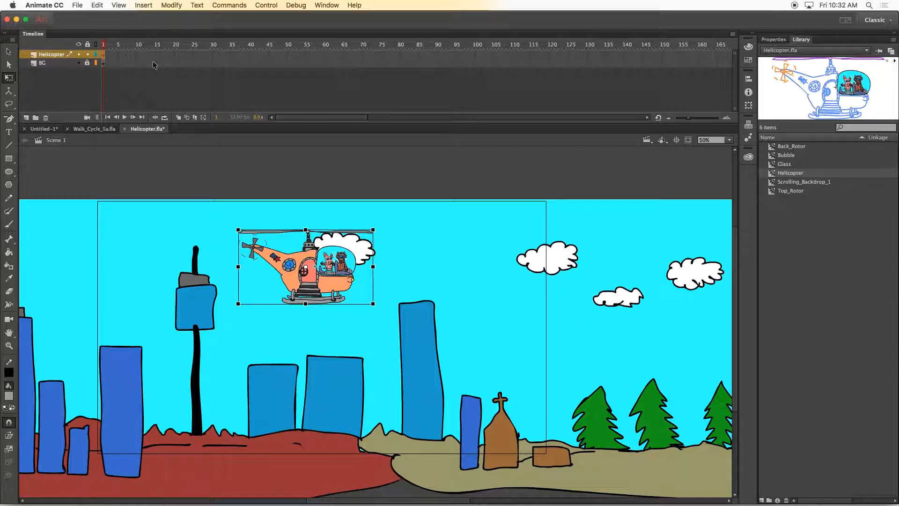
- Insert a keyframe at frame 24 on the Helicopter layer and move the helicopter slightly down there
{"action": "left_click", "coordinate": [189, 54]}
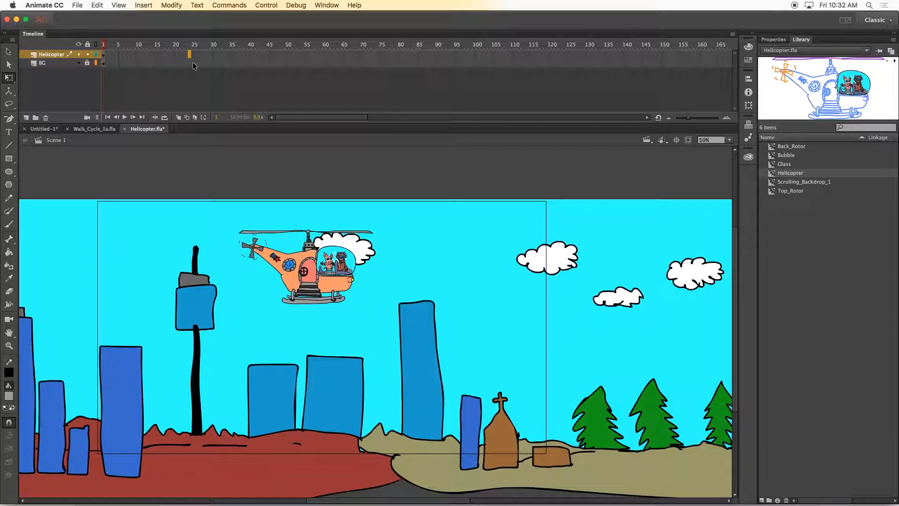
{"action": "key", "text": "F6"}
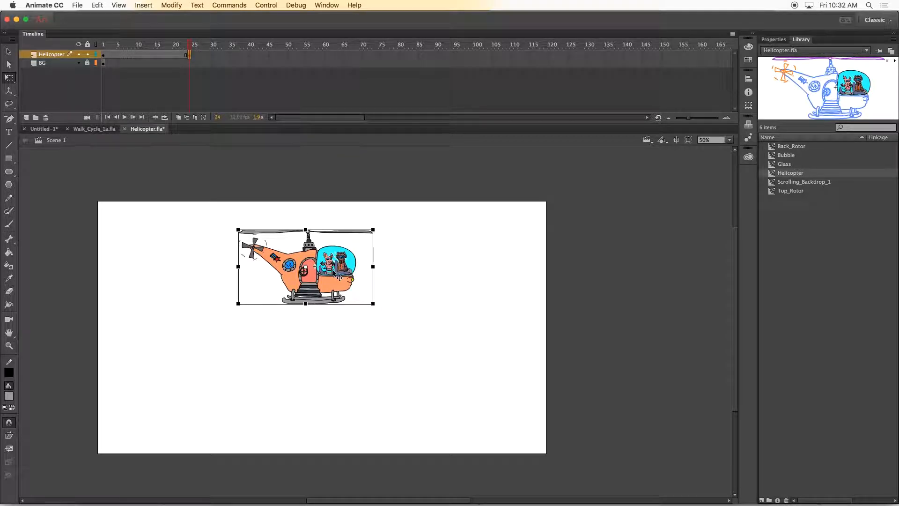
{"action": "left_click_drag", "start_coordinate": [340, 278], "coordinate": [340, 290]}
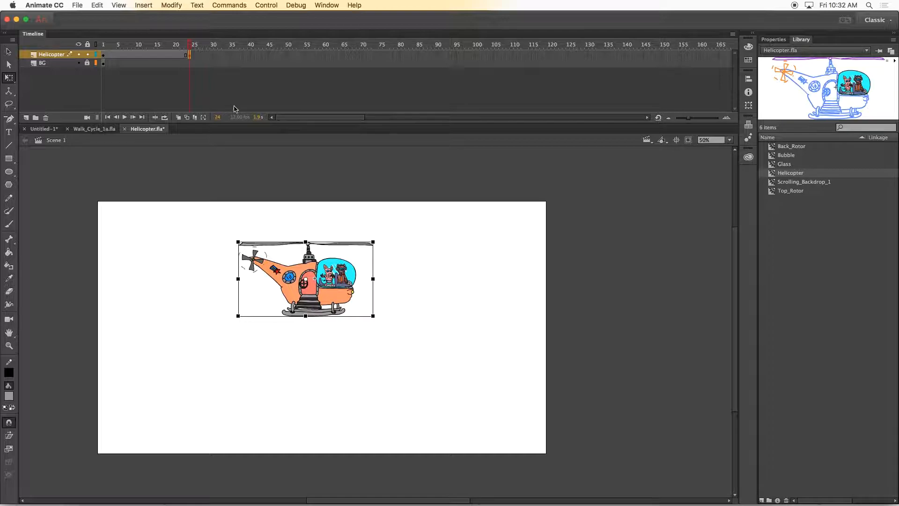
- Insert a keyframe at frame 49 on the Helicopter layer and move the helicopter slightly up there
{"action": "left_click", "coordinate": [283, 55]}
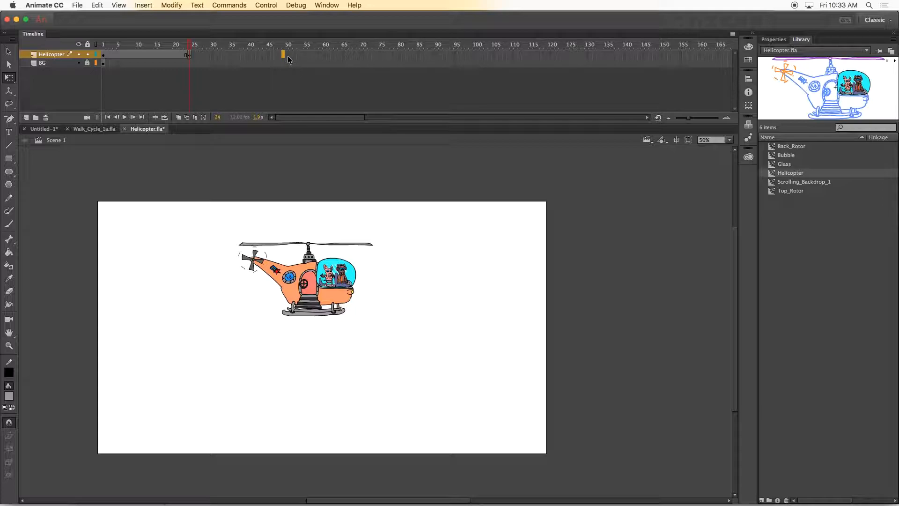
{"action": "key", "text": "F6"}
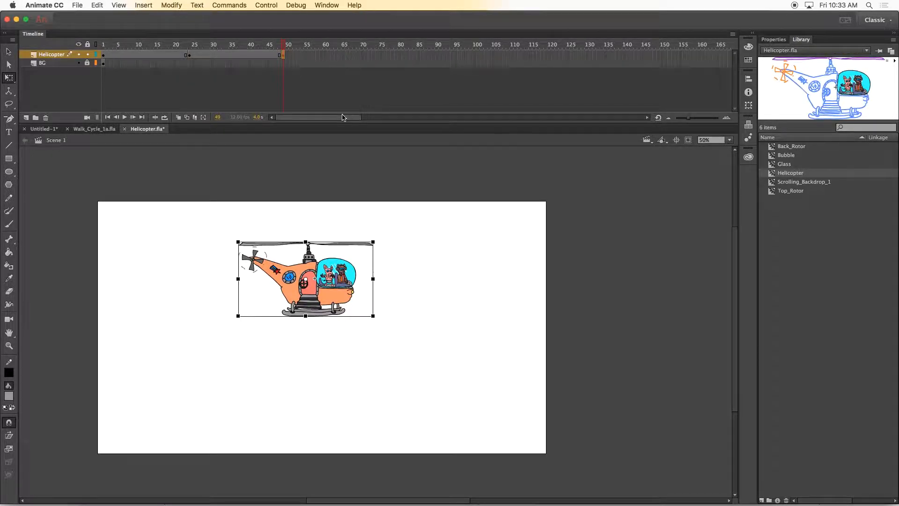
{"action": "left_click_drag", "start_coordinate": [317, 271], "coordinate": [318, 260]}
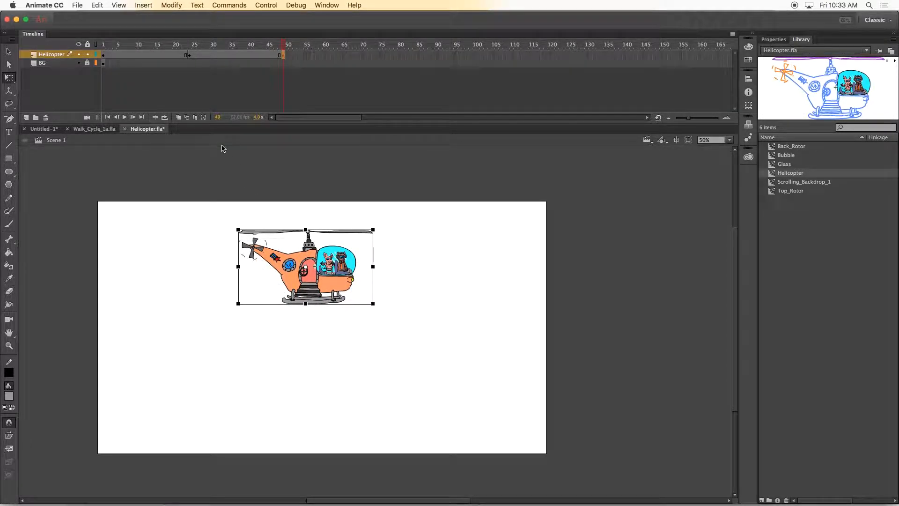
- Use onion skinning to compare the helicopter's position at frame 1 and frame 49
{"action": "left_click", "coordinate": [179, 117]}
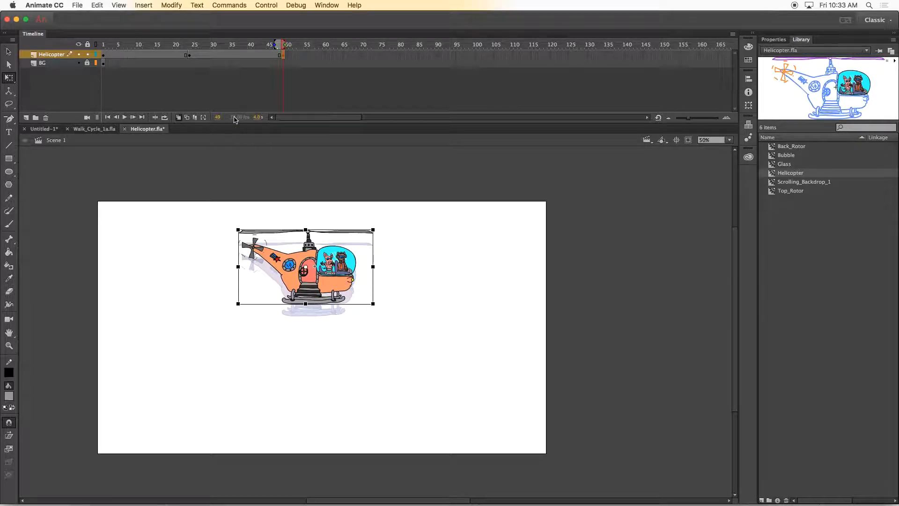
{"action": "left_click", "coordinate": [104, 56]}
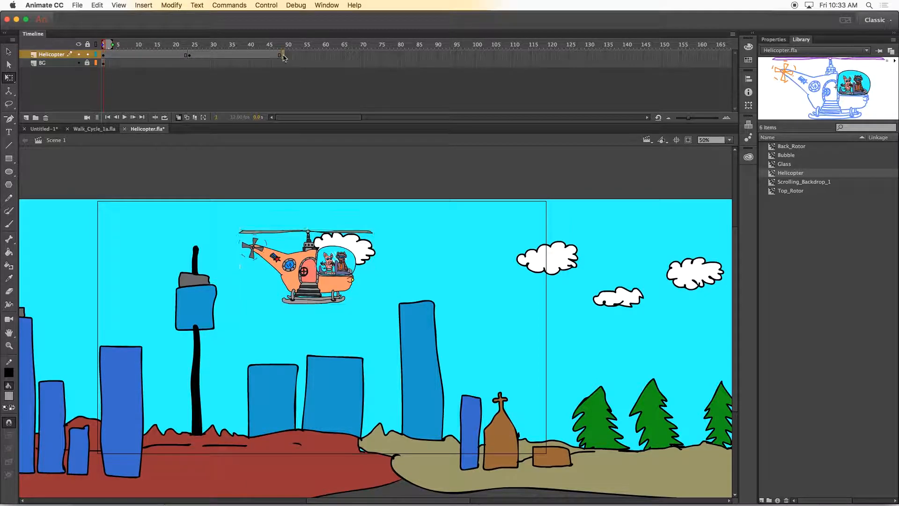
{"action": "left_click", "coordinate": [283, 55]}
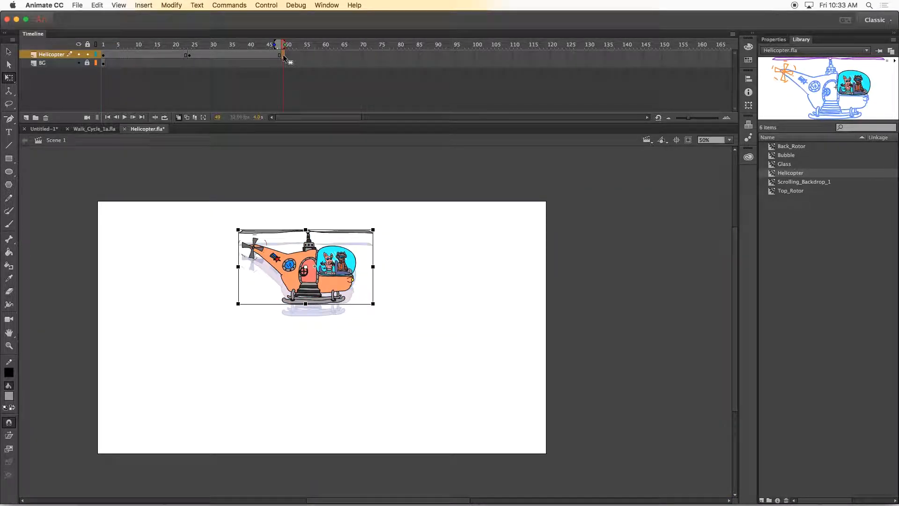
- Create classic tweens on both spans between the Helicopter layer's keyframes, then turn off onion skinning and scrub through the motion
{"action": "left_click", "coordinate": [139, 56]}
{"action": "right_click", "coordinate": [143, 55]}
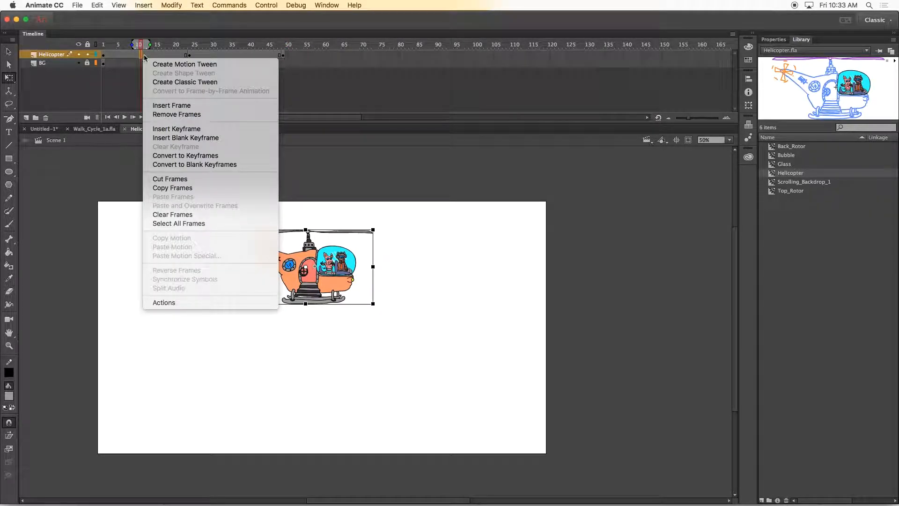
{"action": "left_click", "coordinate": [162, 82]}
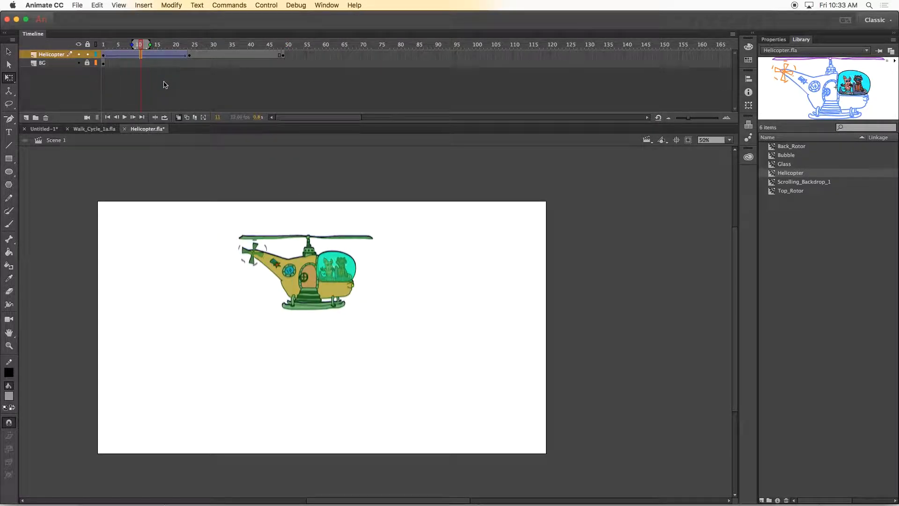
{"action": "left_click", "coordinate": [233, 55]}
{"action": "right_click", "coordinate": [230, 54]}
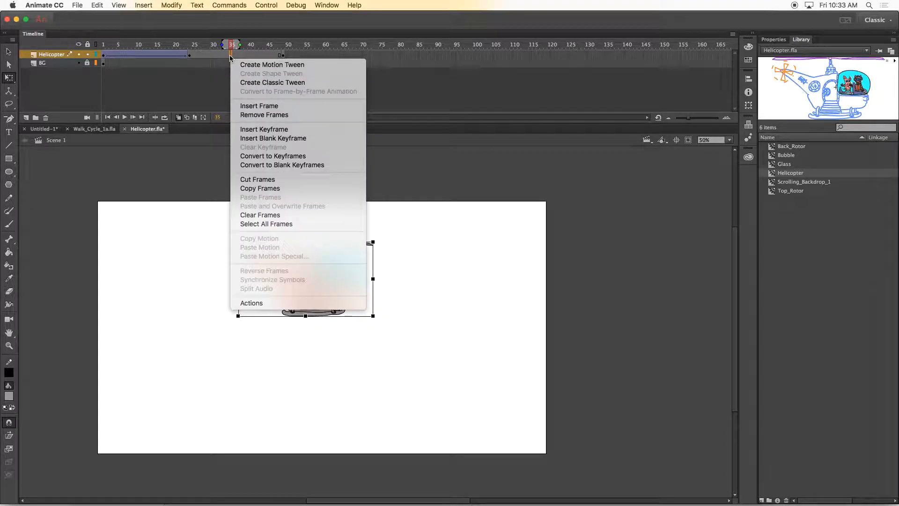
{"action": "left_click", "coordinate": [252, 82]}
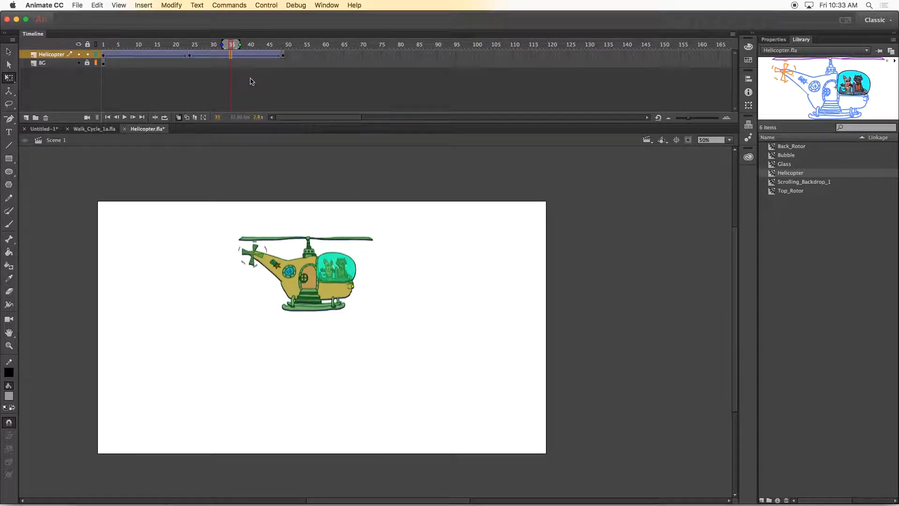
{"action": "left_click", "coordinate": [178, 117]}
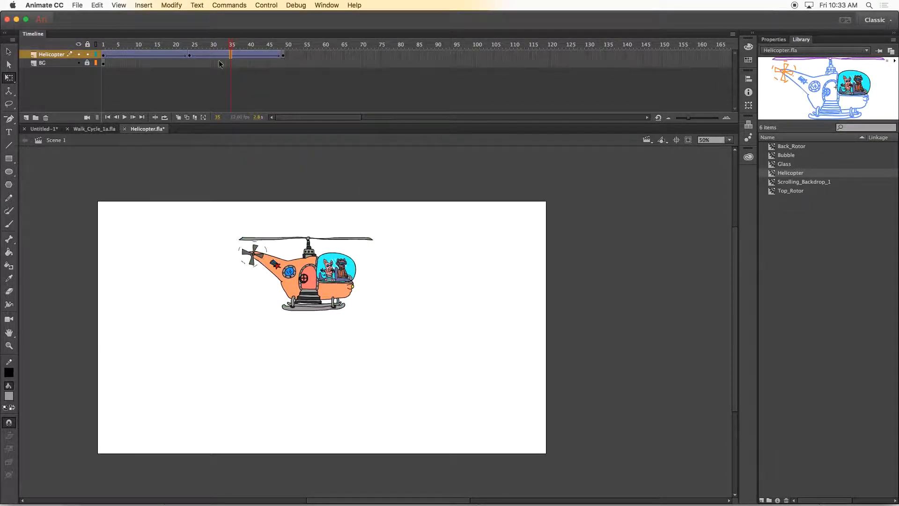
{"action": "left_click_drag", "start_coordinate": [229, 46], "coordinate": [156, 57]}
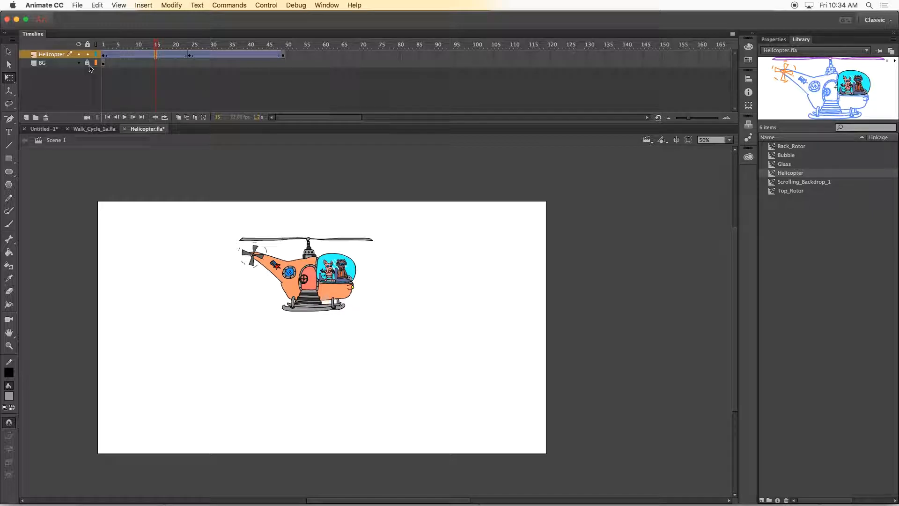
- Lock the Helicopter layer, unlock BG, and move the backdrop right at frame 1 until its left end meets the stage's left edge
{"action": "left_click", "coordinate": [104, 64]}
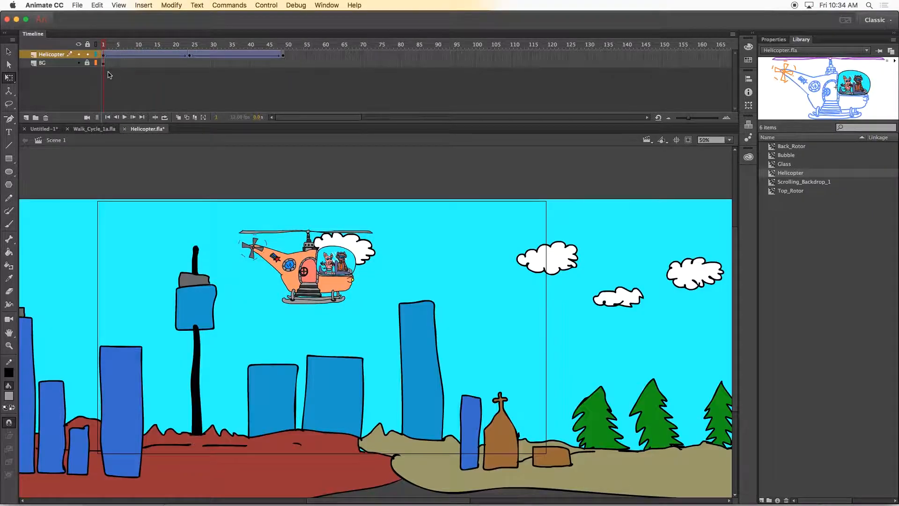
{"action": "left_click", "coordinate": [103, 64]}
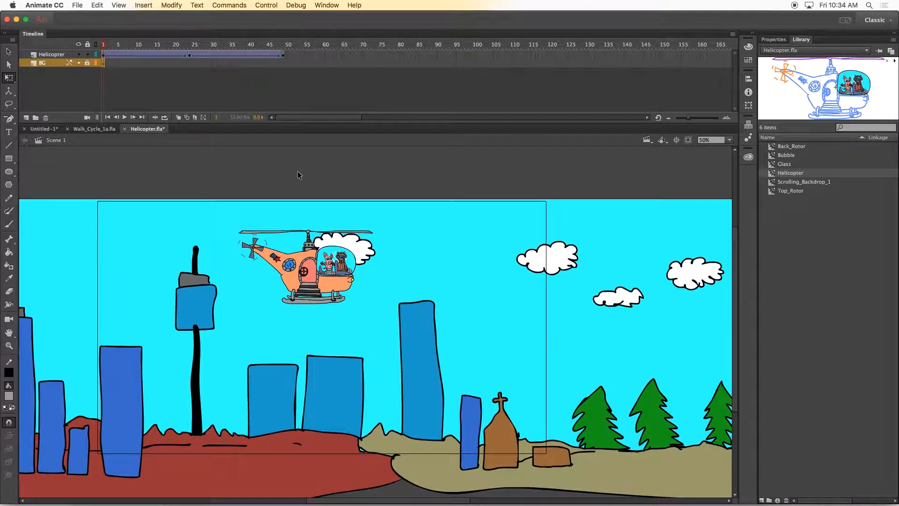
{"action": "key", "text": "super+minus"}
{"action": "key", "text": "super+minus"}
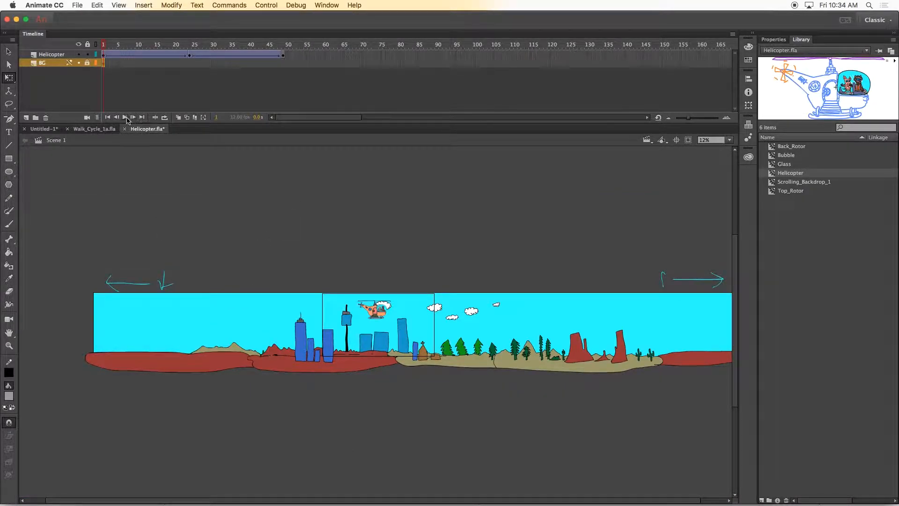
{"action": "left_click", "coordinate": [88, 54]}
{"action": "left_click", "coordinate": [87, 63]}
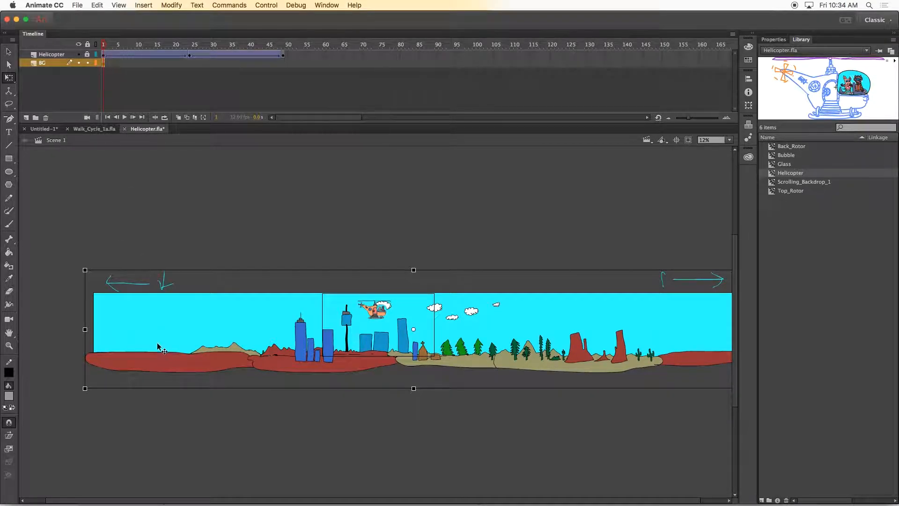
{"action": "left_click_drag", "start_coordinate": [158, 329], "coordinate": [356, 318]}
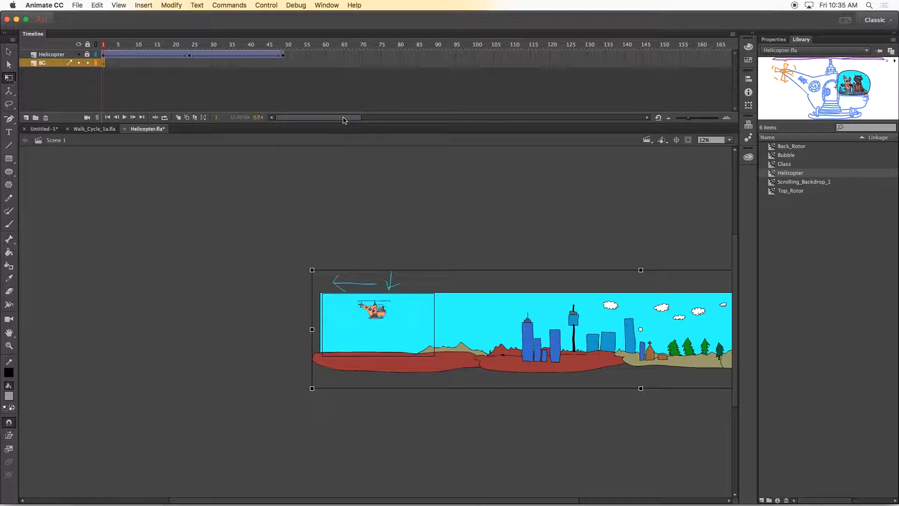
- Insert a keyframe at frame 131 on the BG layer
{"action": "key", "text": "p"}
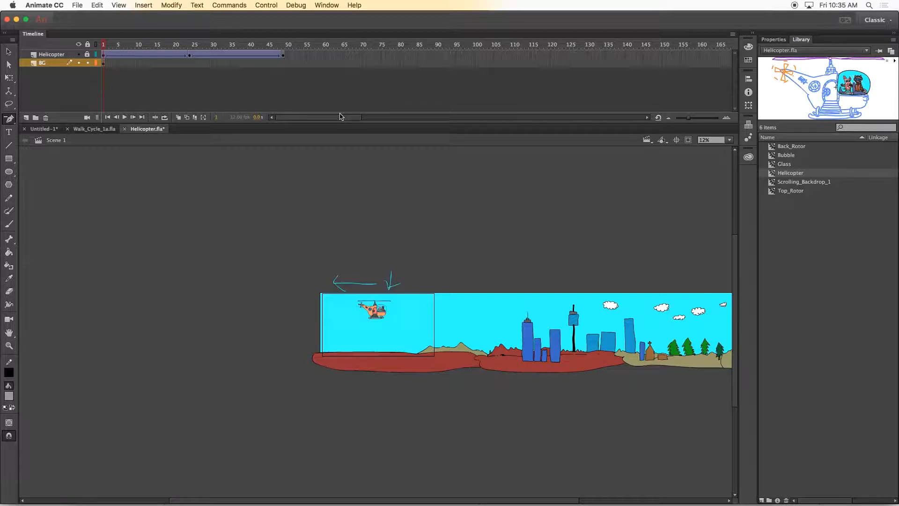
{"action": "left_click", "coordinate": [535, 63]}
{"action": "left_click", "coordinate": [586, 68]}
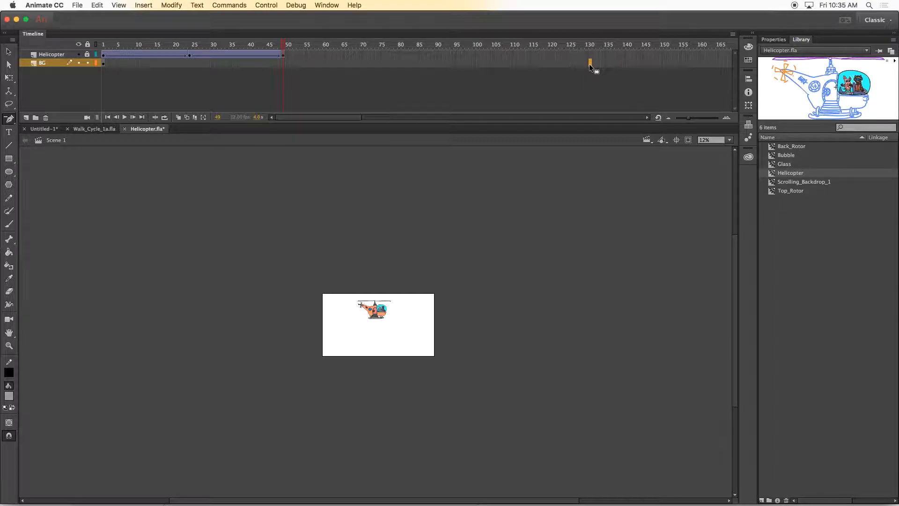
{"action": "key", "text": "F5"}
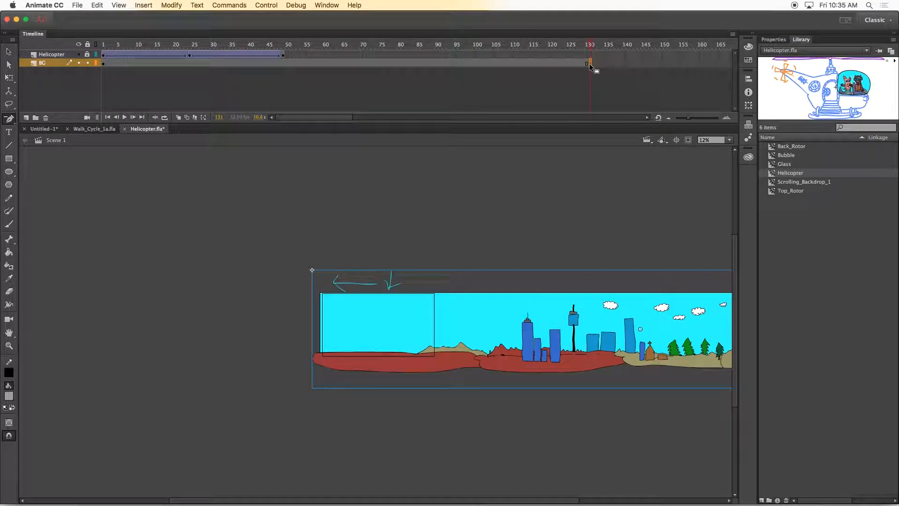
{"action": "left_click_drag", "start_coordinate": [592, 46], "coordinate": [587, 64]}
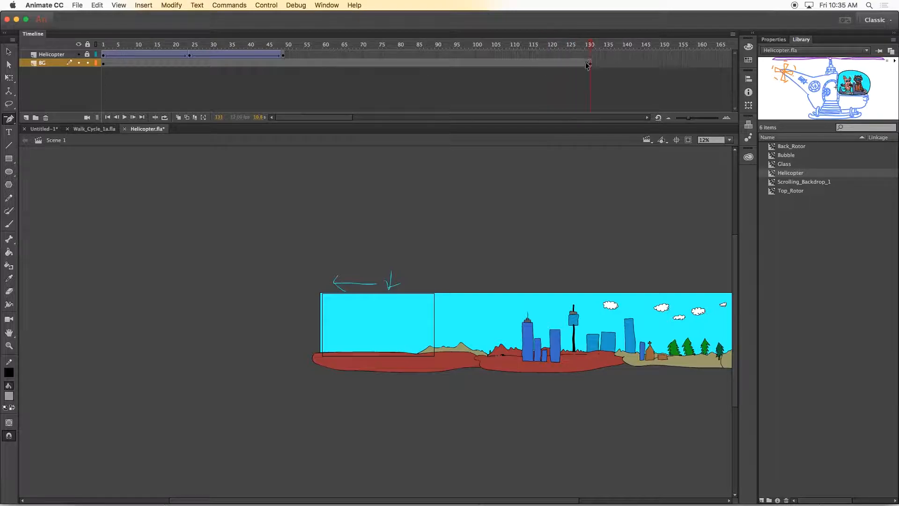
{"action": "left_click", "coordinate": [590, 65]}
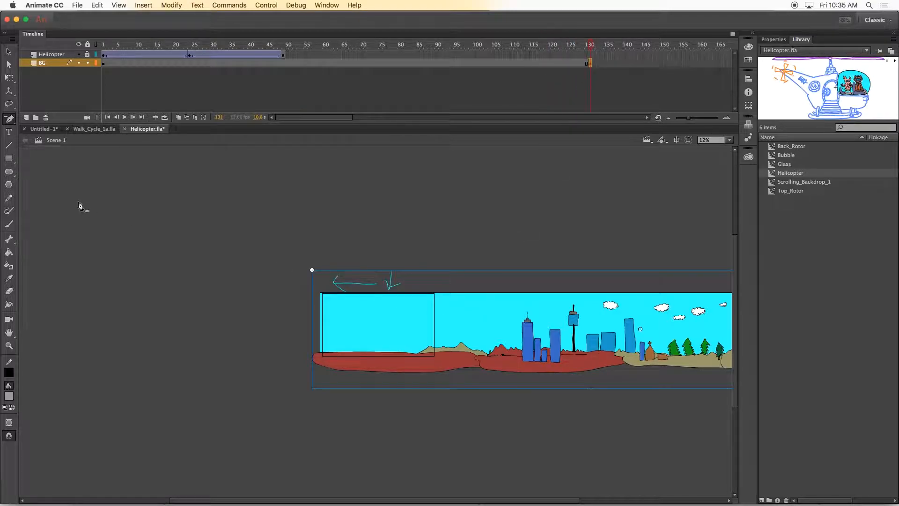
- At frame 131, move the backdrop left with the Selection tool until its right end meets the stage's right edge
{"action": "left_click", "coordinate": [8, 51]}
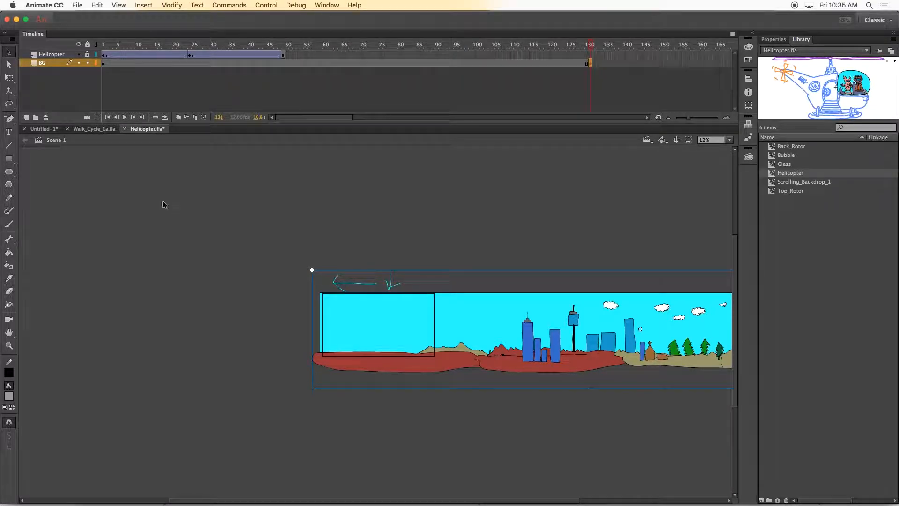
{"action": "left_click_drag", "start_coordinate": [521, 313], "coordinate": [451, 314]}
{"action": "mouse_move", "coordinate": [574, 317]}
{"action": "left_mouse_down"}
{"action": "mouse_move", "coordinate": [497, 323]}
{"action": "mouse_move", "coordinate": [564, 323]}
{"action": "mouse_move", "coordinate": [502, 316]}
{"action": "left_mouse_up"}
{"action": "mouse_move", "coordinate": [589, 321]}
{"action": "left_mouse_down"}
{"action": "mouse_move", "coordinate": [528, 329]}
{"action": "mouse_move", "coordinate": [564, 325]}
{"action": "mouse_move", "coordinate": [429, 321]}
{"action": "left_mouse_up"}
{"action": "right_click", "coordinate": [581, 329]}
{"action": "left_click", "coordinate": [553, 328]}
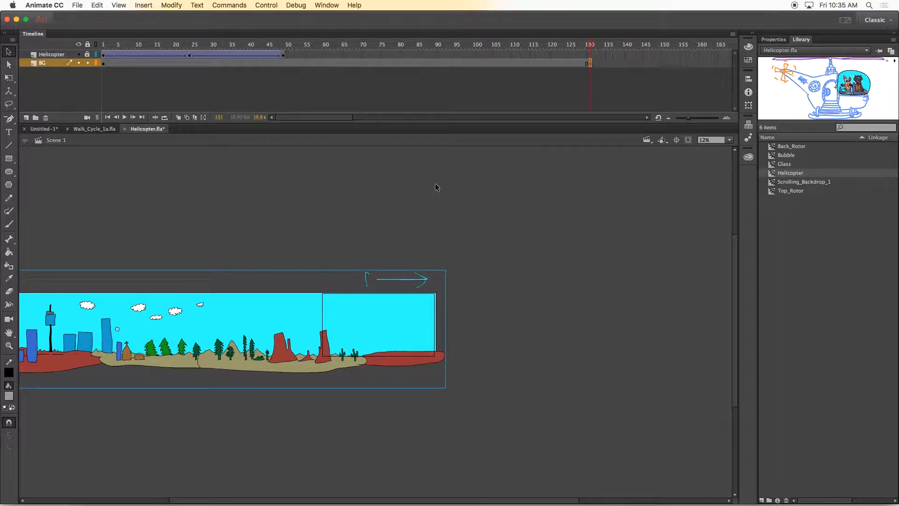
- Create a classic tween on the BG layer between the keyframes at frames 1 and 131
{"action": "left_click", "coordinate": [429, 63]}
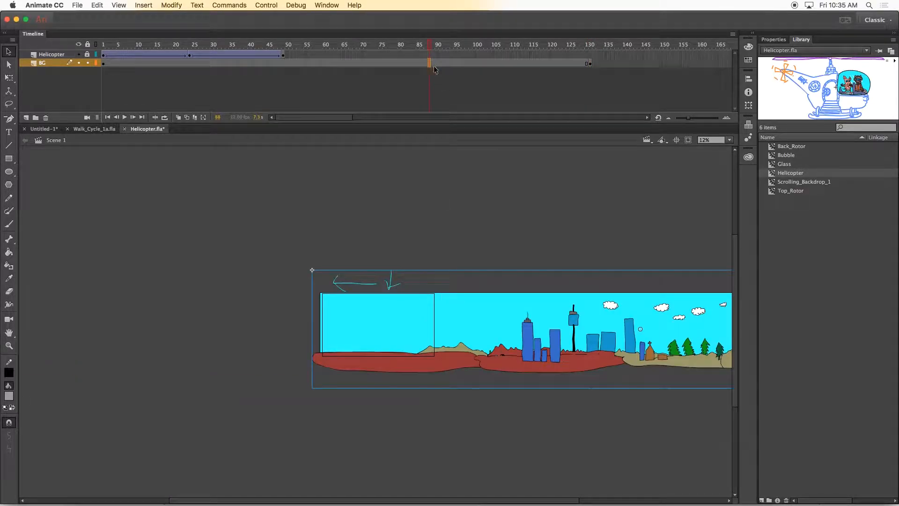
{"action": "right_click", "coordinate": [591, 65]}
{"action": "left_click", "coordinate": [474, 69]}
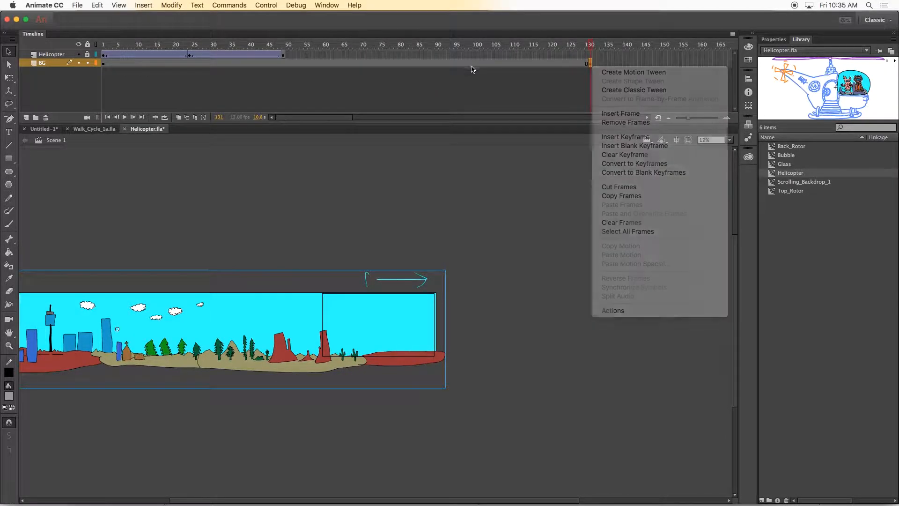
{"action": "left_click", "coordinate": [415, 64]}
{"action": "right_click", "coordinate": [415, 64]}
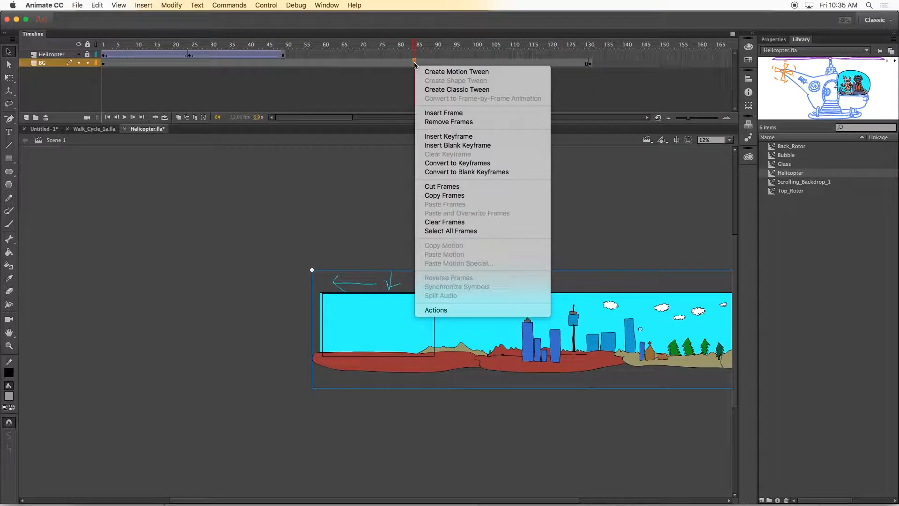
{"action": "left_click", "coordinate": [436, 90]}
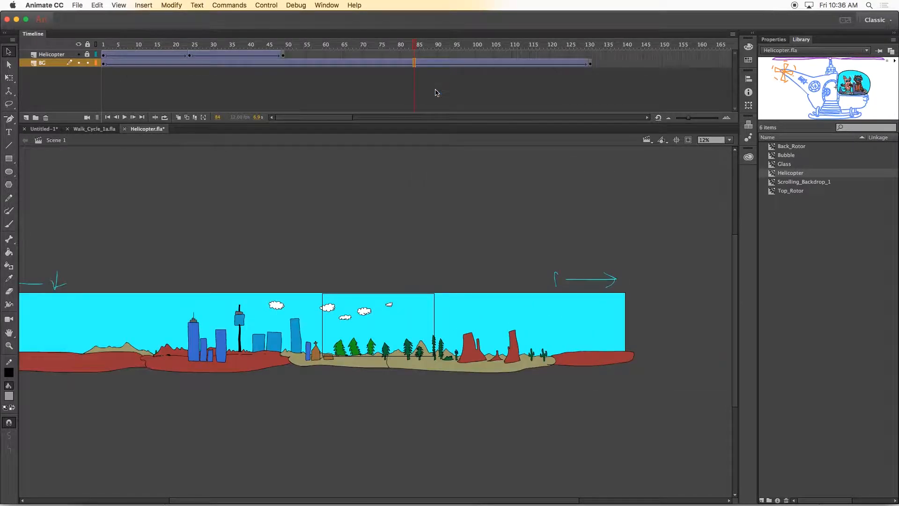
- Scrub through the scrolling backdrop, then lock the BG layer and unlock the Helicopter layer for editing
{"action": "left_click_drag", "start_coordinate": [395, 63], "coordinate": [265, 66]}
{"action": "left_click", "coordinate": [286, 57]}
{"action": "left_click", "coordinate": [305, 55]}
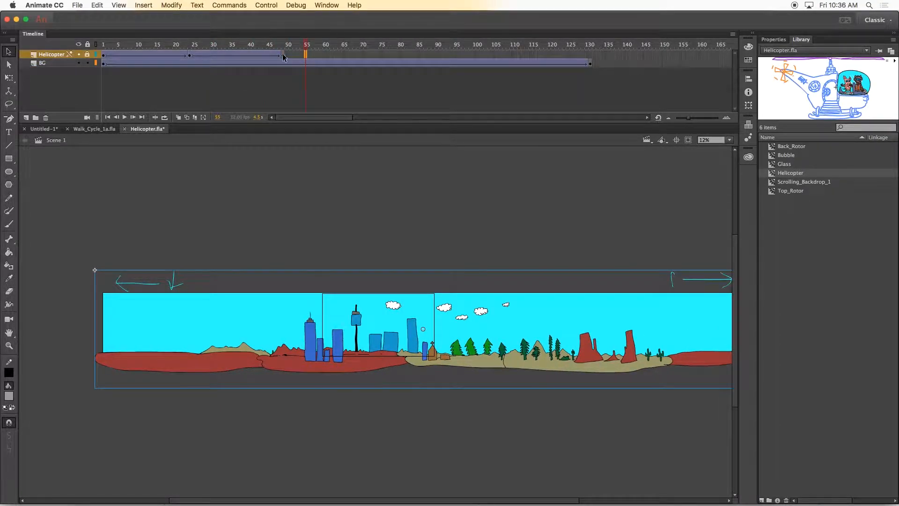
{"action": "left_click", "coordinate": [283, 57]}
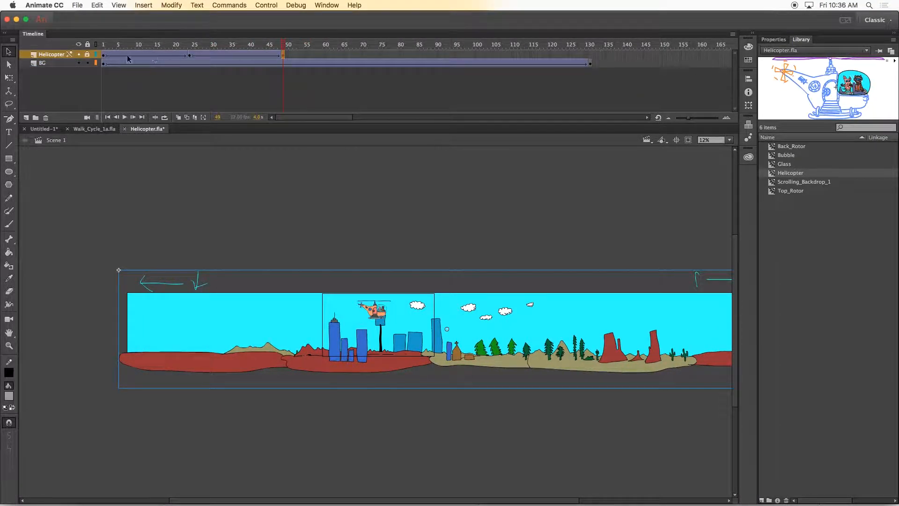
{"action": "left_click", "coordinate": [87, 63]}
{"action": "left_click", "coordinate": [87, 54]}
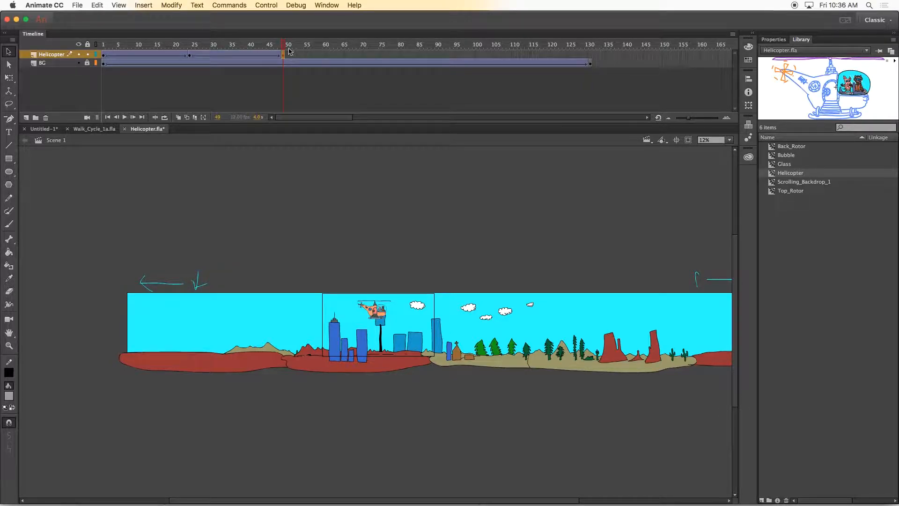
- Insert a keyframe at frame 80 on the Helicopter layer and move the helicopter slightly down there
{"action": "left_click", "coordinate": [400, 56]}
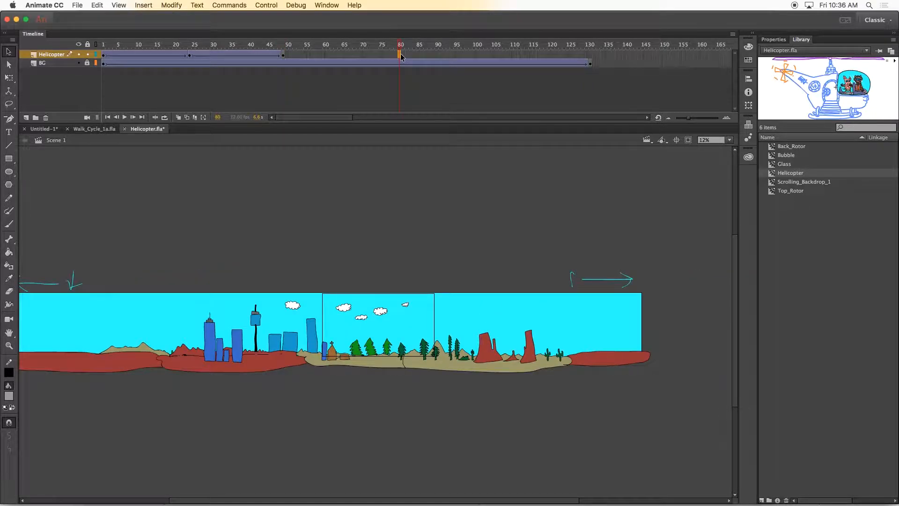
{"action": "key", "text": "F5"}
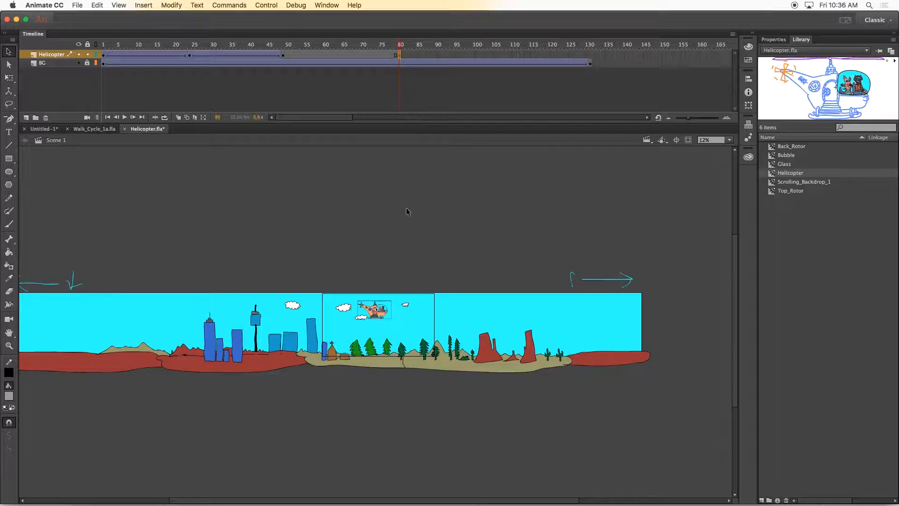
{"action": "left_click_drag", "start_coordinate": [383, 313], "coordinate": [383, 319]}
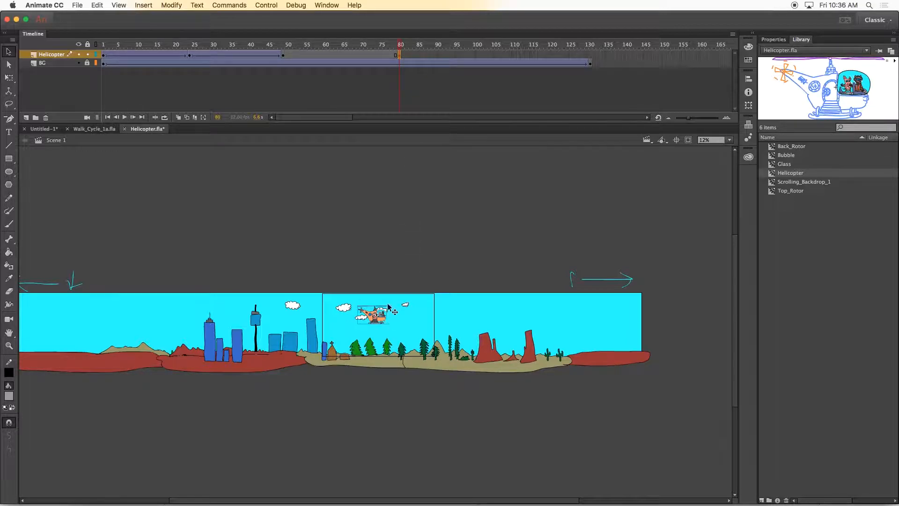
- On the Helicopter layer, create a classic tween between frames 49 and 80 and insert a keyframe at frame 131
{"action": "right_click", "coordinate": [373, 54]}
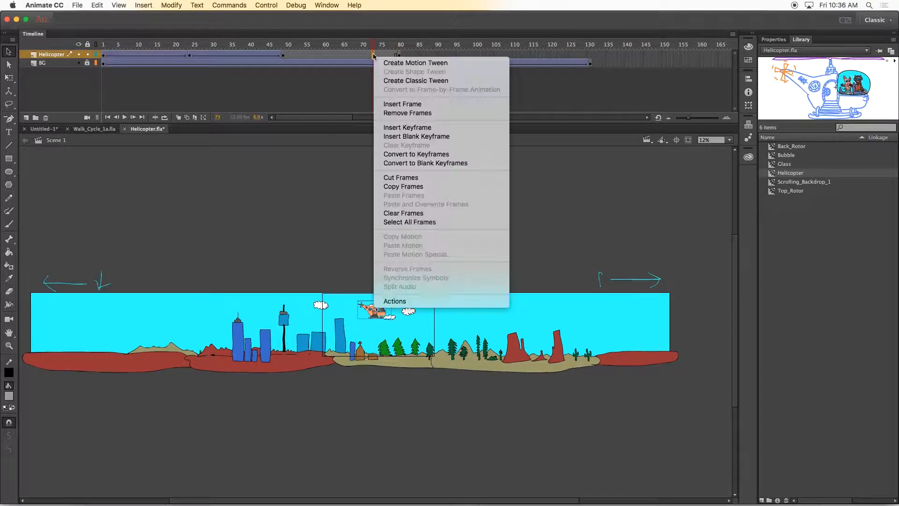
{"action": "left_click", "coordinate": [397, 83]}
{"action": "left_click", "coordinate": [589, 55]}
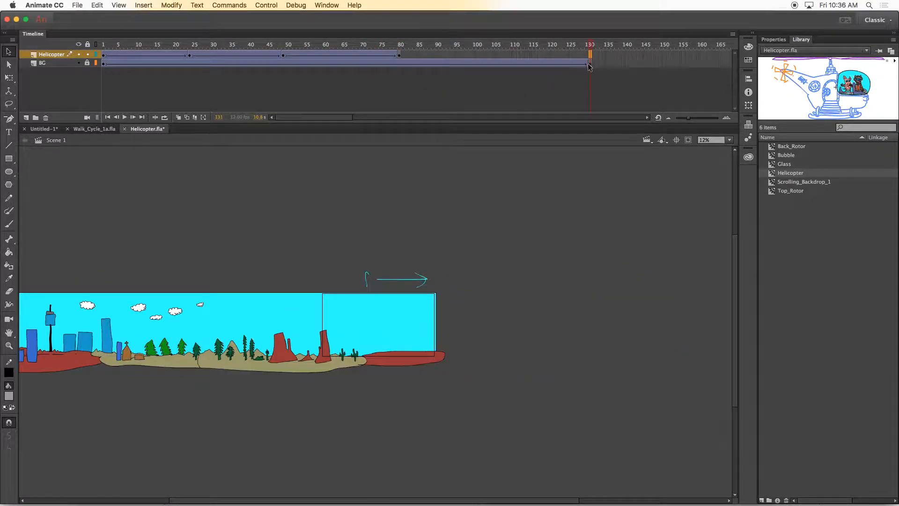
{"action": "key", "text": "F5"}
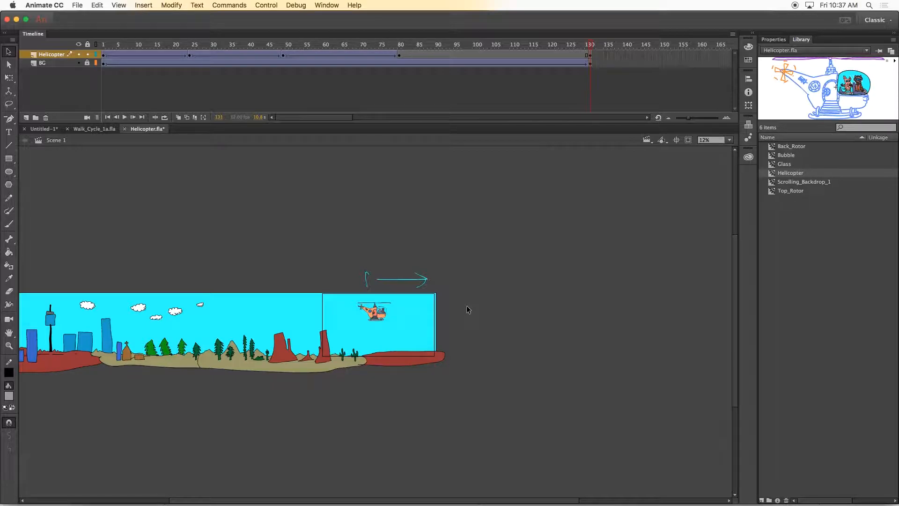
- With the BG layer shown as outlines, create a classic tween on the Helicopter layer between frames 80 and 131 and test the movie
{"action": "scroll", "coordinate": [448, 325], "scroll_direction": "left", "scroll_amount": 5}
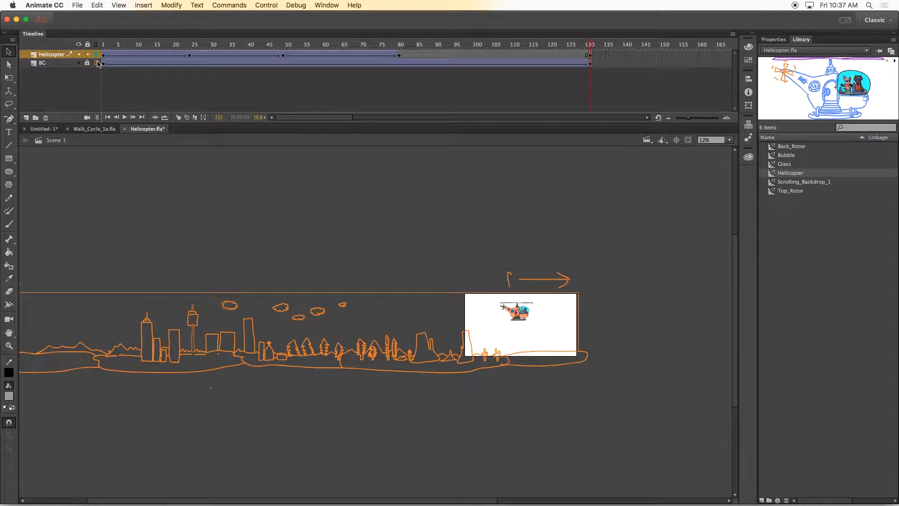
{"action": "left_click", "coordinate": [378, 73]}
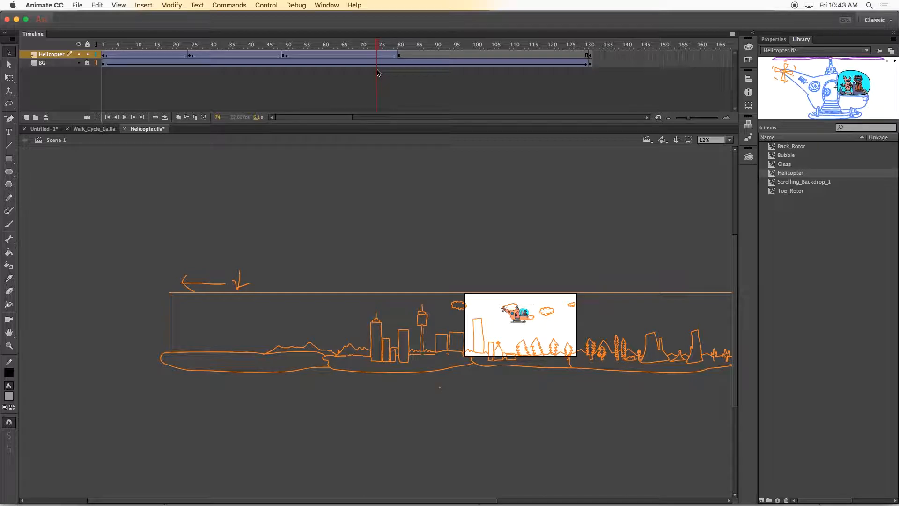
{"action": "right_click", "coordinate": [453, 55]}
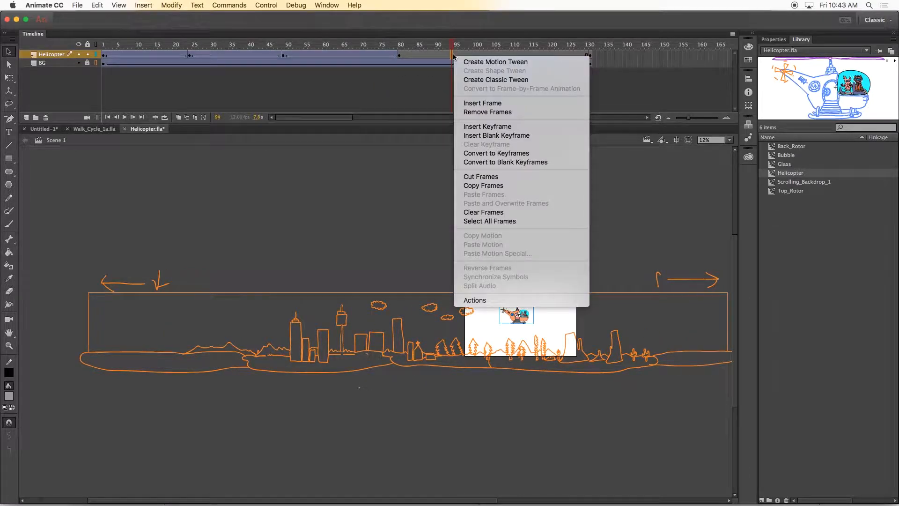
{"action": "left_click", "coordinate": [487, 80]}
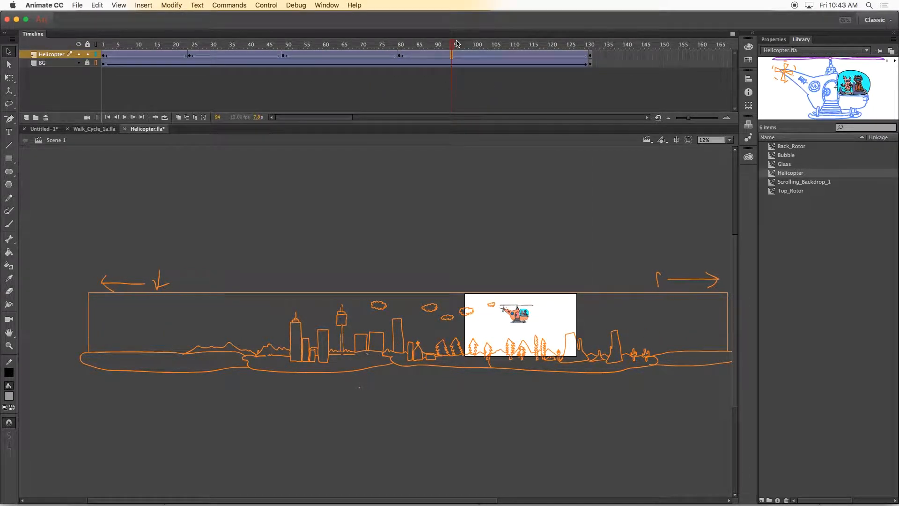
{"action": "left_click_drag", "start_coordinate": [455, 45], "coordinate": [481, 49]}
{"action": "key", "text": "super+Return"}
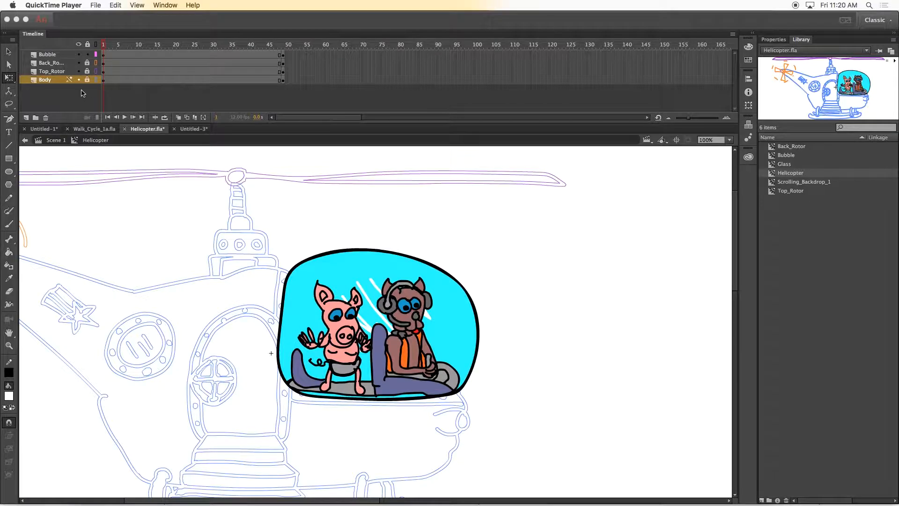
- Open the Bubble symbol inside the Helicopter symbol for editing, showing the Glass layer in full colour and the Pilot layer as outlines
{"action": "left_click", "coordinate": [59, 56]}
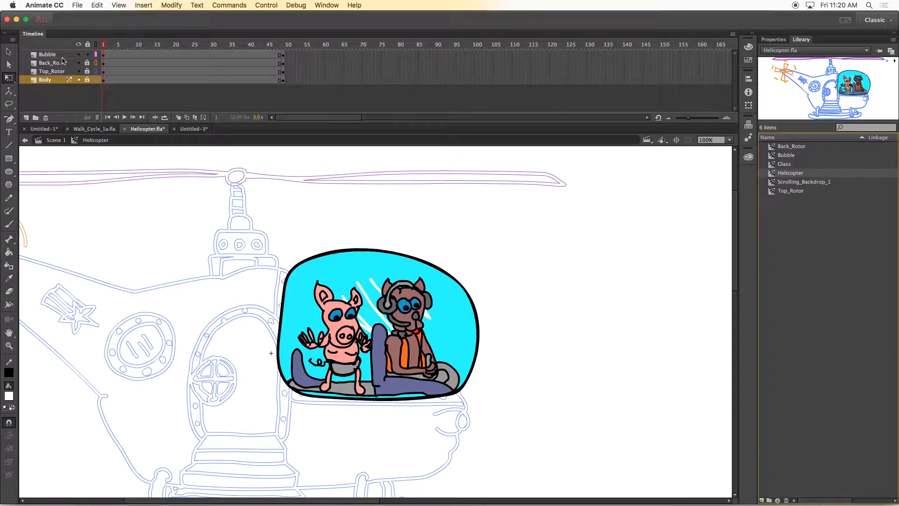
{"action": "left_click", "coordinate": [59, 55]}
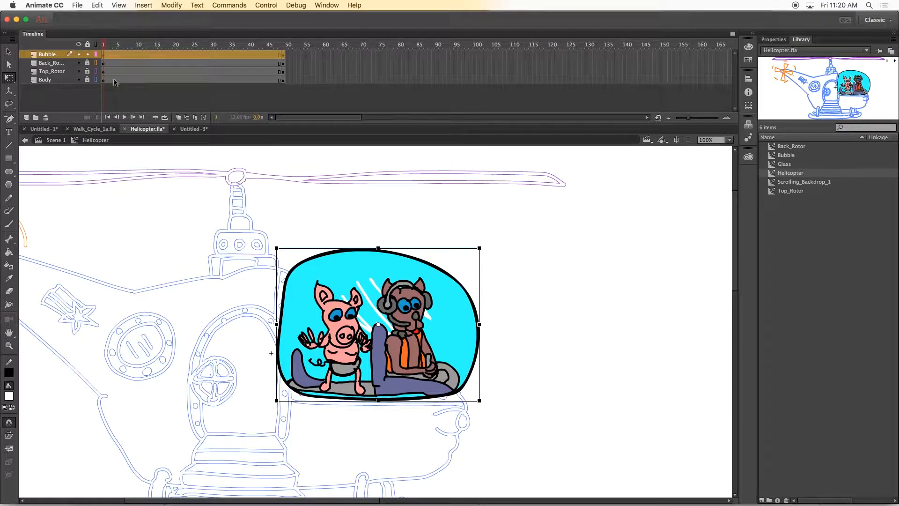
{"action": "double_click", "coordinate": [341, 276]}
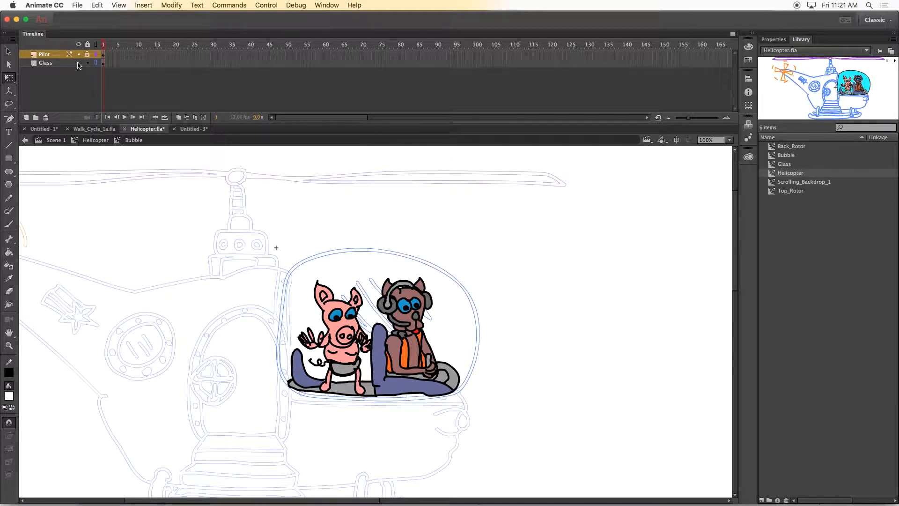
{"action": "left_click", "coordinate": [96, 63]}
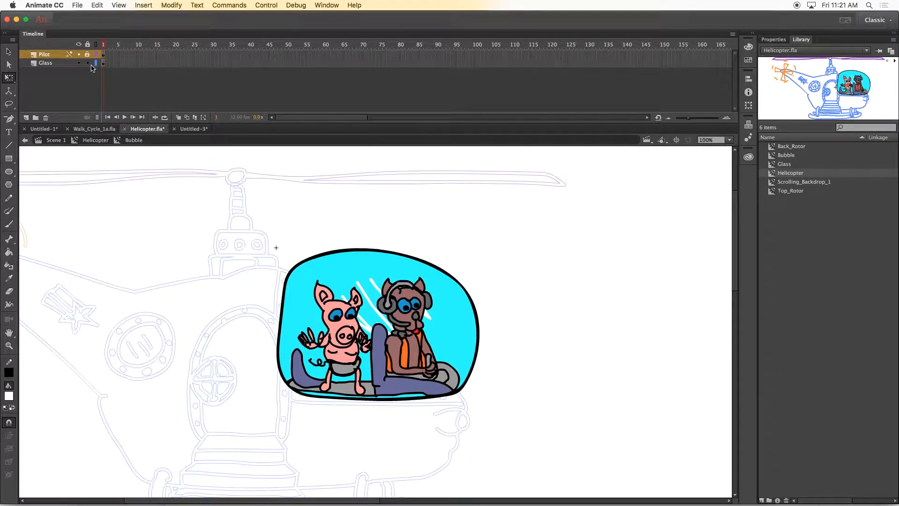
{"action": "left_click", "coordinate": [96, 55]}
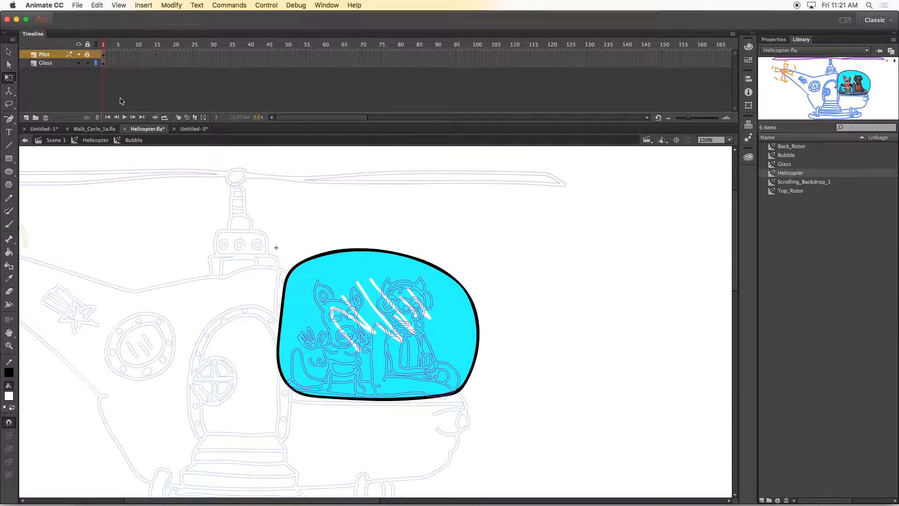
- Apply an Alpha colour effect of 25% to the Glass instance on the Glass layer
{"action": "left_click", "coordinate": [103, 63]}
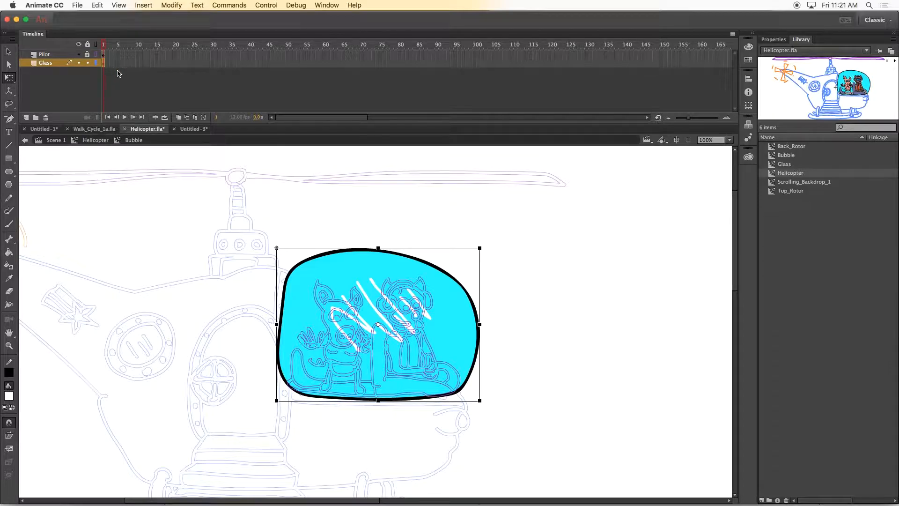
{"action": "left_click", "coordinate": [383, 231]}
{"action": "left_click", "coordinate": [384, 274]}
{"action": "left_click", "coordinate": [776, 40]}
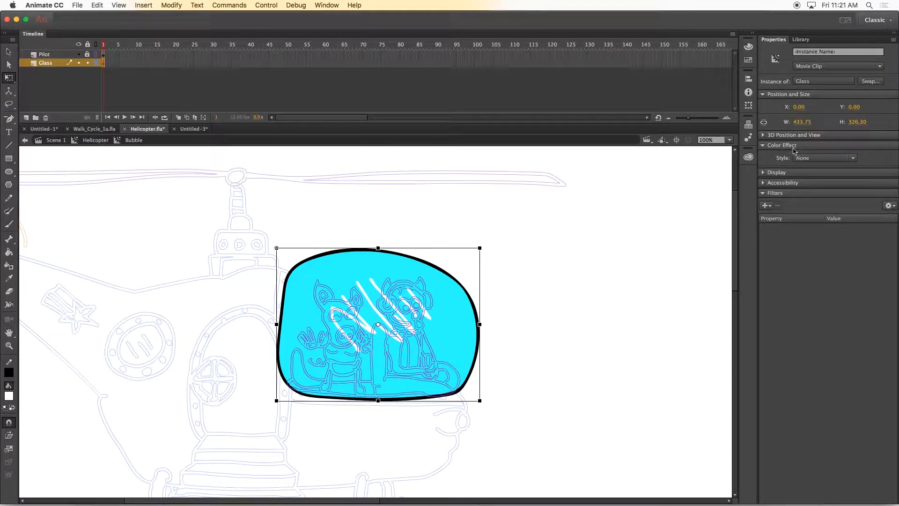
{"action": "left_click", "coordinate": [854, 159]}
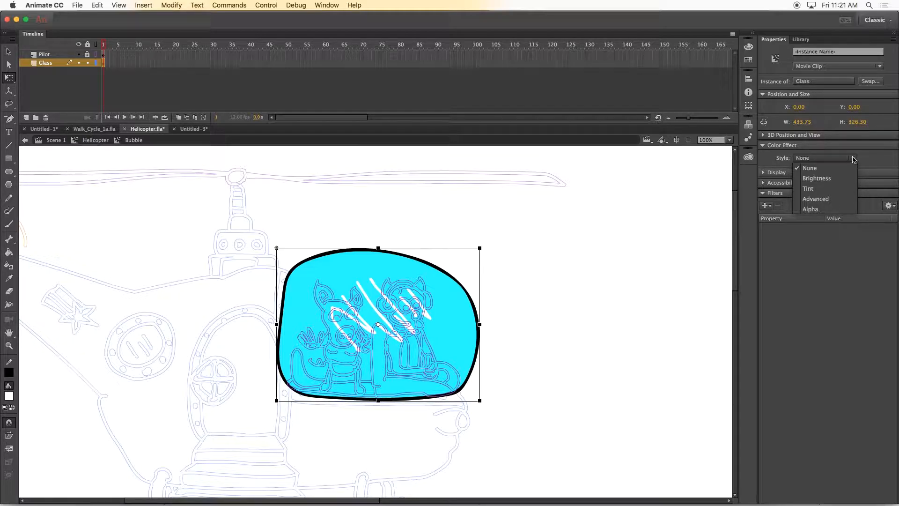
{"action": "left_click", "coordinate": [836, 210]}
{"action": "mouse_move", "coordinate": [814, 172]}
{"action": "left_mouse_down"}
{"action": "mouse_move", "coordinate": [828, 182]}
{"action": "mouse_move", "coordinate": [814, 181]}
{"action": "left_mouse_up"}
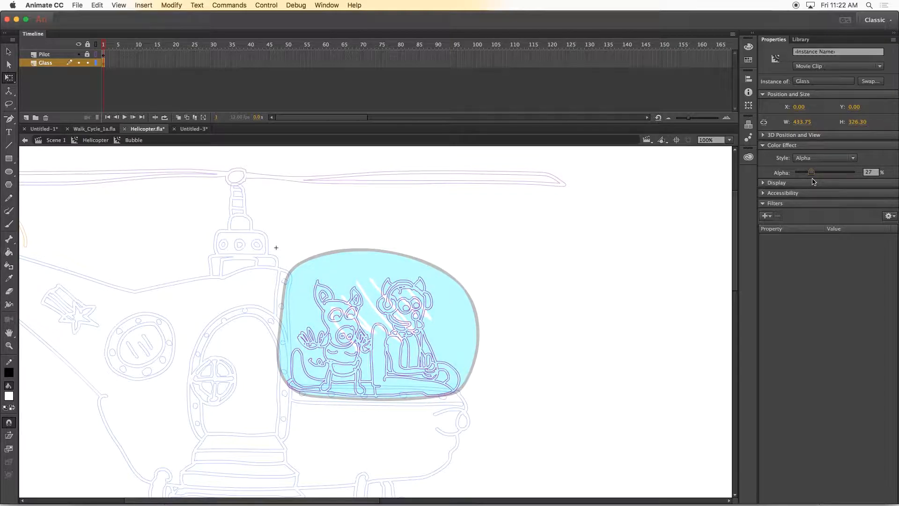
{"action": "left_click_drag", "start_coordinate": [812, 182], "coordinate": [813, 181]}
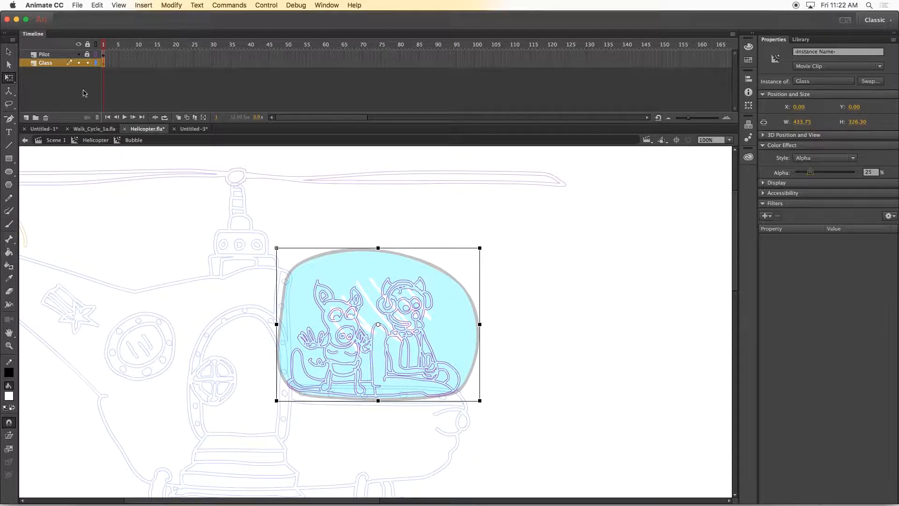
- Show the Pilot layer in full colour and move the Glass layer above it in the layer stack
{"action": "left_click", "coordinate": [66, 86]}
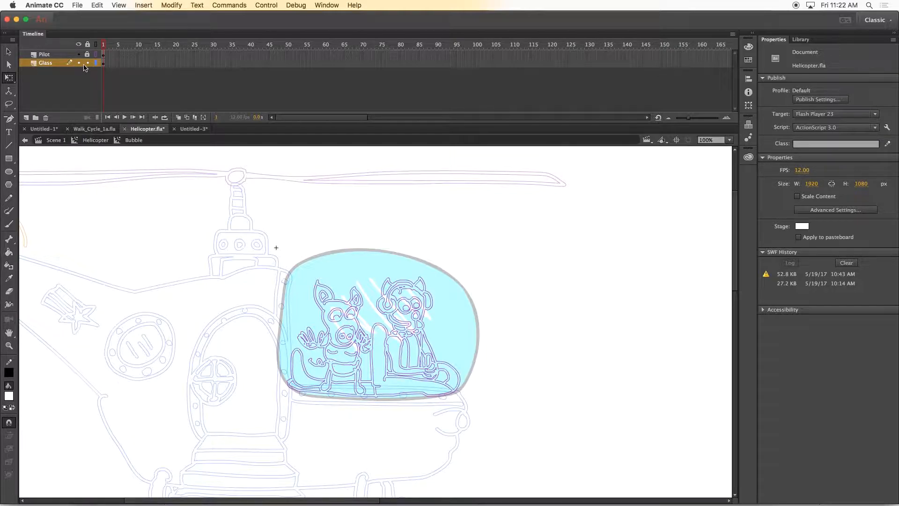
{"action": "left_click", "coordinate": [96, 54]}
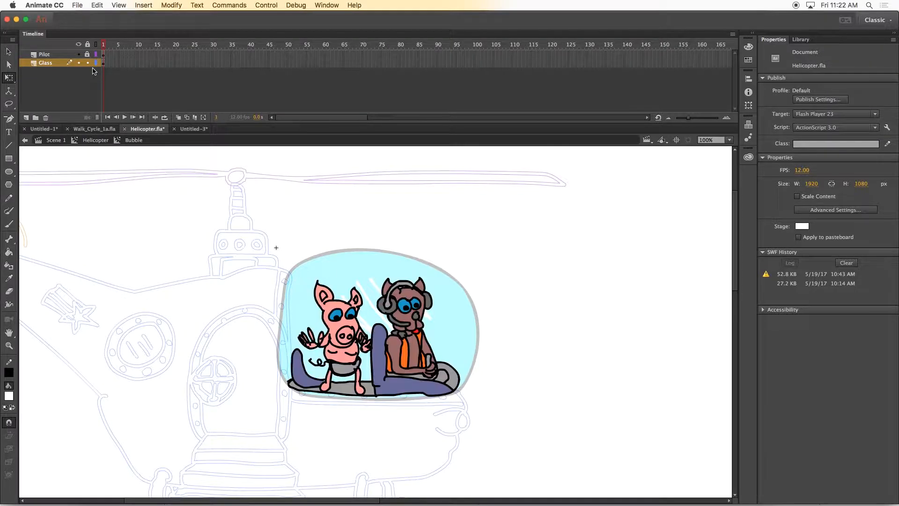
{"action": "left_click", "coordinate": [46, 63]}
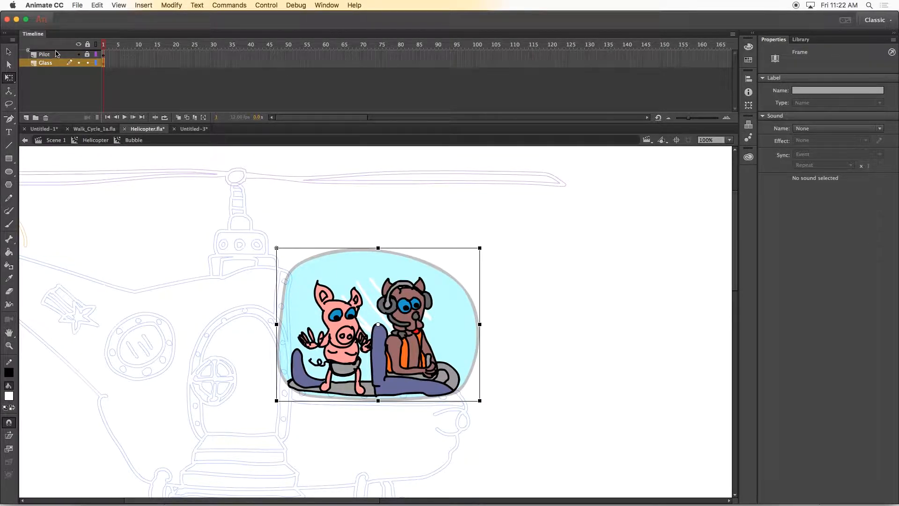
{"action": "left_click_drag", "start_coordinate": [58, 47], "coordinate": [69, 43]}
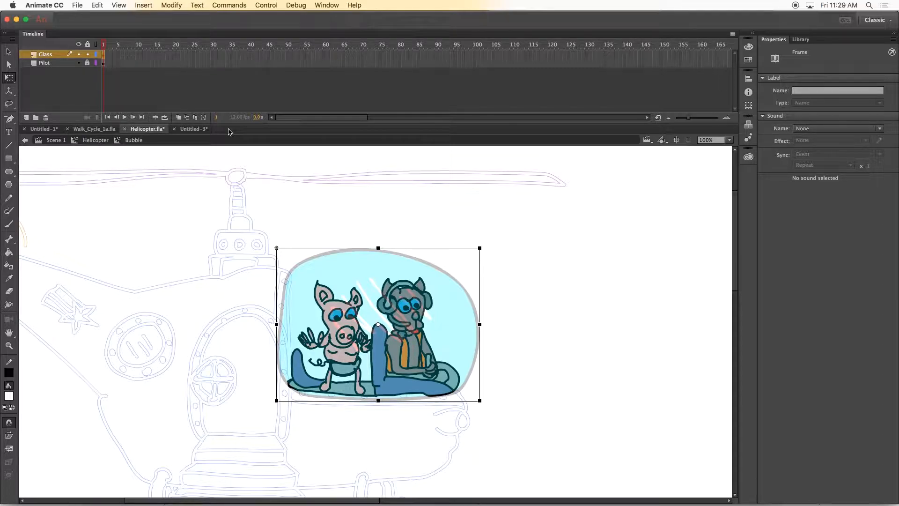
{"action": "left_click", "coordinate": [200, 207]}
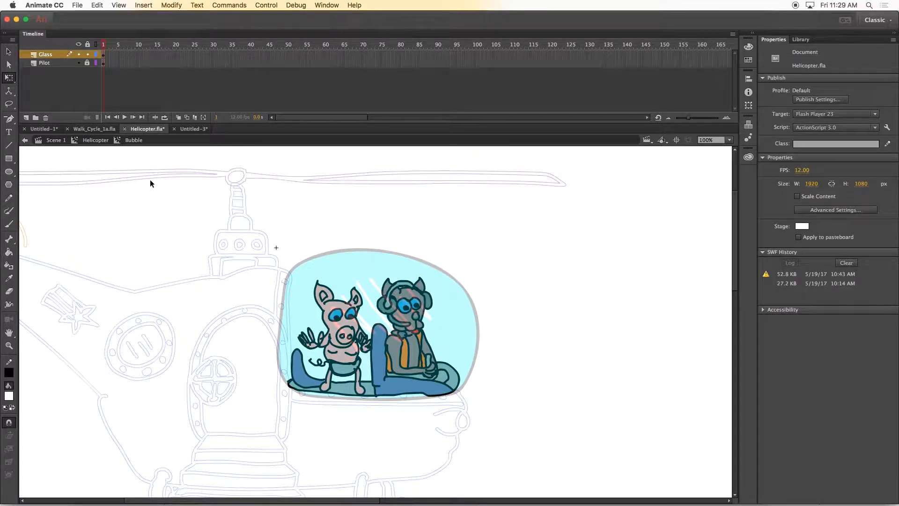
- Return to the Helicopter symbol and show both rotor layers in full colour, keeping the Body layer as outlines
{"action": "left_click", "coordinate": [96, 141]}
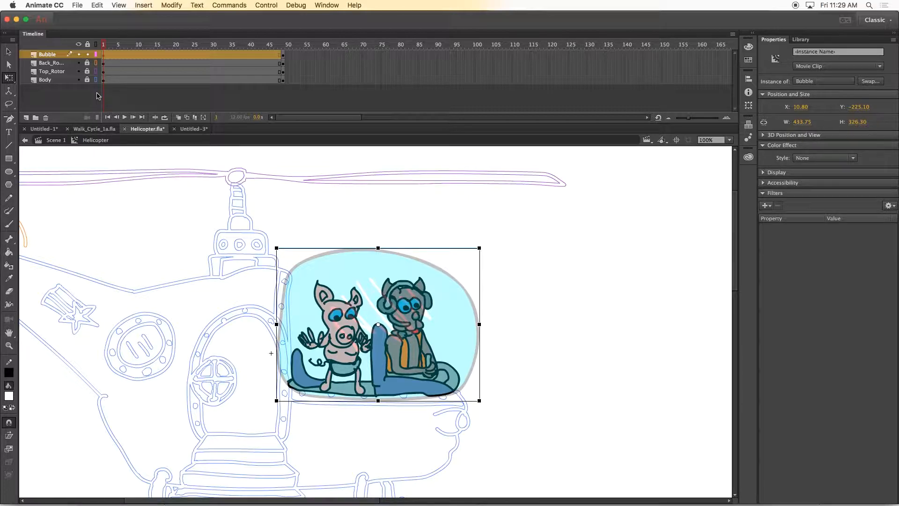
{"action": "right_click", "coordinate": [94, 62]}
{"action": "left_click", "coordinate": [93, 80]}
{"action": "left_click_drag", "start_coordinate": [95, 63], "coordinate": [96, 80]}
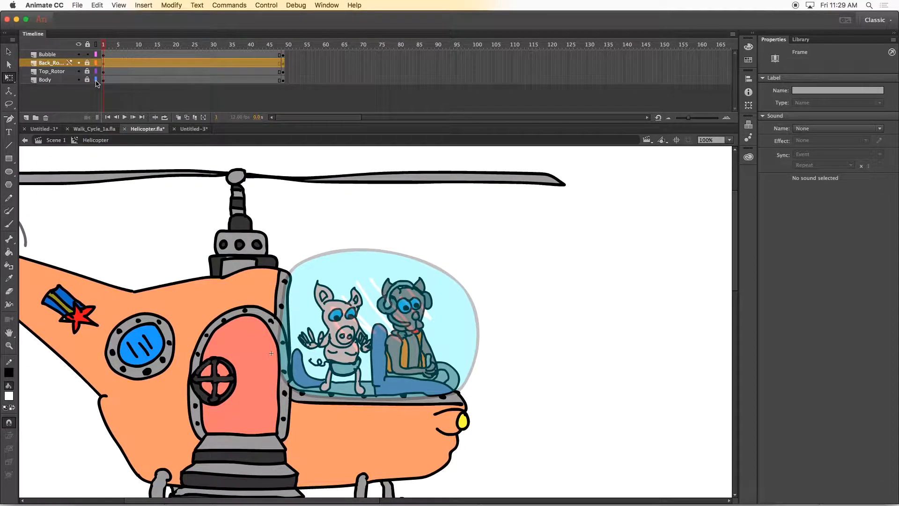
{"action": "left_click", "coordinate": [96, 79]}
{"action": "key", "text": "super+minus"}
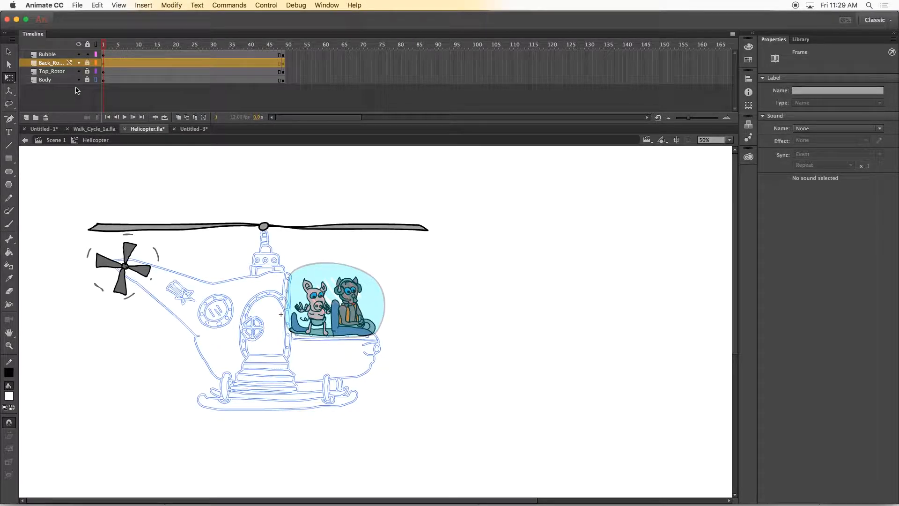
- Lock the Bubble layer and unlock the Top_Rotor layer for editing
{"action": "left_click", "coordinate": [72, 73]}
{"action": "left_click", "coordinate": [87, 54]}
{"action": "left_click", "coordinate": [87, 72]}
{"action": "left_click", "coordinate": [119, 88]}
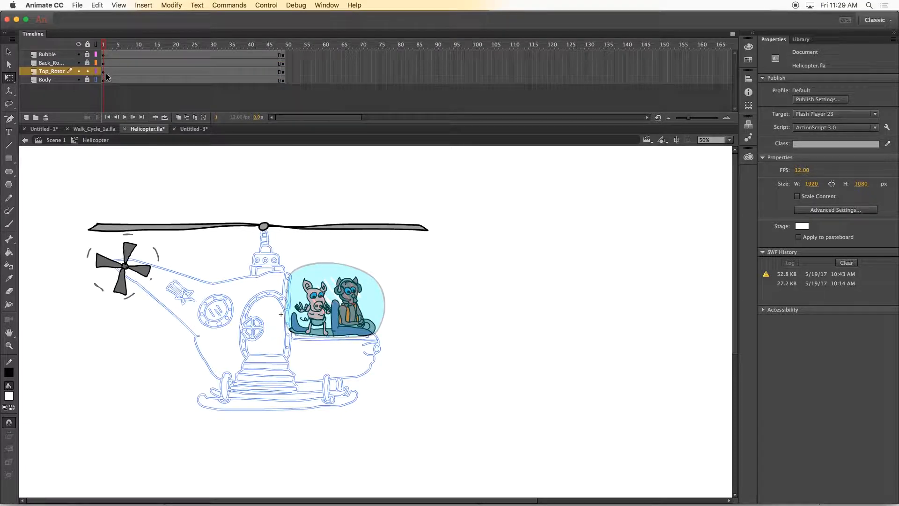
- Apply an Alpha colour effect of 43% to the top rotor instance at frame 1
{"action": "left_click", "coordinate": [103, 71]}
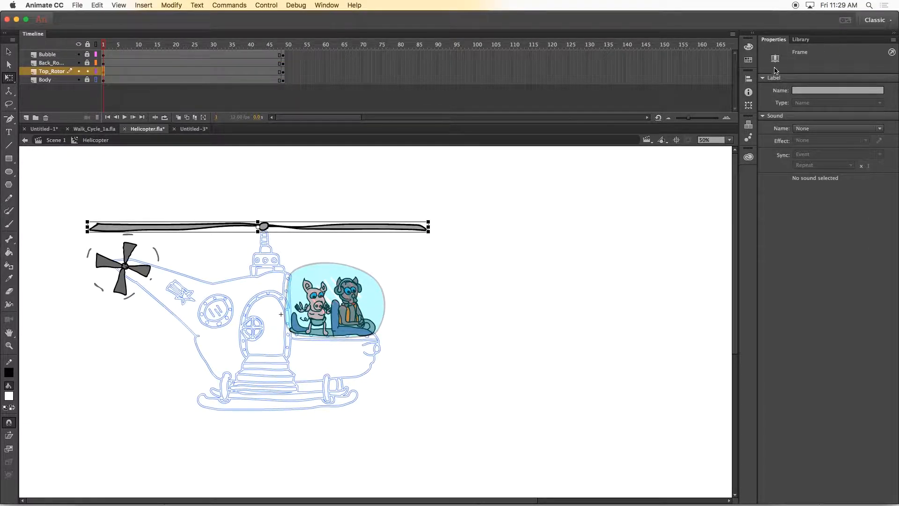
{"action": "left_click", "coordinate": [387, 228]}
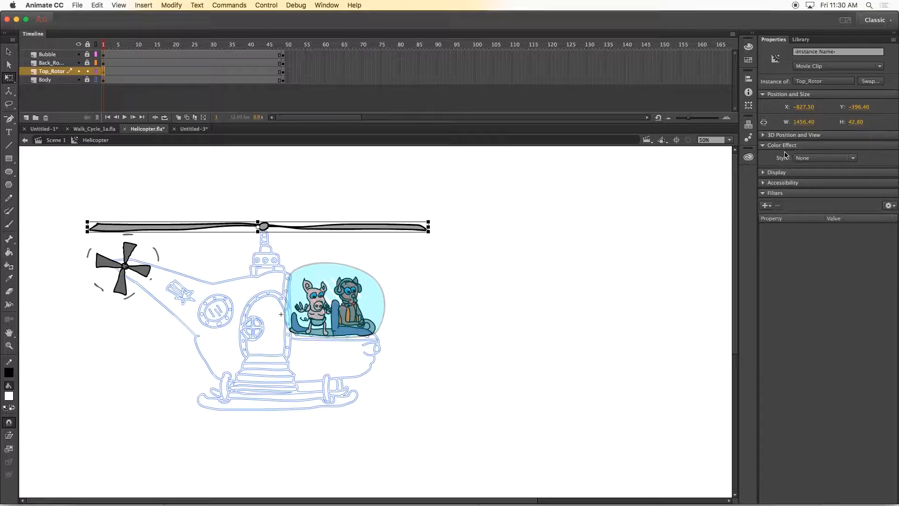
{"action": "left_click", "coordinate": [838, 158]}
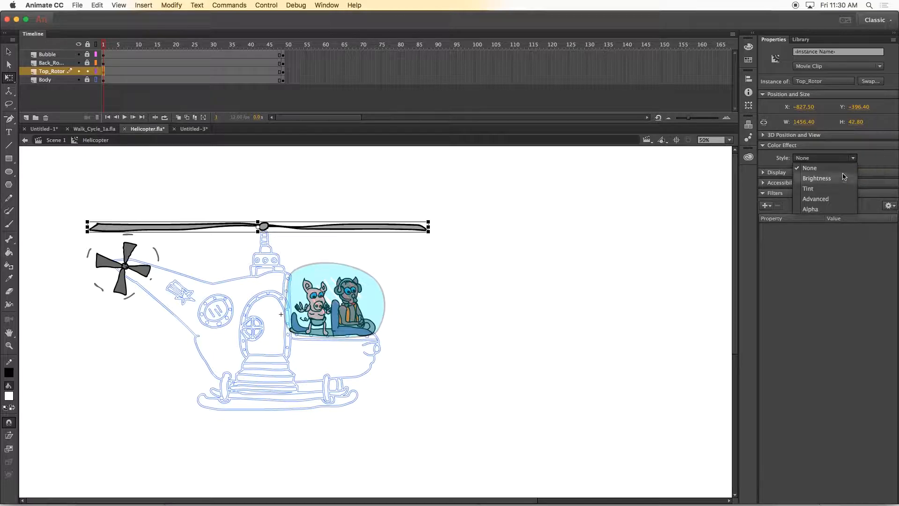
{"action": "left_click", "coordinate": [810, 210]}
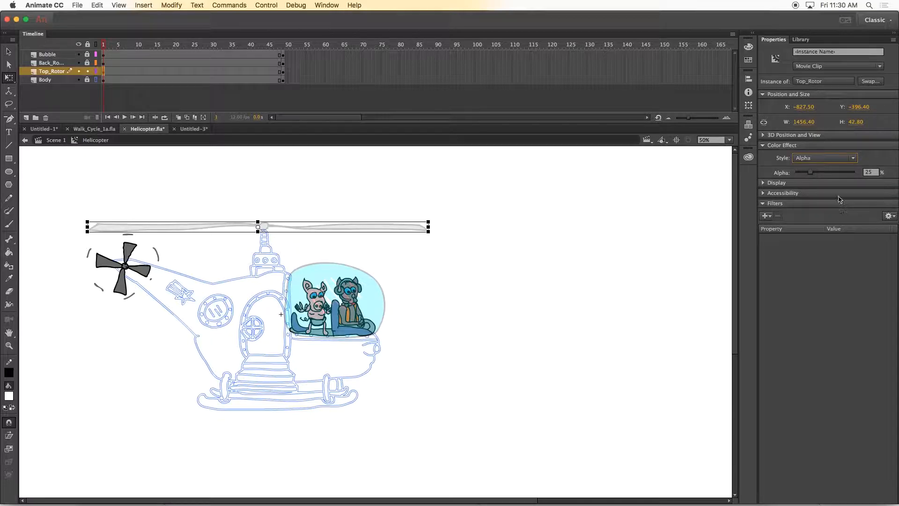
{"action": "left_click", "coordinate": [817, 173]}
{"action": "left_click_drag", "start_coordinate": [817, 174], "coordinate": [821, 174]}
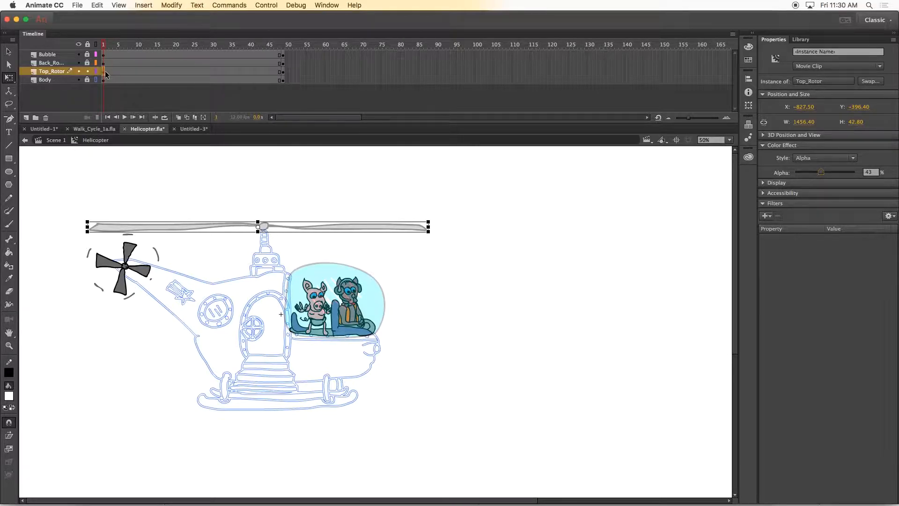
- Apply the Alpha colour effect at 43% to the top rotor instance in the keyframe at frame 49
{"action": "left_click", "coordinate": [282, 73]}
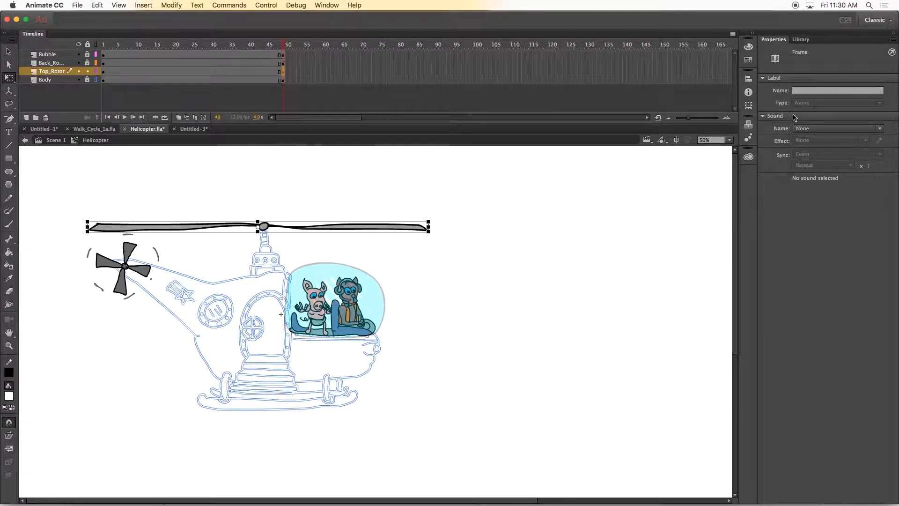
{"action": "left_click", "coordinate": [370, 229]}
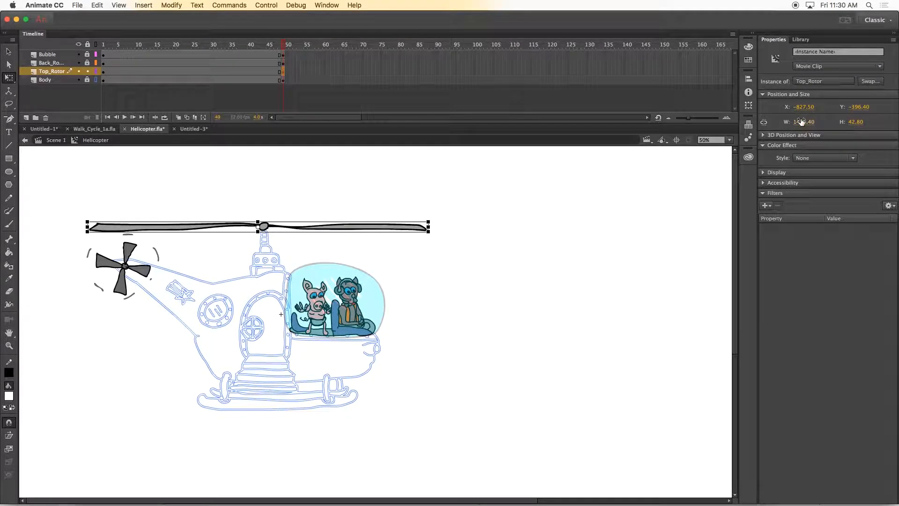
{"action": "left_click", "coordinate": [815, 158]}
{"action": "left_click", "coordinate": [819, 208]}
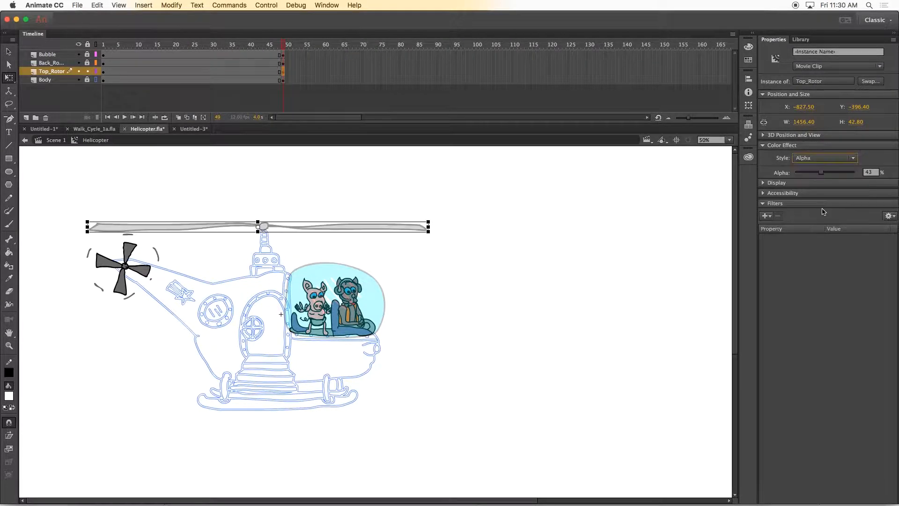
- Return to frame 1, lock the Top_Rotor layer and unlock the Back_Rotor layer for editing
{"action": "left_click", "coordinate": [362, 195]}
{"action": "left_click_drag", "start_coordinate": [283, 44], "coordinate": [91, 75]}
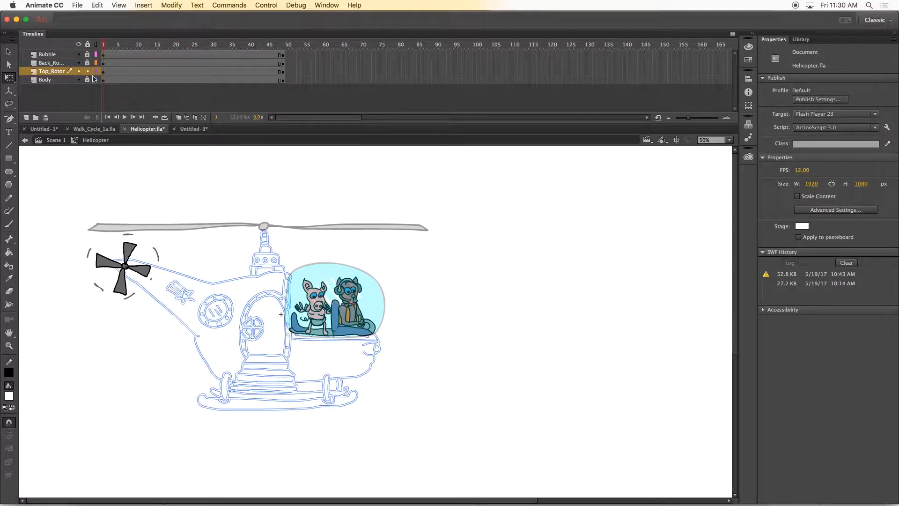
{"action": "left_click", "coordinate": [88, 71]}
{"action": "left_click", "coordinate": [97, 64]}
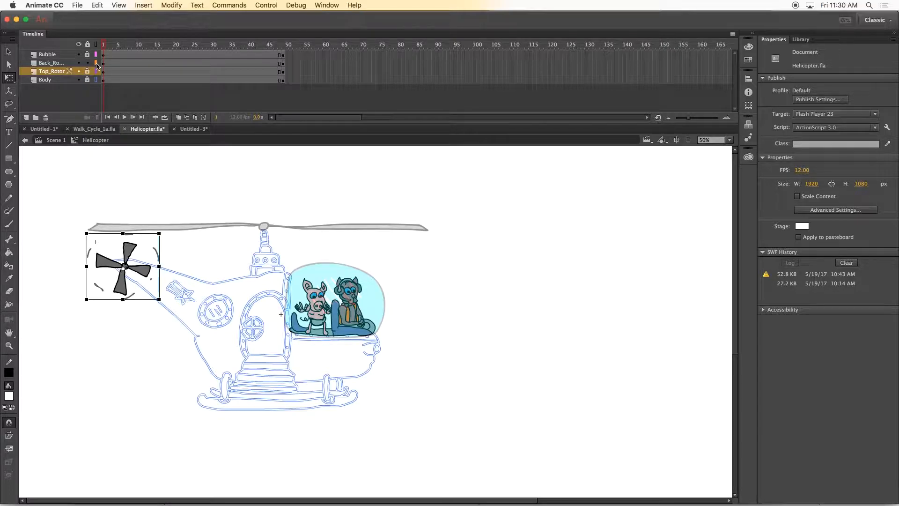
- Apply an Alpha colour effect of 43% to the back rotor instance at frame 1
{"action": "left_click", "coordinate": [105, 63]}
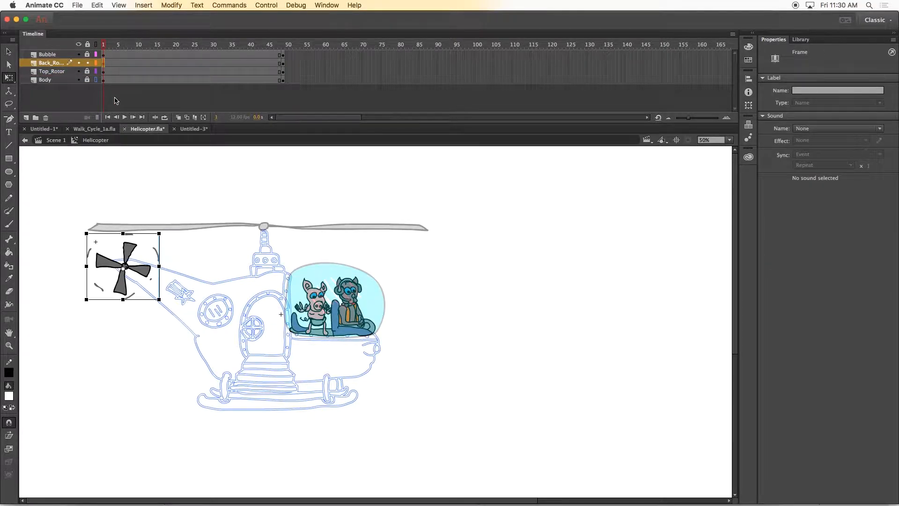
{"action": "left_click", "coordinate": [120, 180]}
{"action": "left_click", "coordinate": [128, 248]}
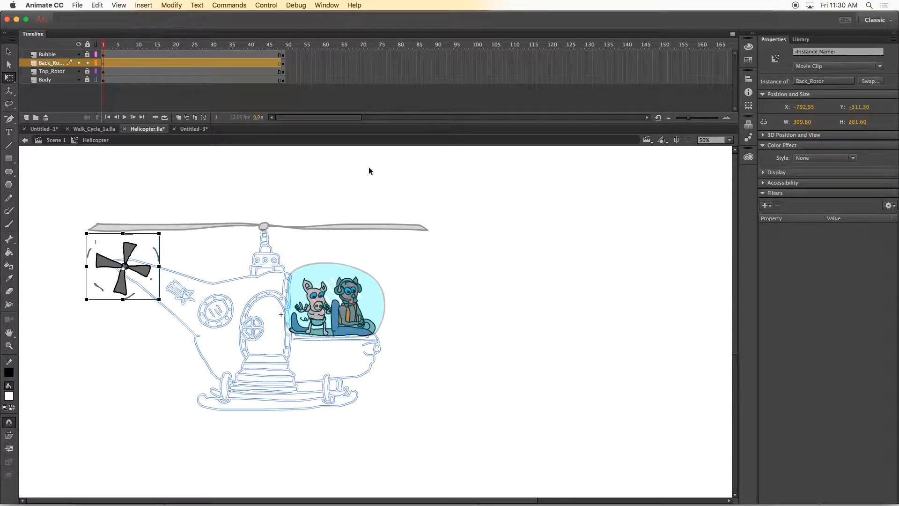
{"action": "left_click", "coordinate": [824, 157]}
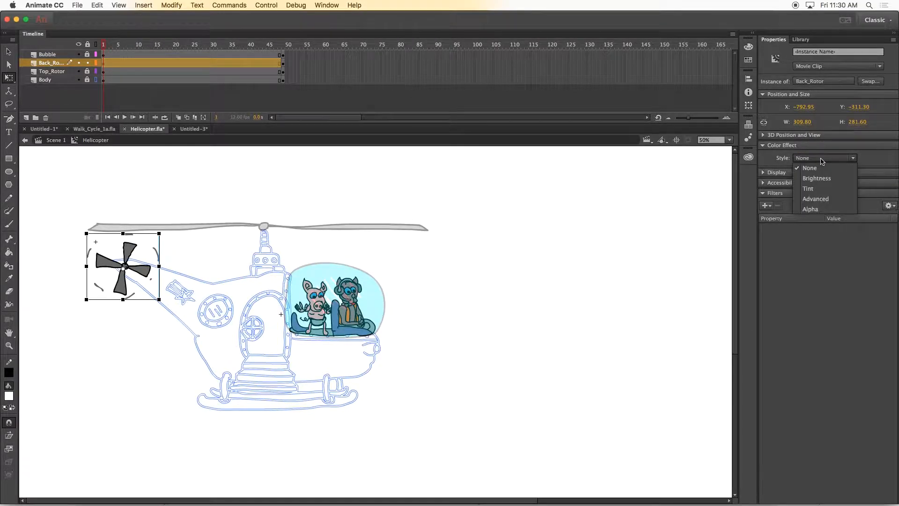
{"action": "left_click", "coordinate": [823, 209]}
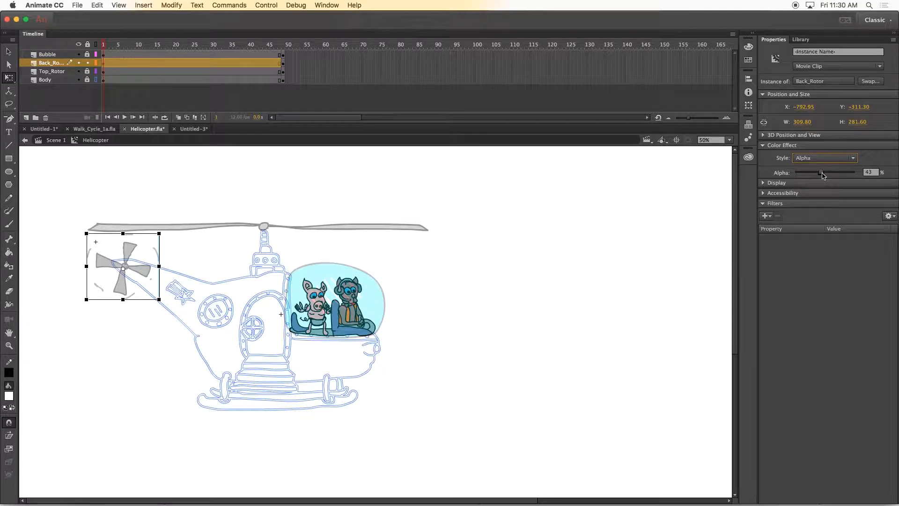
- Apply the Alpha colour effect at 43% to the back rotor instance in the keyframe at frame 49
{"action": "left_click", "coordinate": [283, 63]}
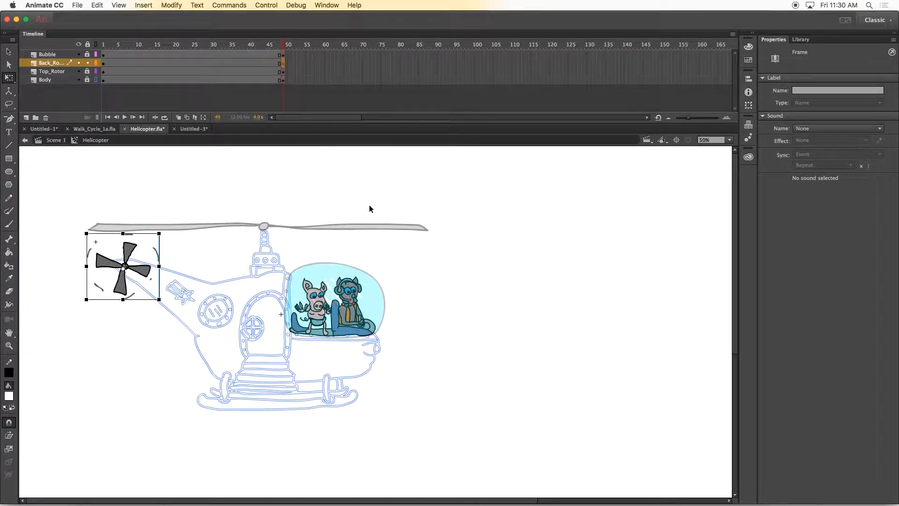
{"action": "left_click", "coordinate": [115, 265]}
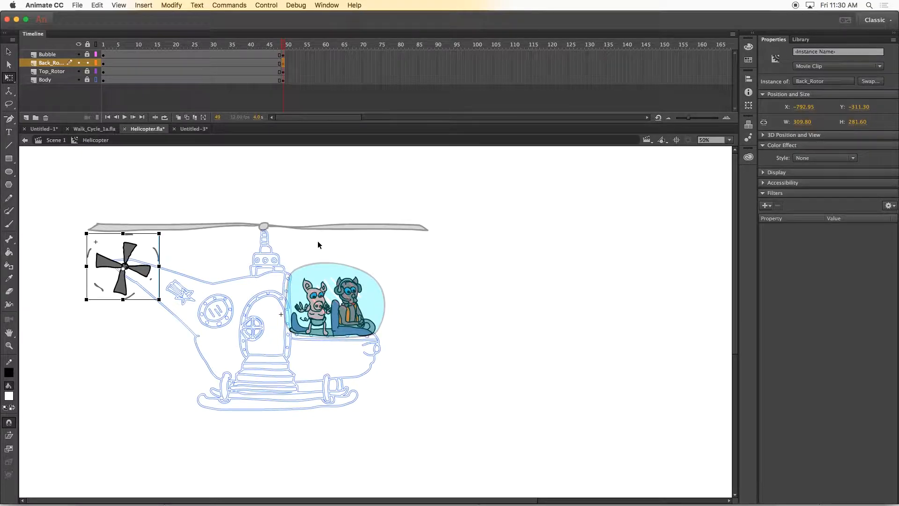
{"action": "left_click", "coordinate": [811, 158]}
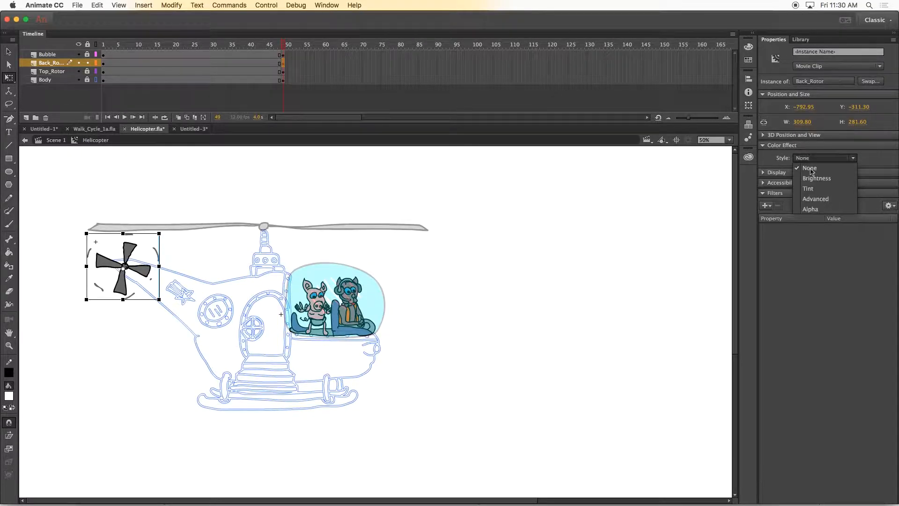
{"action": "left_click", "coordinate": [814, 210]}
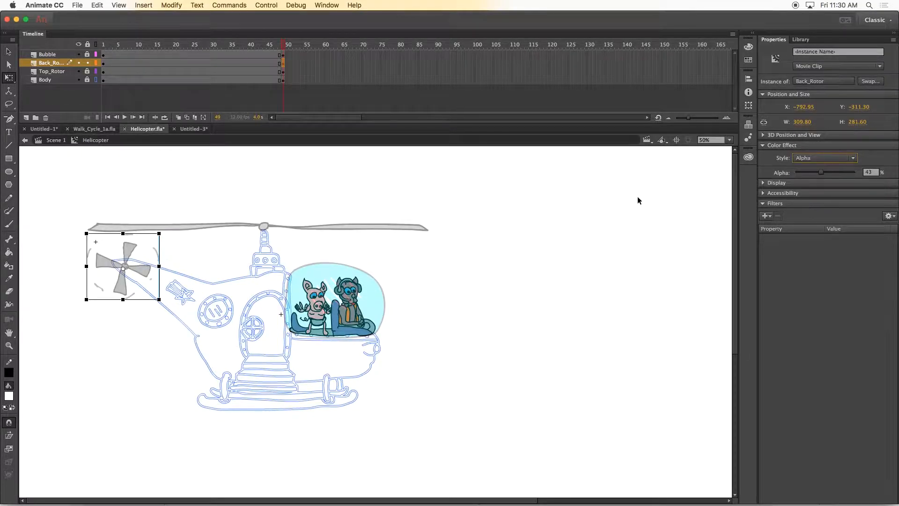
{"action": "left_click", "coordinate": [253, 187]}
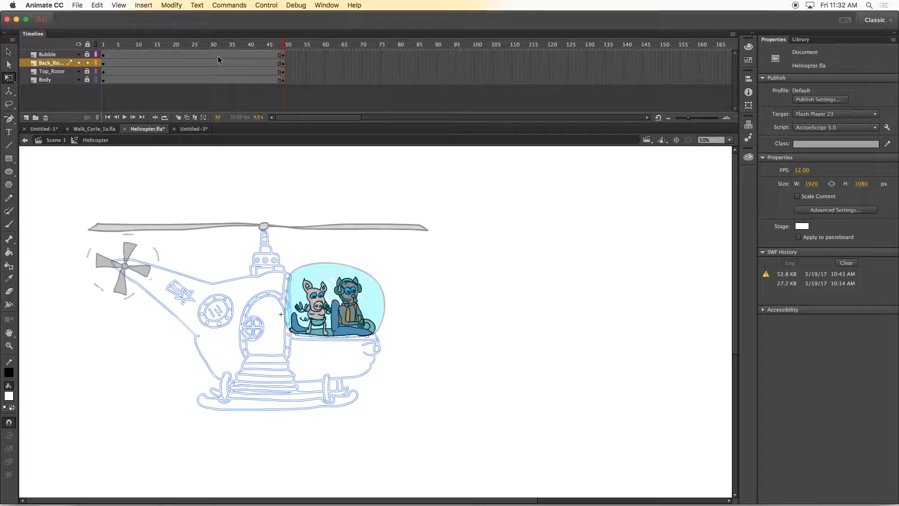
- Return to Scene 1 and show the BG layer in full colour instead of outlines
{"action": "left_click", "coordinate": [53, 141]}
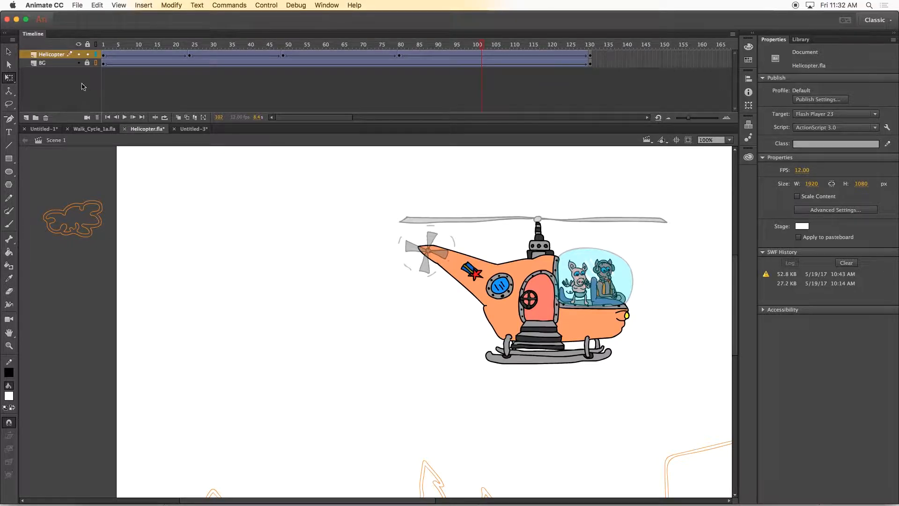
{"action": "left_click", "coordinate": [95, 63]}
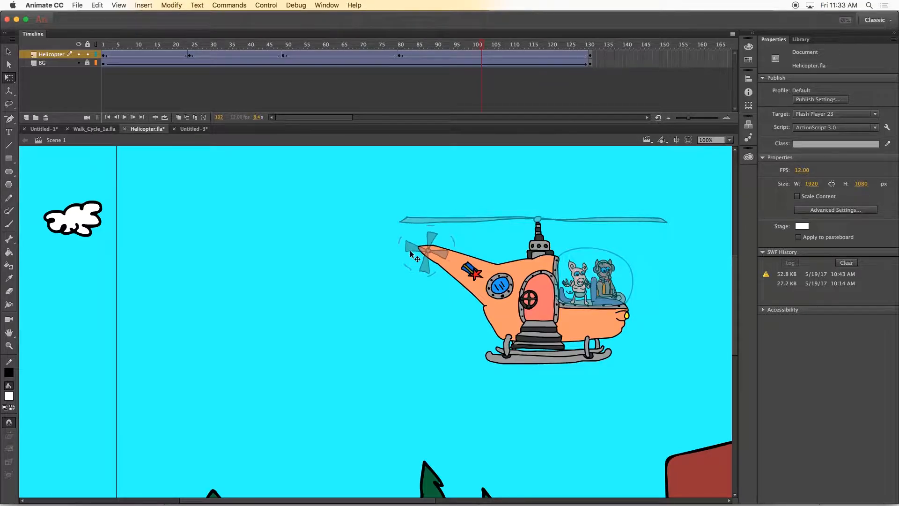
- Test the movie to check the see-through rotors and bubble against the scrolling backdrop, and close the preview
{"action": "key", "text": "super+minus"}
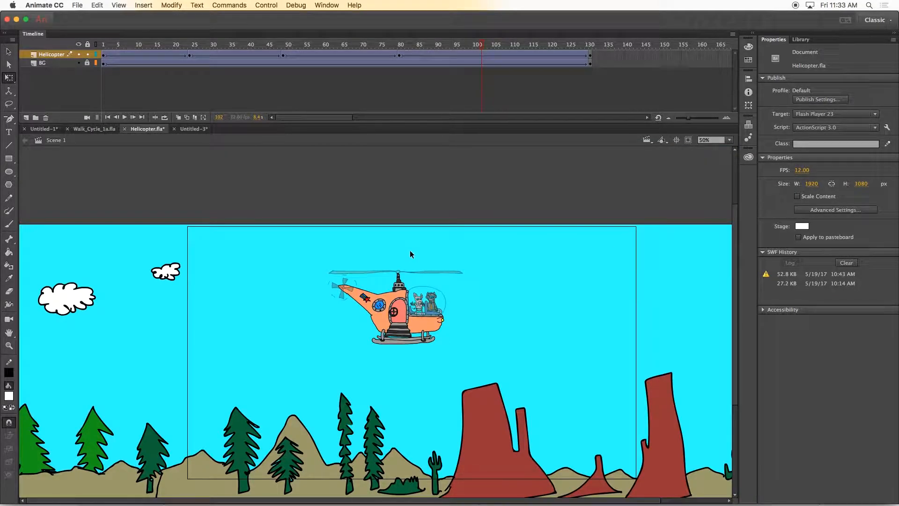
{"action": "key", "text": "super+Return"}
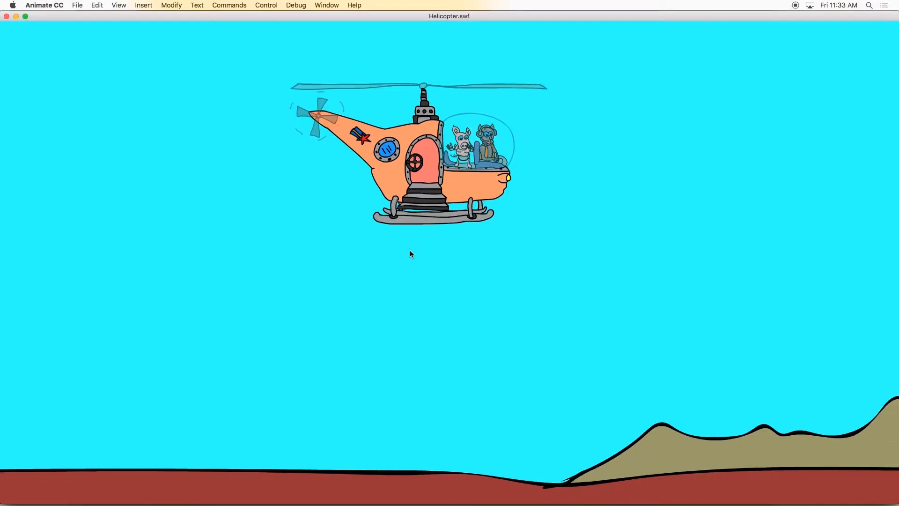
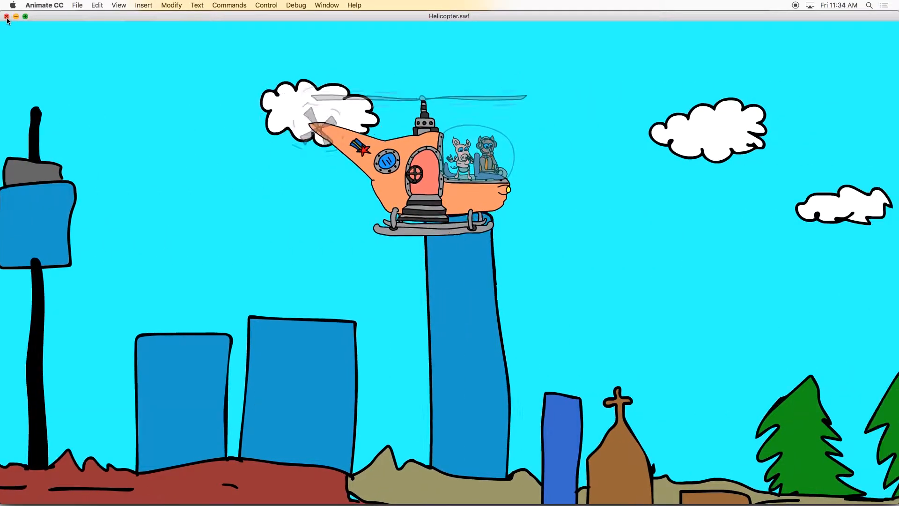
{"action": "left_click", "coordinate": [7, 17]}
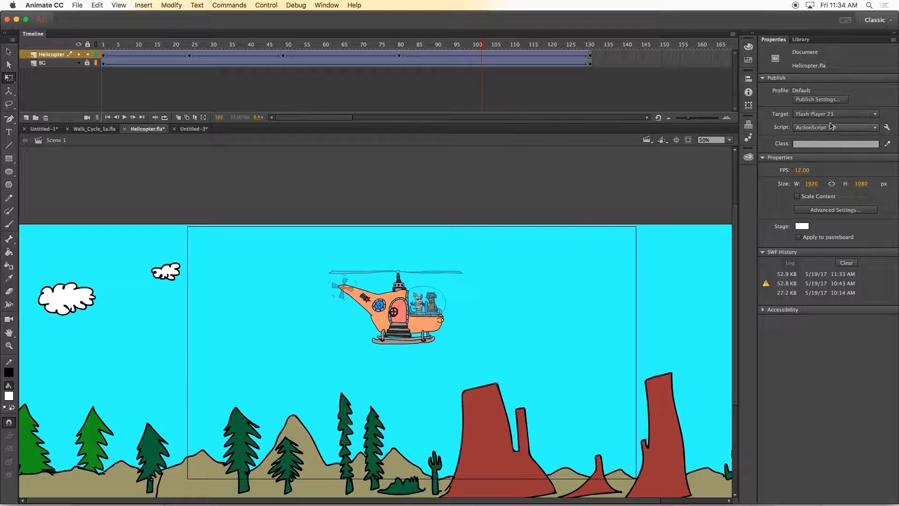
- Open the Helicopter symbol for editing in place and show its Body layer in full colour
{"action": "double_click", "coordinate": [393, 315]}
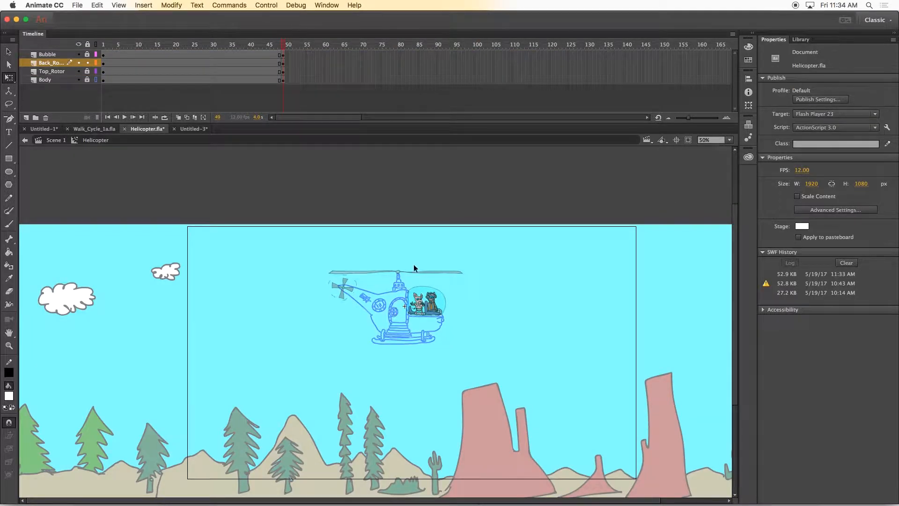
{"action": "right_click", "coordinate": [97, 82]}
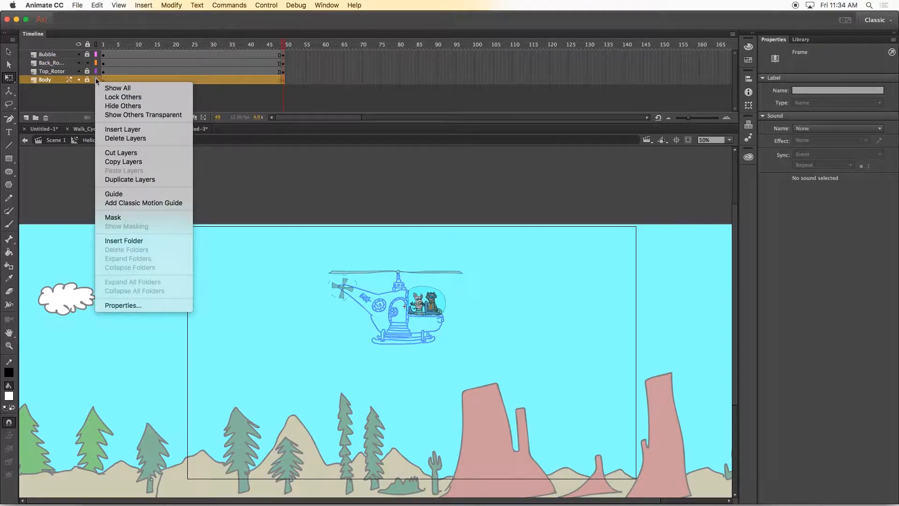
{"action": "left_click", "coordinate": [97, 80]}
{"action": "left_click", "coordinate": [95, 80]}
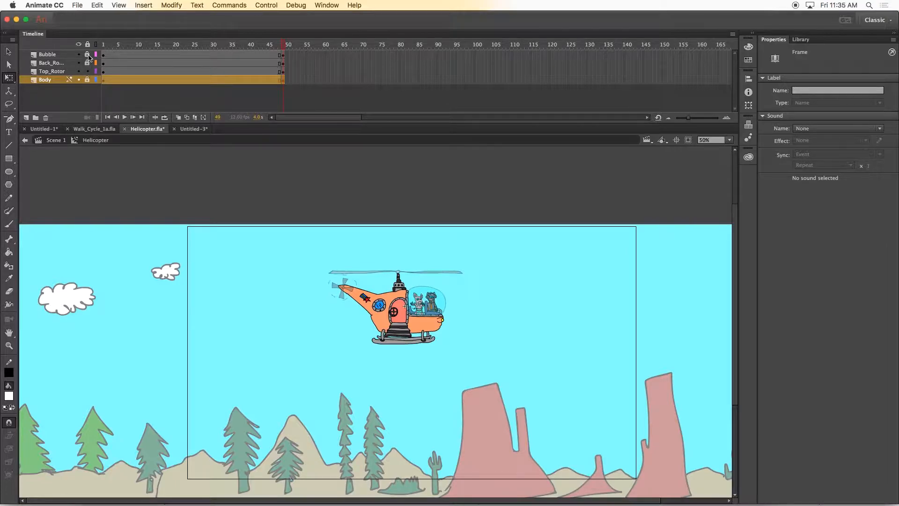
- Lock both rotor layers and unlock the Body layer for editing
{"action": "right_click", "coordinate": [87, 55]}
{"action": "left_click", "coordinate": [69, 78]}
{"action": "left_click", "coordinate": [88, 80]}
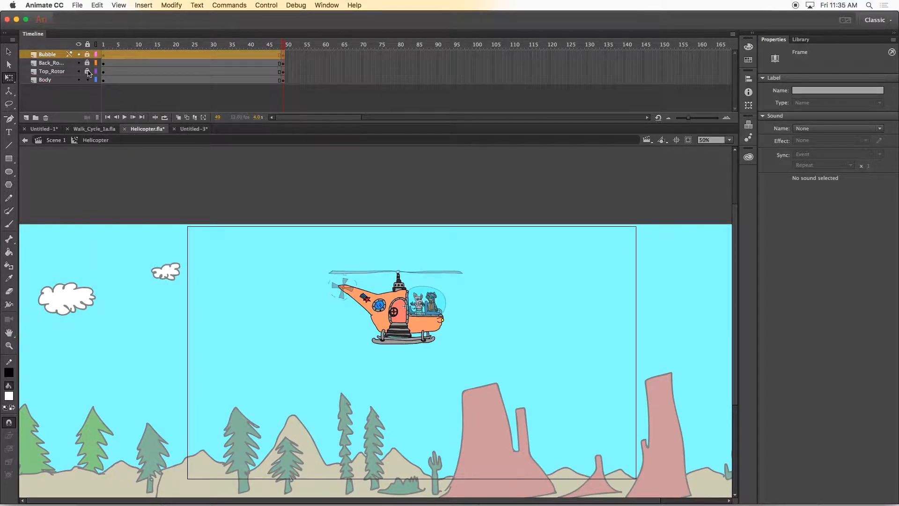
{"action": "left_click", "coordinate": [403, 311]}
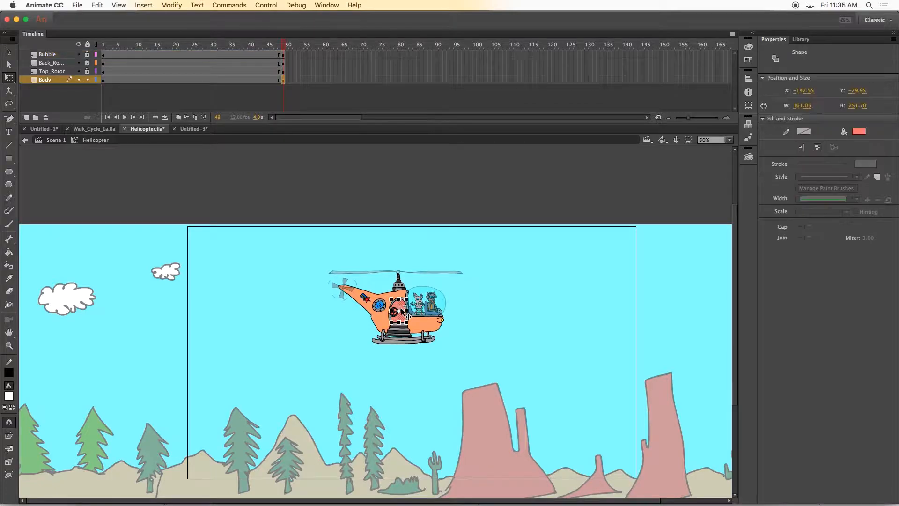
{"action": "left_click", "coordinate": [392, 208]}
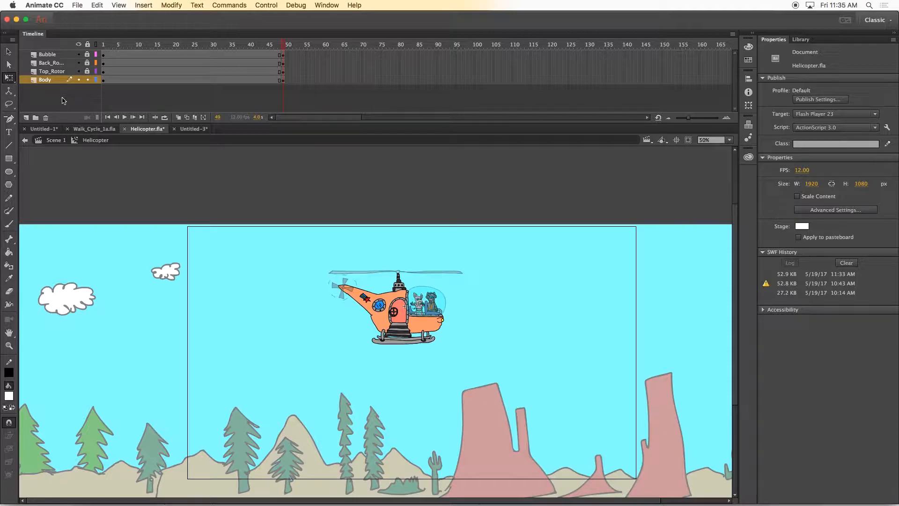
- Lock the Body layer and add a new layer directly above it
{"action": "left_click", "coordinate": [88, 79]}
{"action": "left_click", "coordinate": [26, 118]}
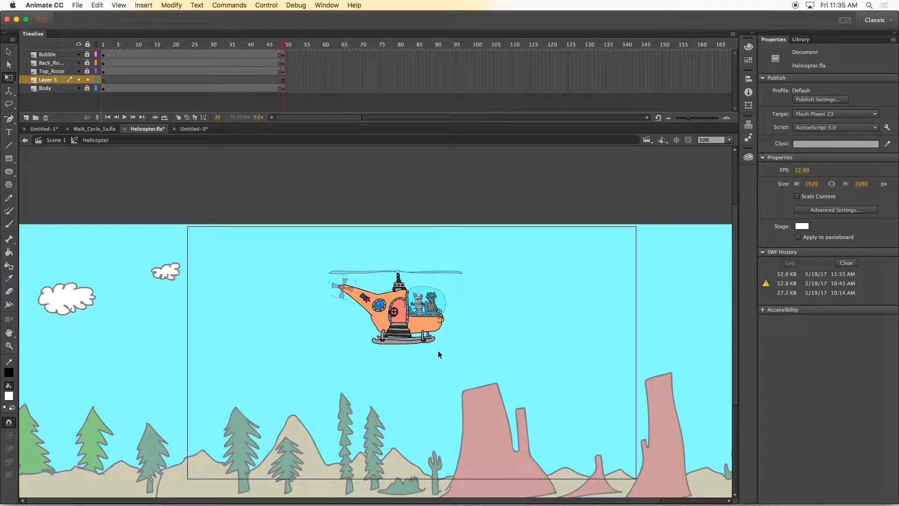
- Set up the Brush tool with a yellow fill for painting close to the helicopter's headlight
{"action": "key", "text": "super+equal"}
{"action": "key", "text": "super+equal"}
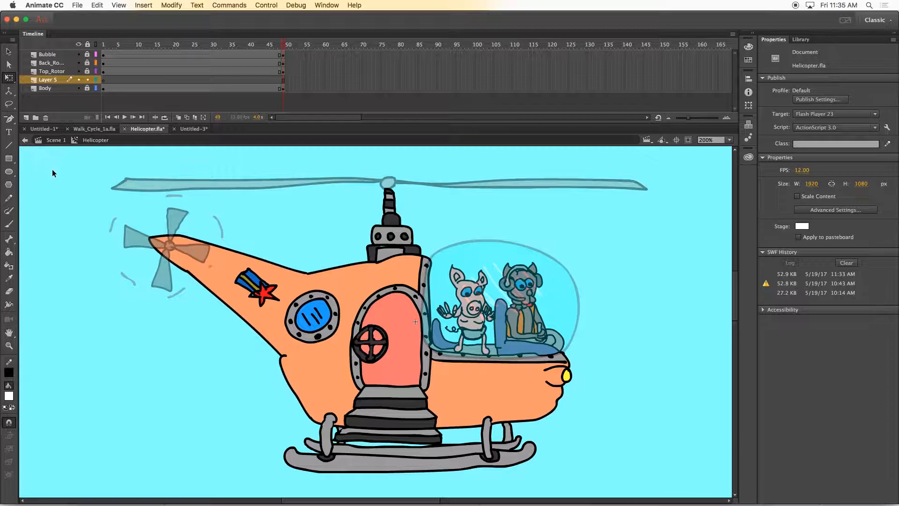
{"action": "left_click", "coordinate": [9, 224]}
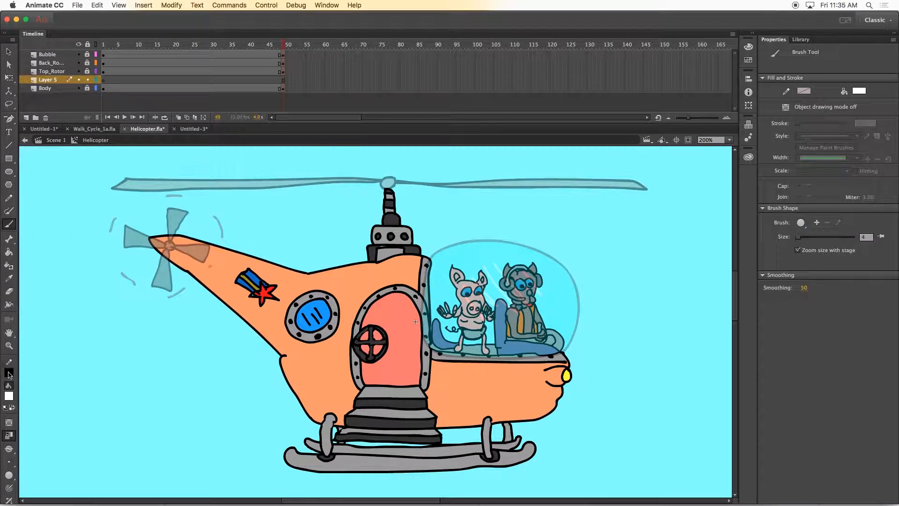
{"action": "left_click", "coordinate": [8, 395]}
{"action": "left_click", "coordinate": [46, 368]}
{"action": "left_click", "coordinate": [9, 396]}
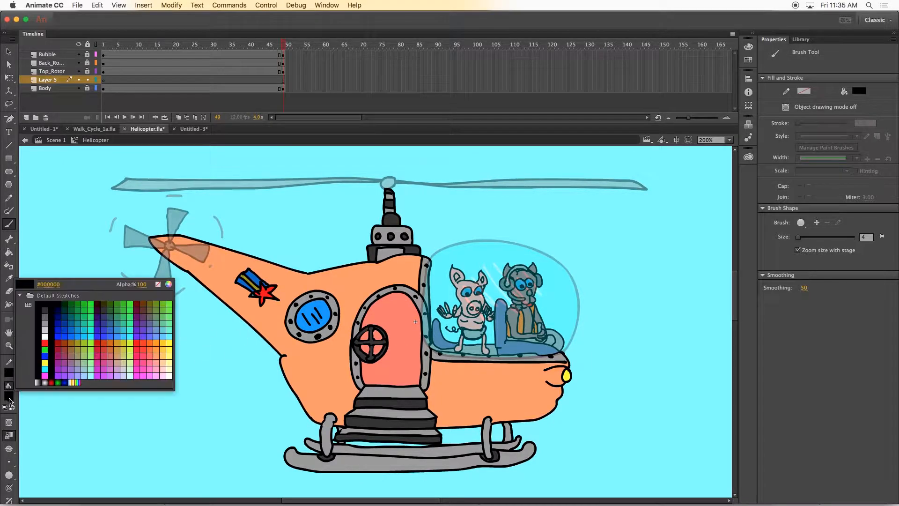
{"action": "left_click", "coordinate": [46, 361]}
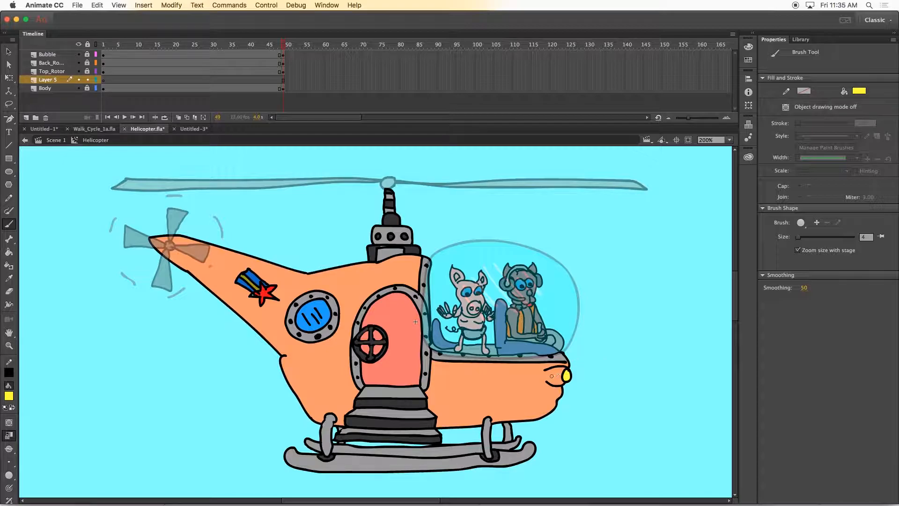
{"action": "left_click_drag", "start_coordinate": [580, 372], "coordinate": [712, 412]}
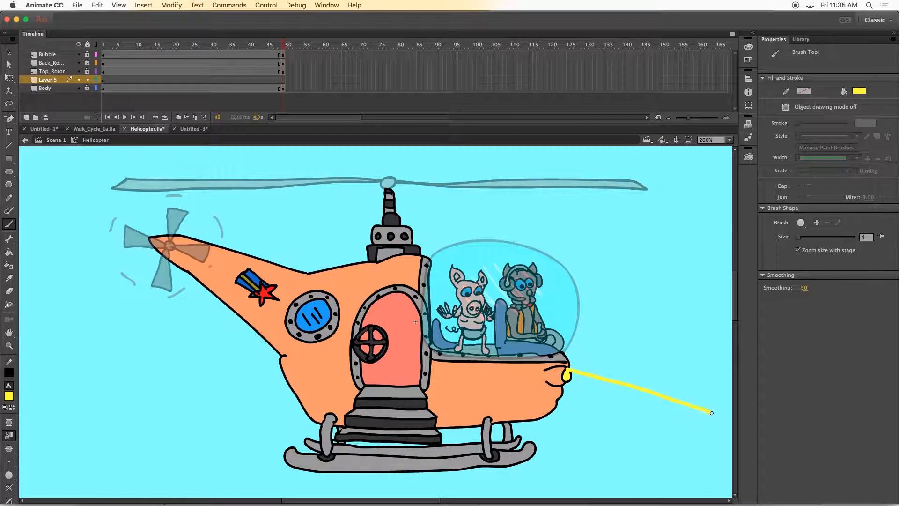
{"action": "left_click_drag", "start_coordinate": [684, 448], "coordinate": [588, 389]}
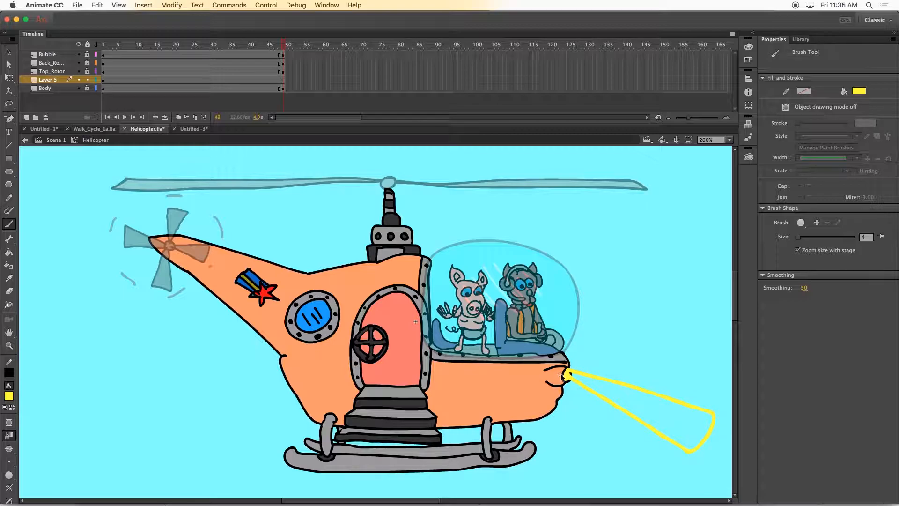
{"action": "key", "text": "super+minus"}
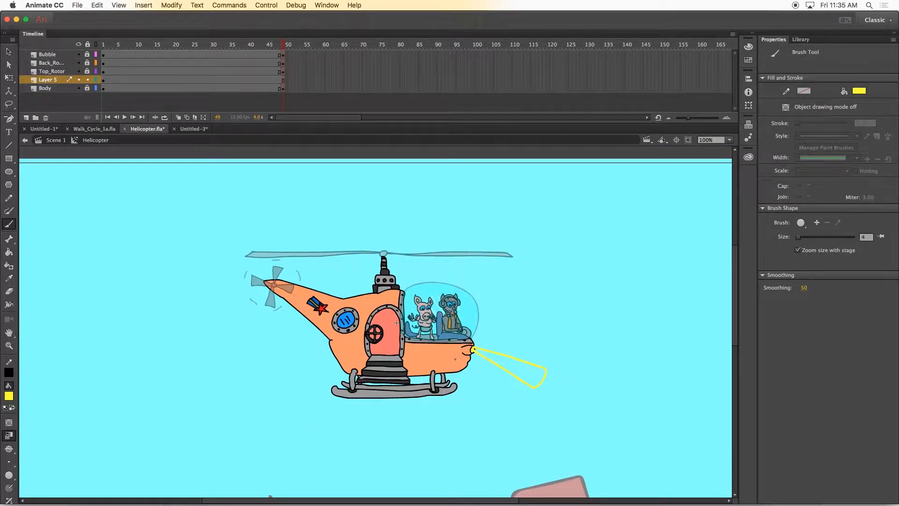
{"action": "key", "text": "super+z"}
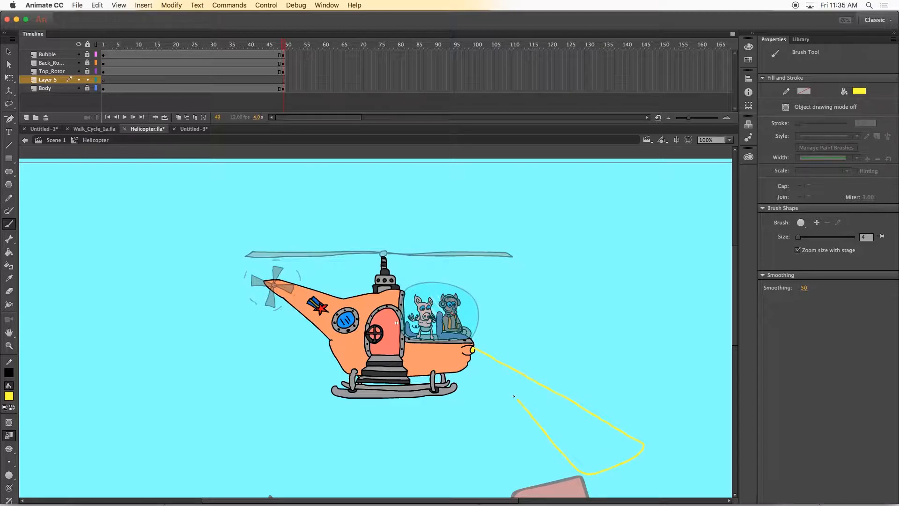
- Paint a long, widening headlight beam outline from the helicopter's nose down toward the ground and fill it with yellow
{"action": "left_click_drag", "start_coordinate": [473, 349], "coordinate": [473, 350]}
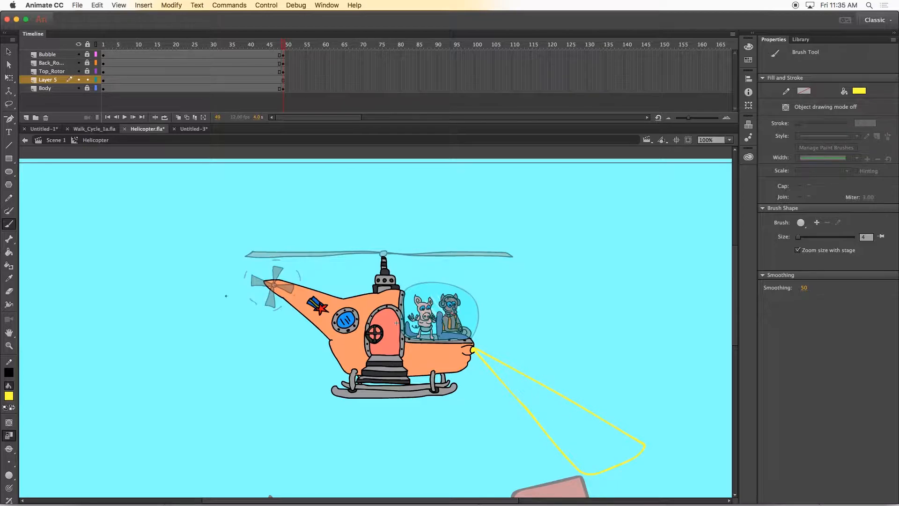
{"action": "left_click", "coordinate": [8, 251]}
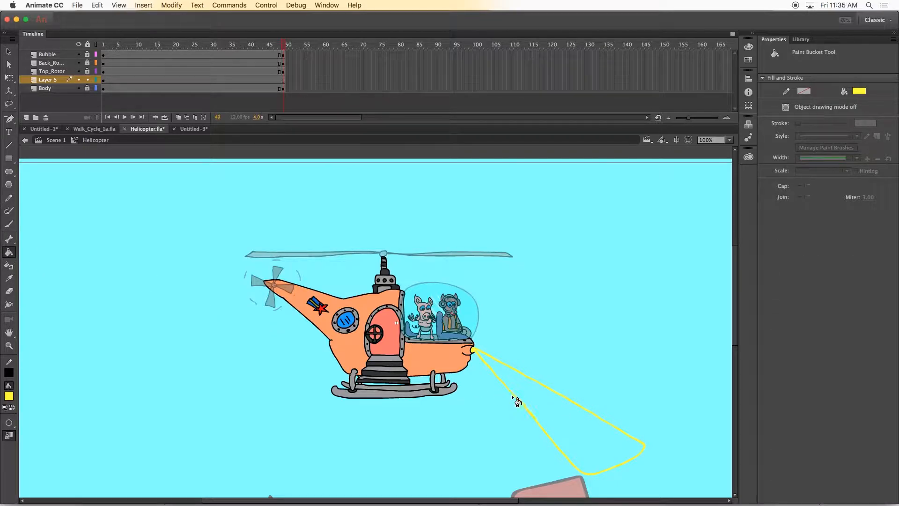
{"action": "left_click", "coordinate": [530, 399]}
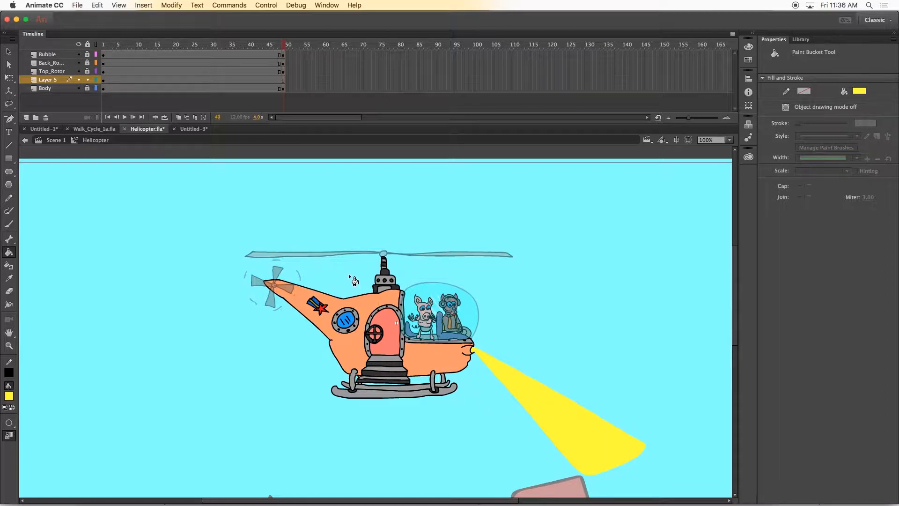
- Rename the new layer holding the yellow headlight beam to "Light"
{"action": "left_click", "coordinate": [54, 80]}
{"action": "double_click", "coordinate": [53, 80]}
{"action": "type", "text": "Light"}
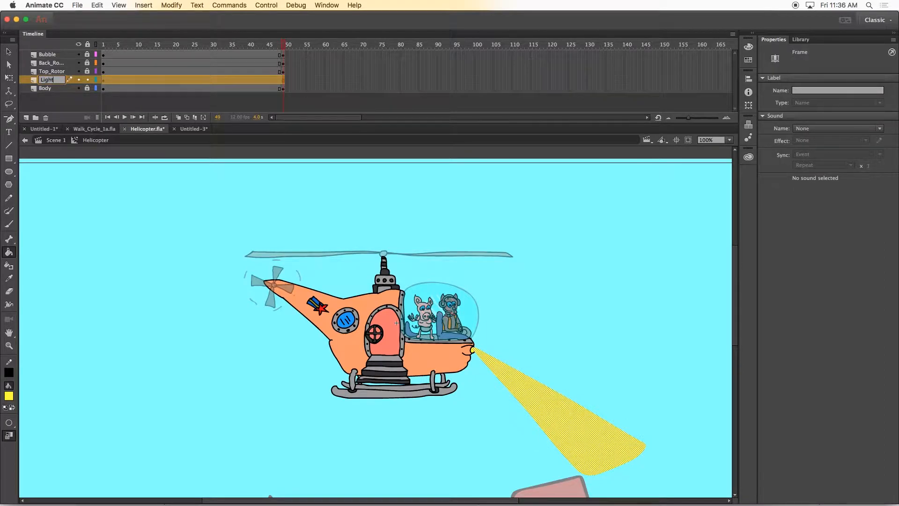
{"action": "key", "text": "Return"}
{"action": "left_click", "coordinate": [91, 105]}
- Convert the beam on the Light layer's first frame into a Movie Clip symbol named "light" and look it up in the library
{"action": "left_click", "coordinate": [105, 81]}
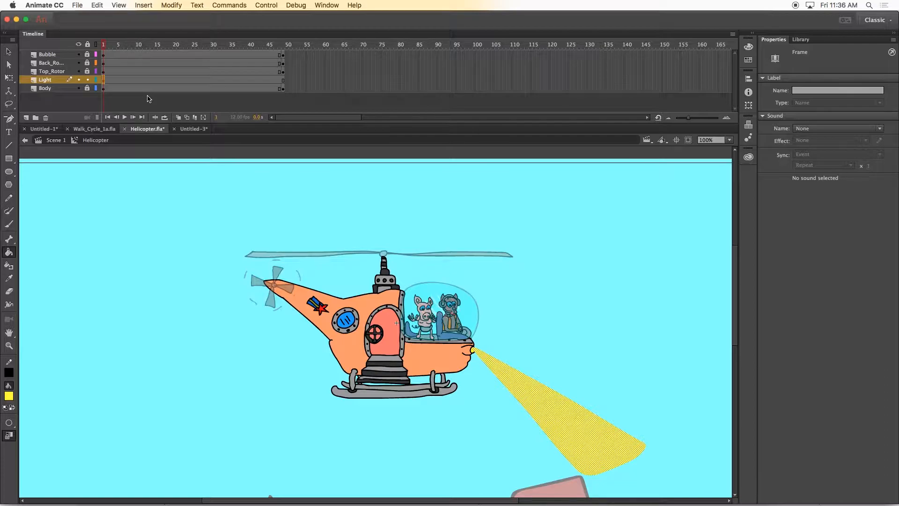
{"action": "left_click", "coordinate": [169, 4]}
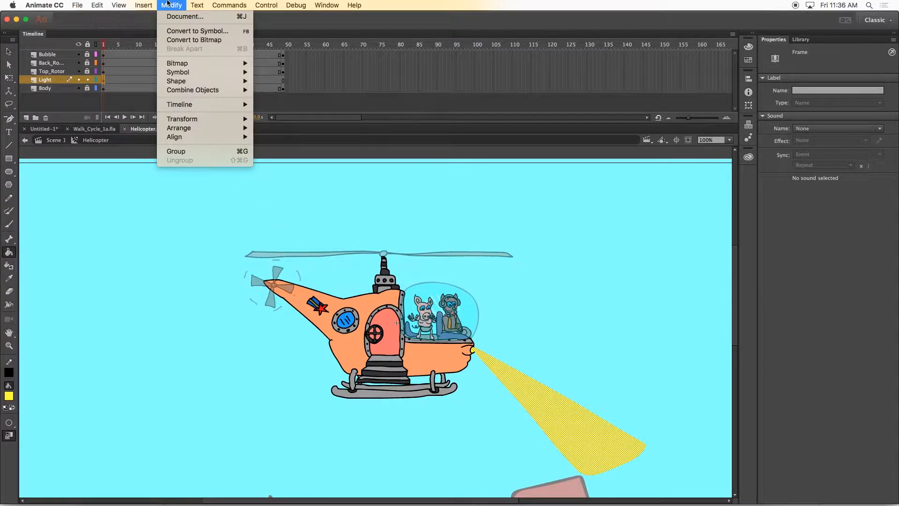
{"action": "left_click", "coordinate": [180, 31]}
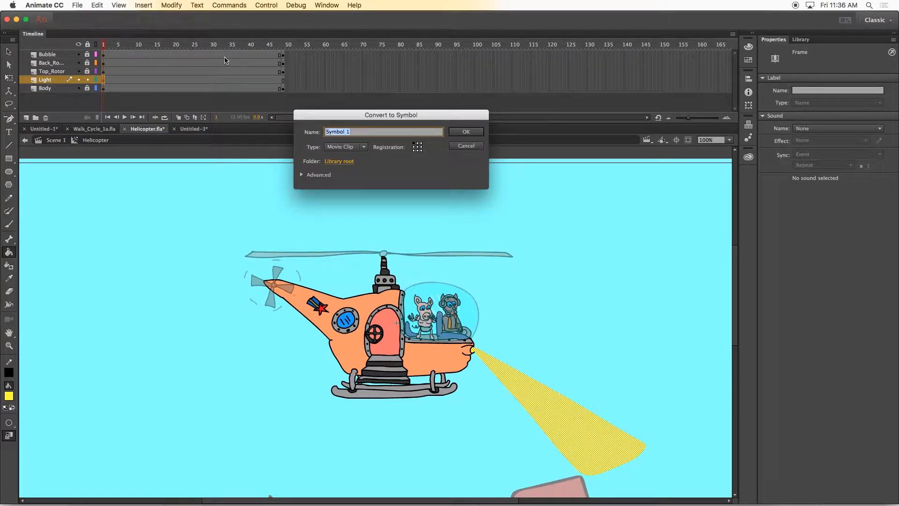
{"action": "type", "text": "light"}
{"action": "key", "text": "Return"}
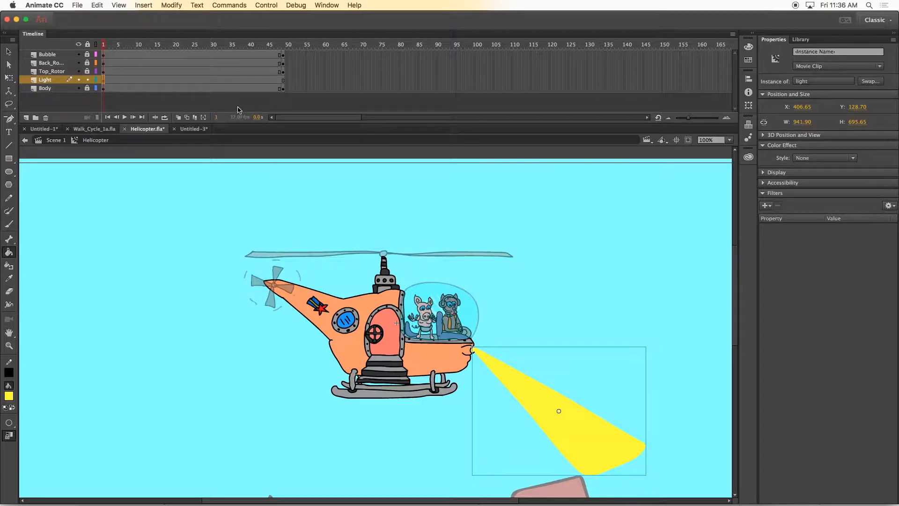
{"action": "left_click", "coordinate": [800, 39]}
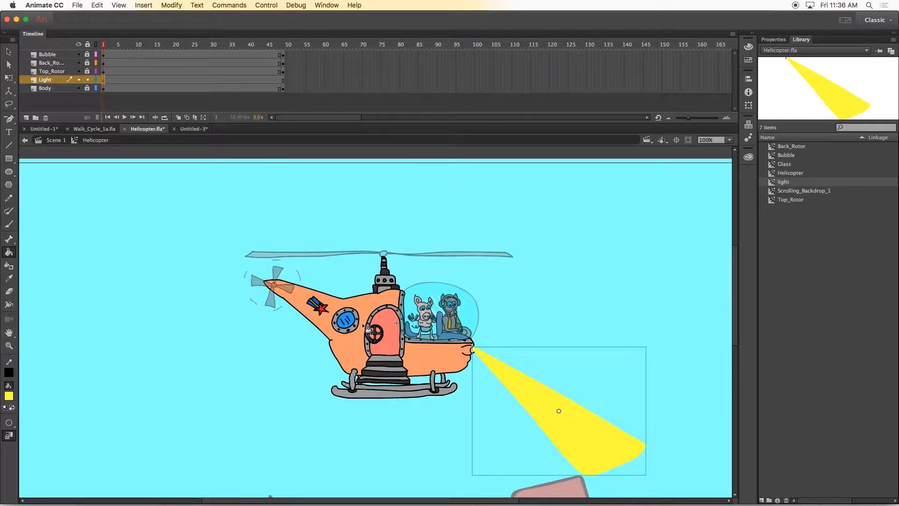
- Apply an Alpha color effect of 50% to the light beam instance on frame 1
{"action": "left_click", "coordinate": [113, 96]}
{"action": "left_click", "coordinate": [104, 81]}
{"action": "key", "text": "v"}
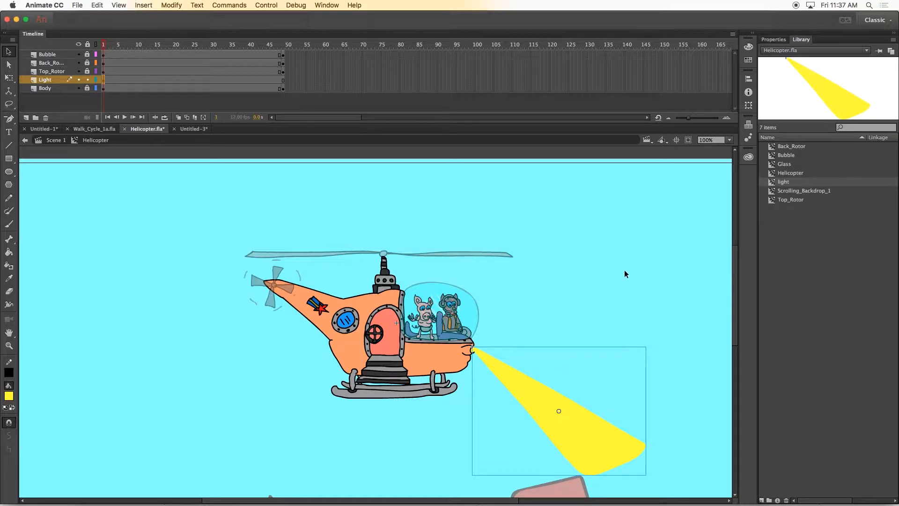
{"action": "left_click", "coordinate": [774, 40]}
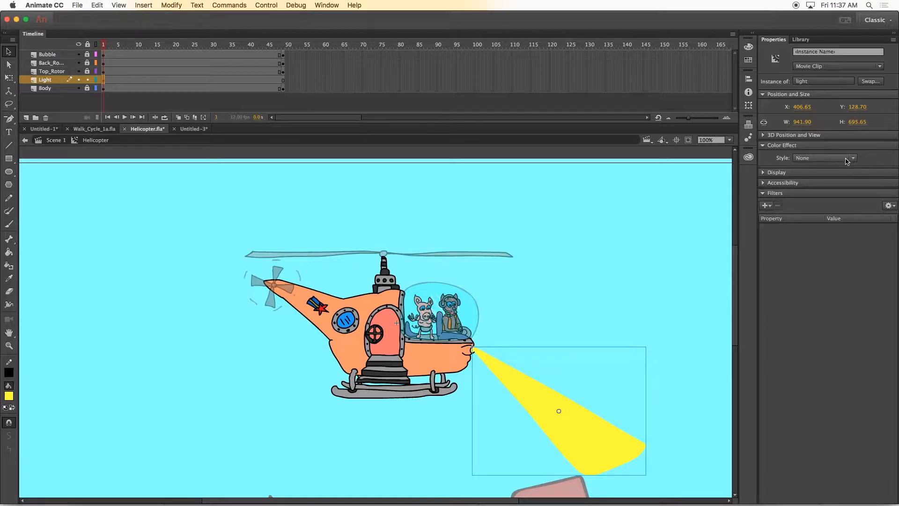
{"action": "left_click", "coordinate": [853, 158]}
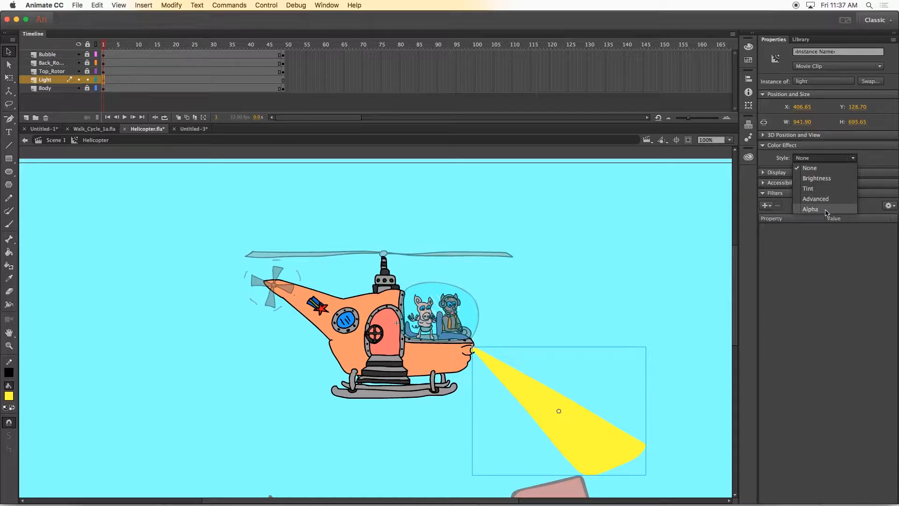
{"action": "left_click", "coordinate": [826, 211]}
{"action": "left_click_drag", "start_coordinate": [823, 173], "coordinate": [825, 174]}
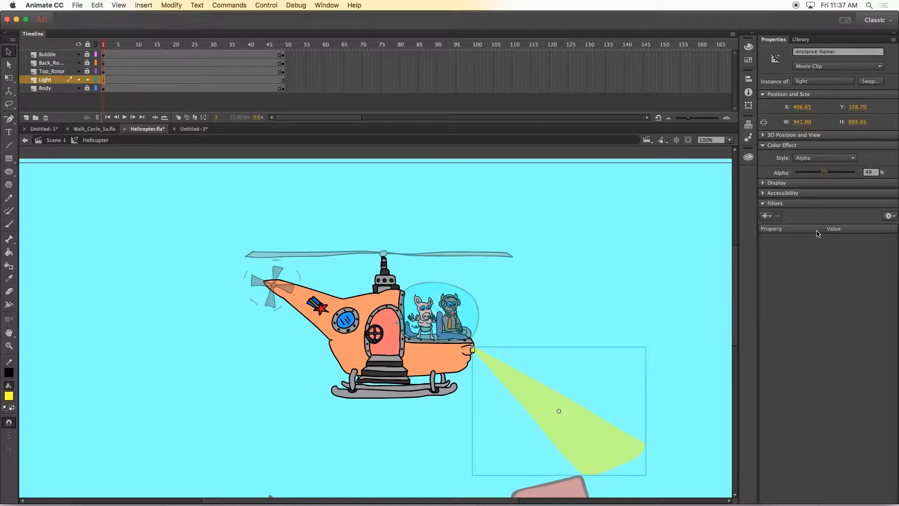
{"action": "left_click", "coordinate": [874, 172]}
{"action": "type", "text": "50"}
{"action": "left_click", "coordinate": [813, 288]}
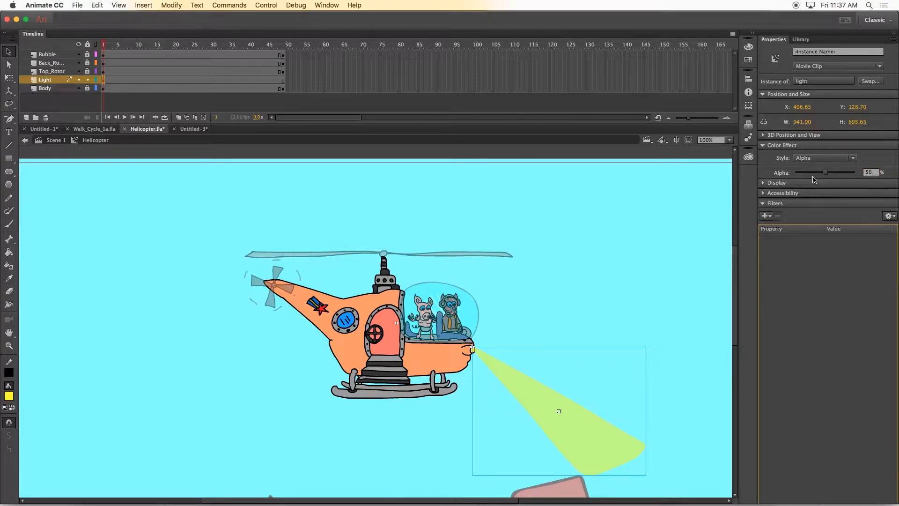
- Add a Glow filter to the light beam with 174% strength and 46 px blur in X and Y
{"action": "left_click", "coordinate": [765, 217]}
{"action": "left_click", "coordinate": [801, 215]}
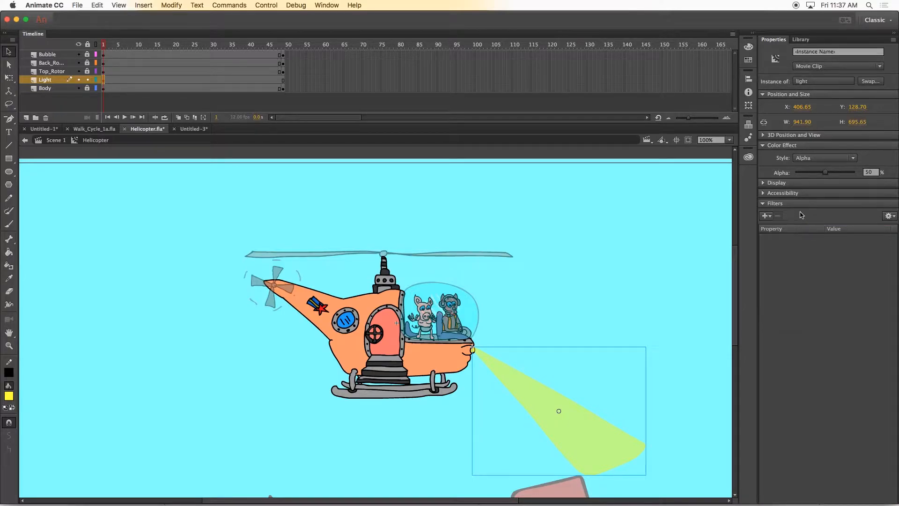
{"action": "left_click", "coordinate": [766, 217]}
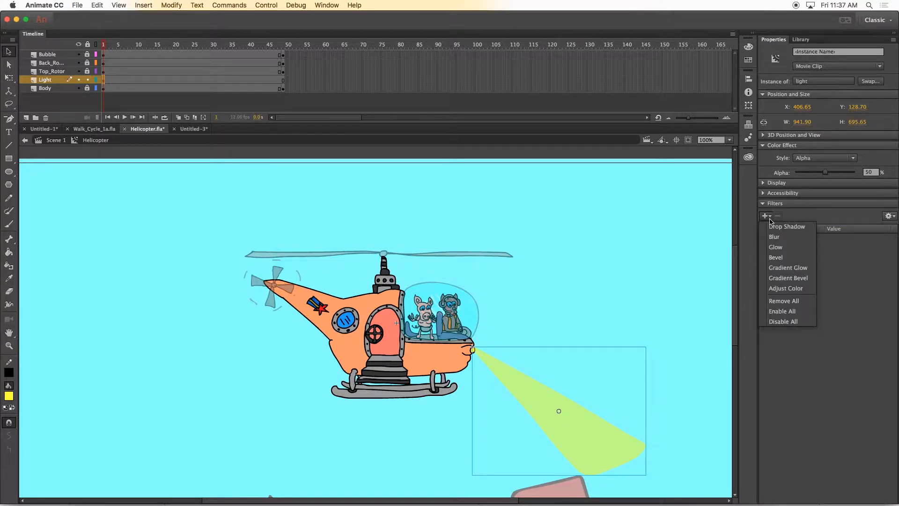
{"action": "left_click", "coordinate": [789, 248]}
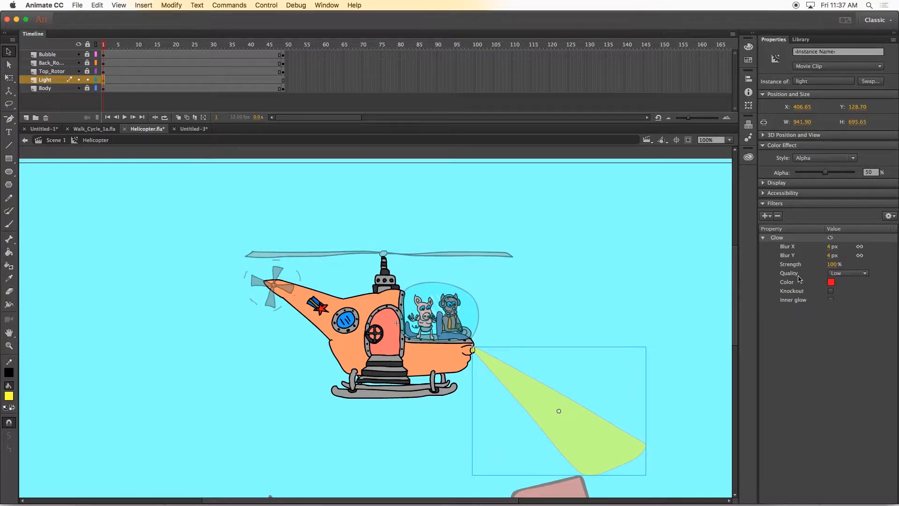
{"action": "left_click", "coordinate": [830, 264]}
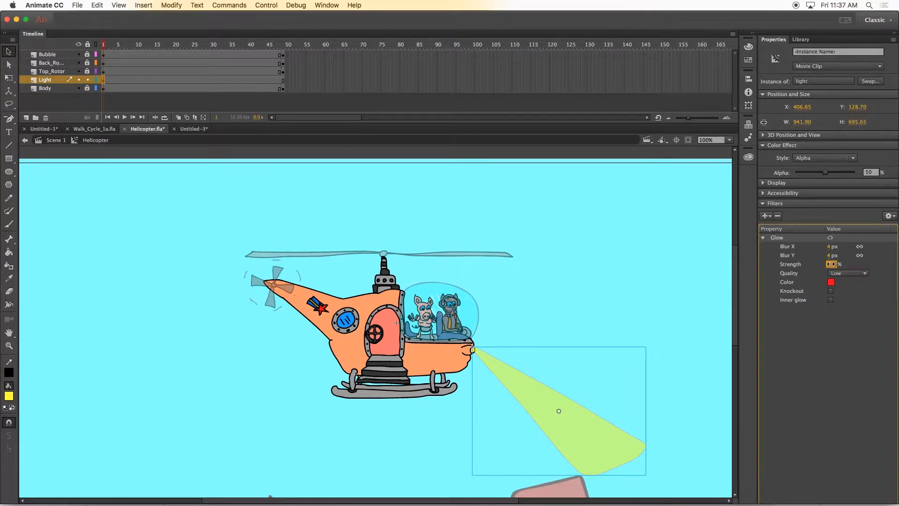
{"action": "left_click_drag", "start_coordinate": [845, 264], "coordinate": [867, 264]}
{"action": "mouse_move", "coordinate": [830, 255]}
{"action": "left_mouse_down"}
{"action": "mouse_move", "coordinate": [845, 255]}
{"action": "mouse_move", "coordinate": [835, 247]}
{"action": "mouse_move", "coordinate": [843, 247]}
{"action": "left_mouse_up"}
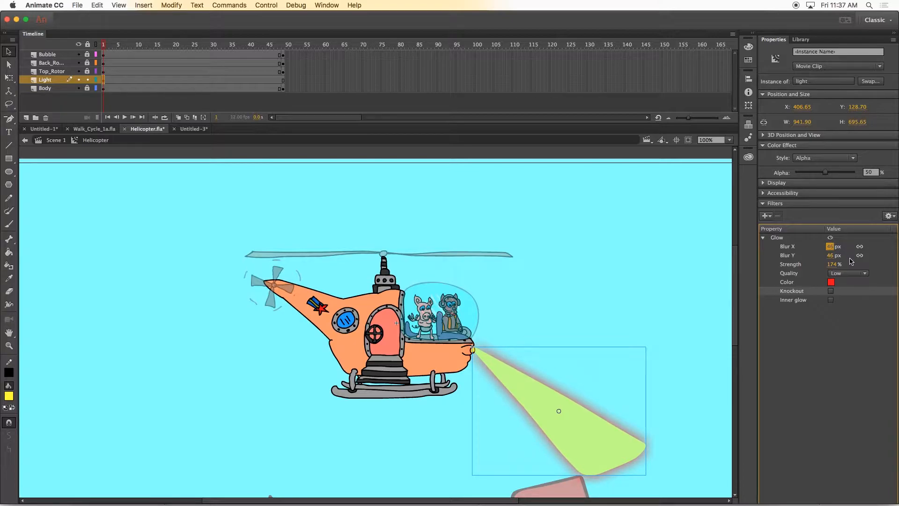
- Change the light beam's glow color to yellow
{"action": "left_click", "coordinate": [831, 282]}
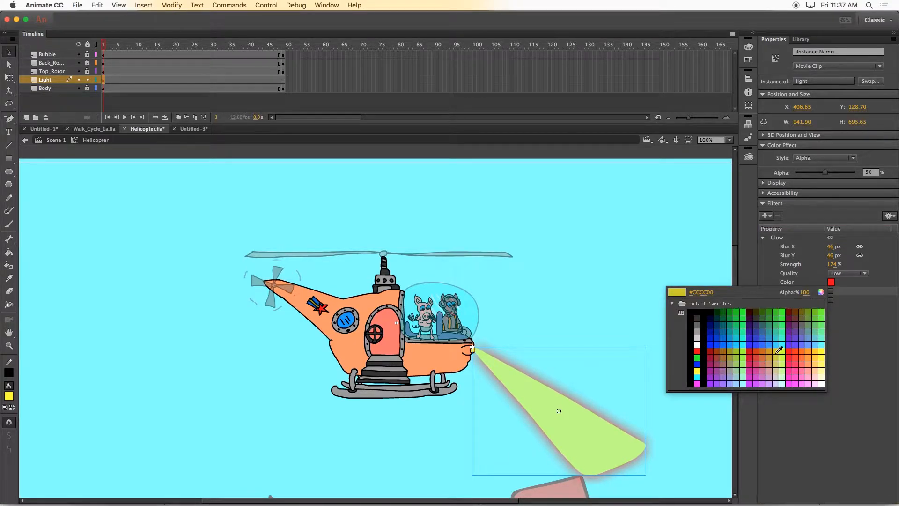
{"action": "left_click", "coordinate": [624, 442]}
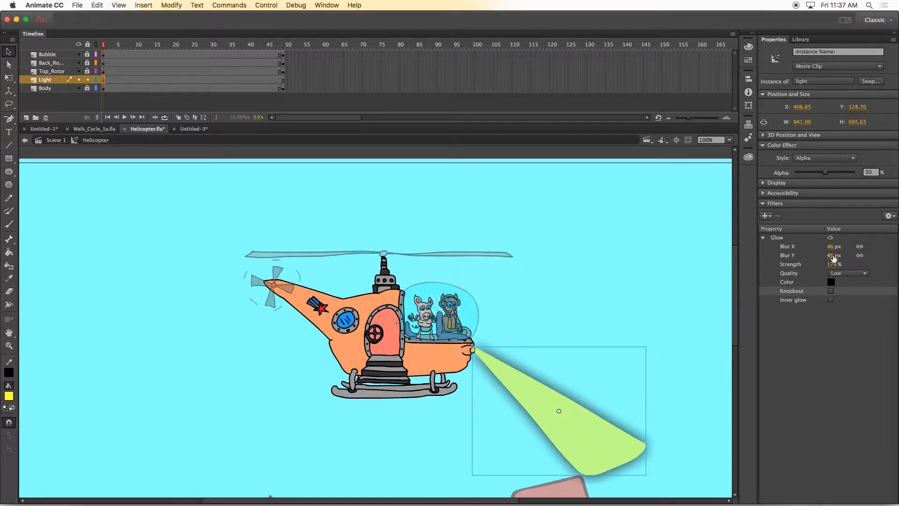
{"action": "left_click", "coordinate": [832, 282]}
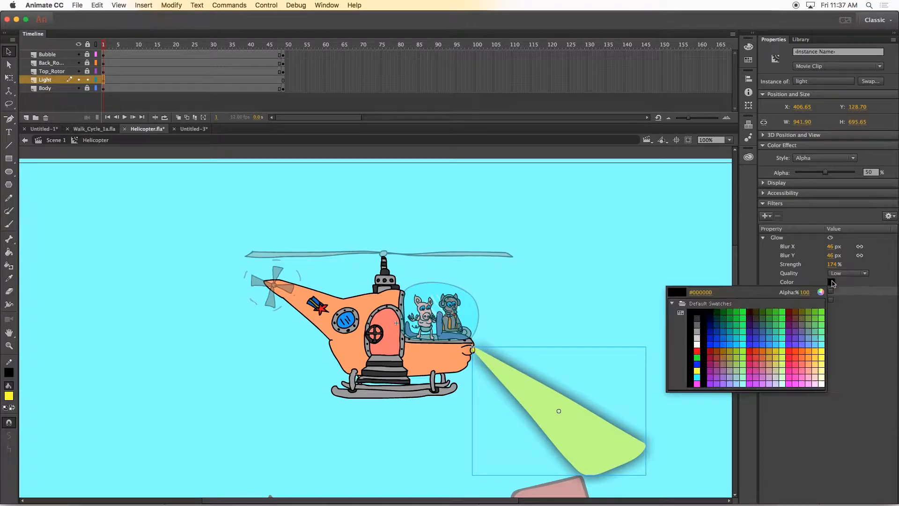
{"action": "left_click", "coordinate": [698, 370]}
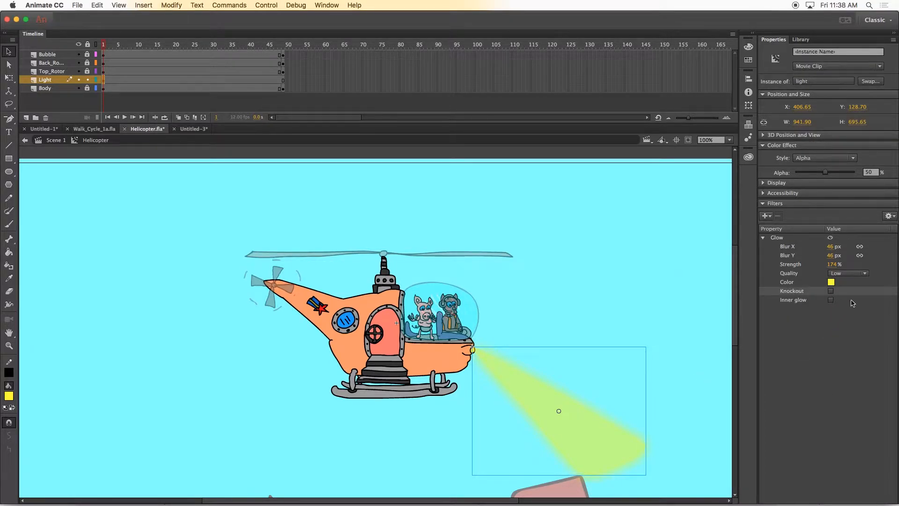
- Raise the beam's glow strength to 208% and its blur to 52 px, and adjust the glow quality
{"action": "left_click_drag", "start_coordinate": [832, 265], "coordinate": [828, 246]}
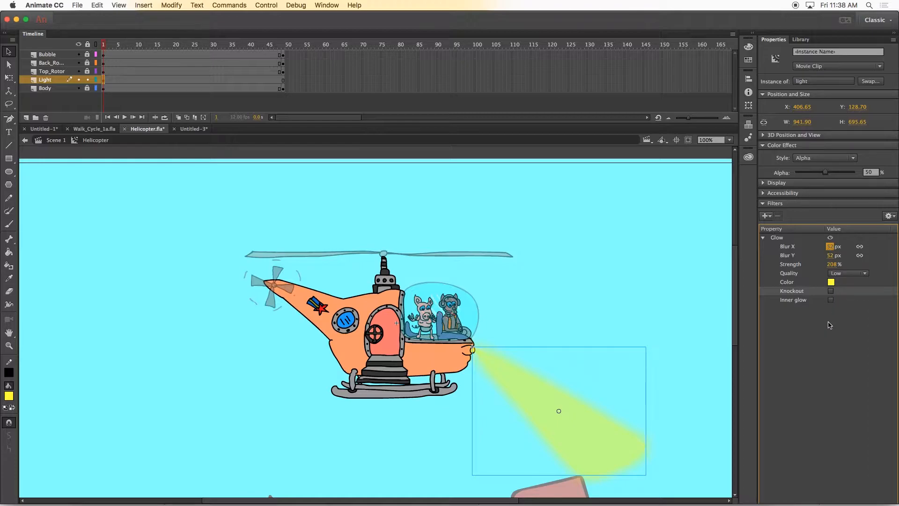
{"action": "left_click", "coordinate": [847, 273]}
{"action": "left_click", "coordinate": [847, 290]}
{"action": "left_click", "coordinate": [849, 275]}
{"action": "left_click", "coordinate": [850, 300]}
- Return to Scene 1 and open the Scrolling_Backdrop_1 symbol from the library for editing
{"action": "left_click", "coordinate": [53, 140]}
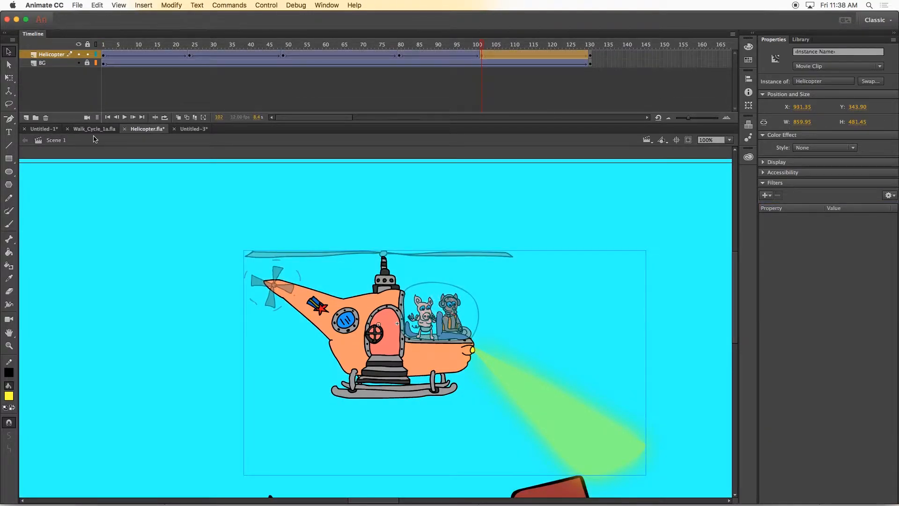
{"action": "scroll", "coordinate": [715, 306], "scroll_direction": "down", "scroll_amount": 3}
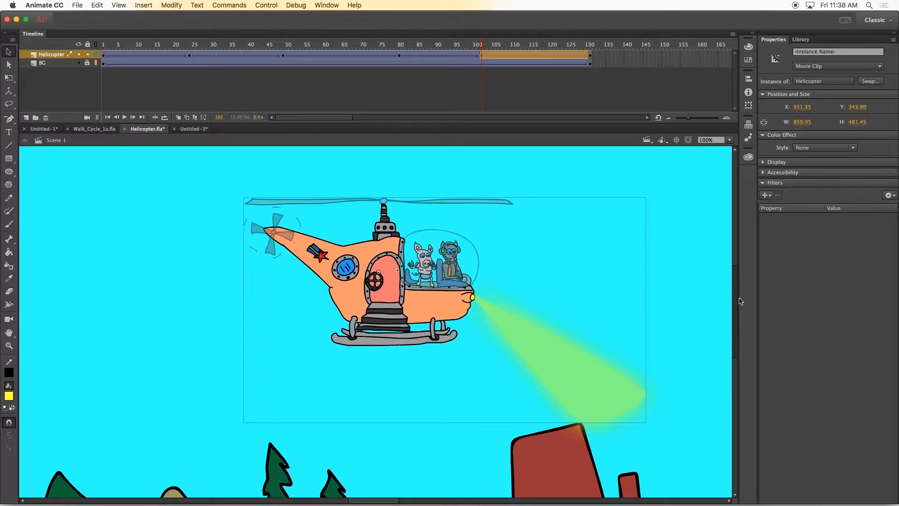
{"action": "key", "text": "super+minus"}
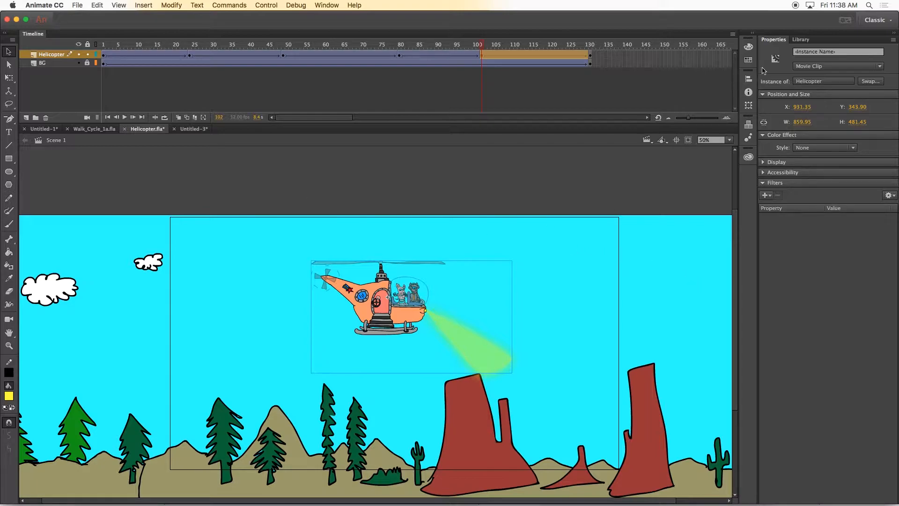
{"action": "left_click", "coordinate": [801, 40]}
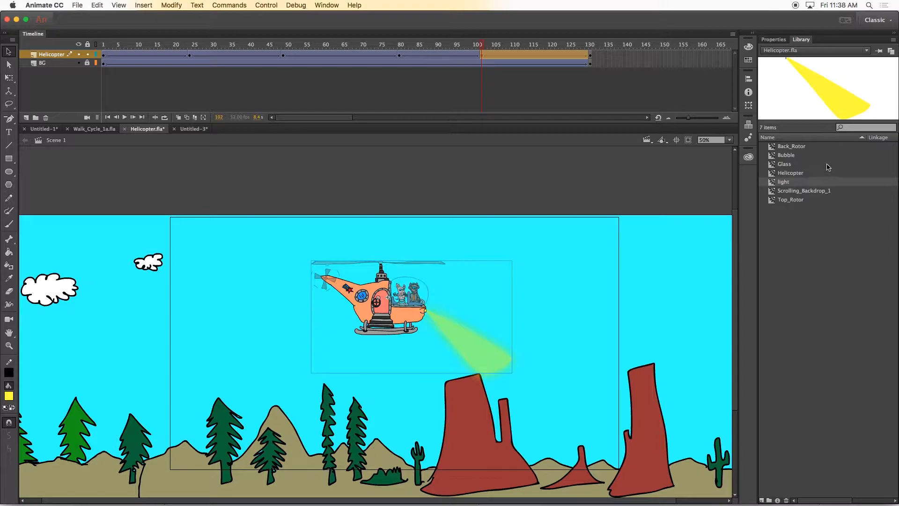
{"action": "left_click", "coordinate": [817, 192]}
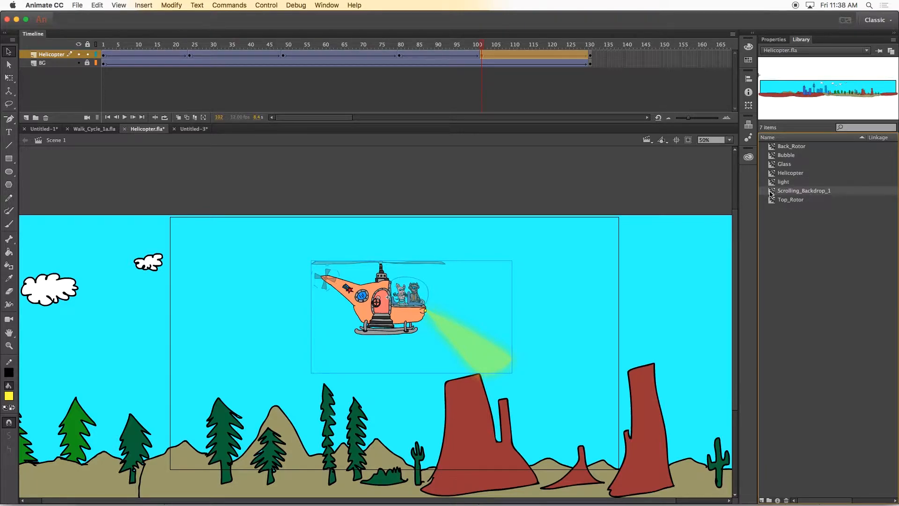
{"action": "double_click", "coordinate": [777, 192]}
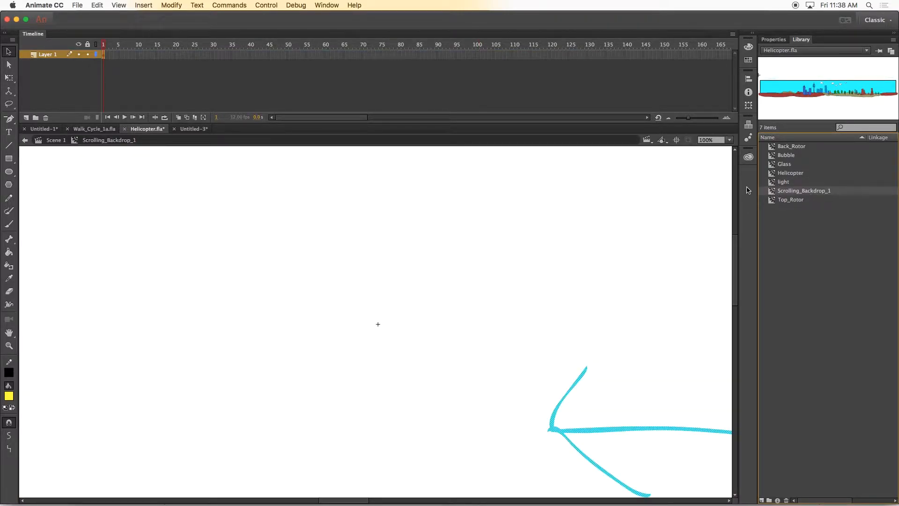
- Deselect the backdrop artwork and fill its sky with a deep blue using the Paint Bucket tool
{"action": "key", "text": "super+minus"}
{"action": "key", "text": "super+minus"}
{"action": "key", "text": "super+minus"}
{"action": "key", "text": "super+minus"}
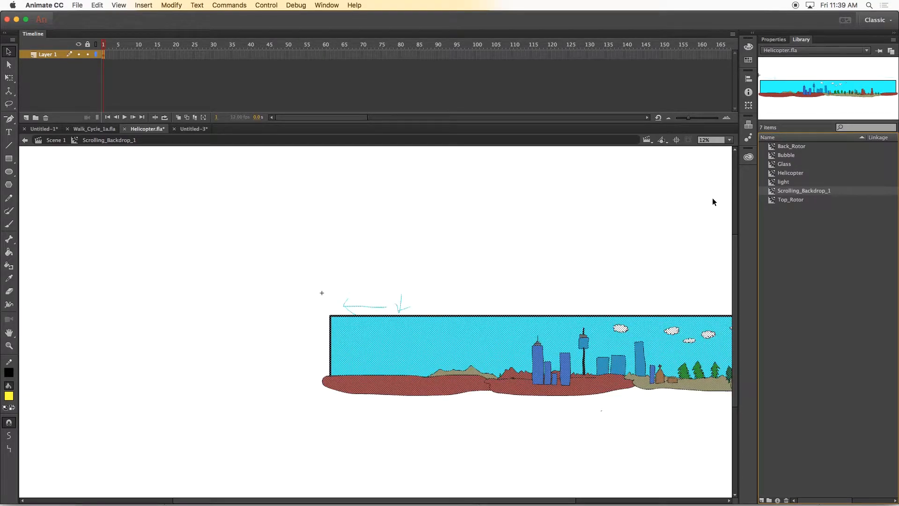
{"action": "left_click", "coordinate": [372, 293]}
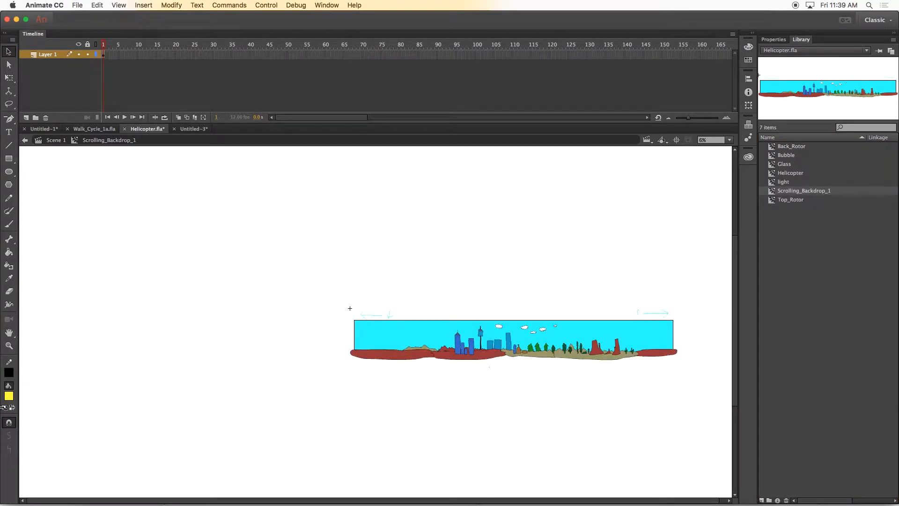
{"action": "left_click", "coordinate": [7, 397]}
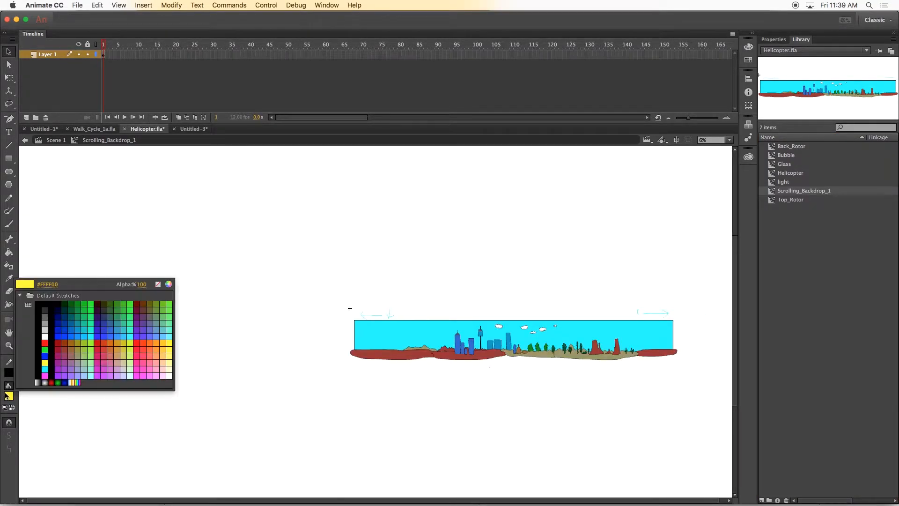
{"action": "left_click", "coordinate": [68, 327]}
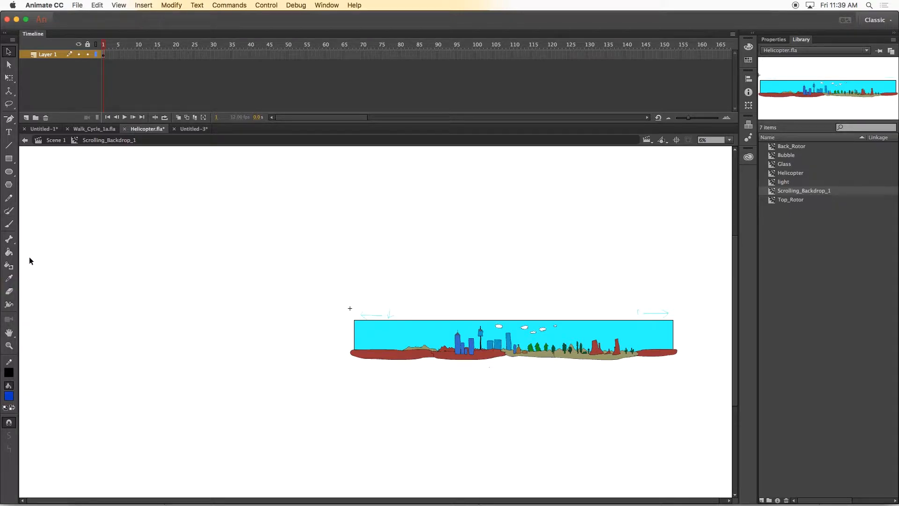
{"action": "left_click", "coordinate": [8, 252]}
{"action": "left_click", "coordinate": [409, 345]}
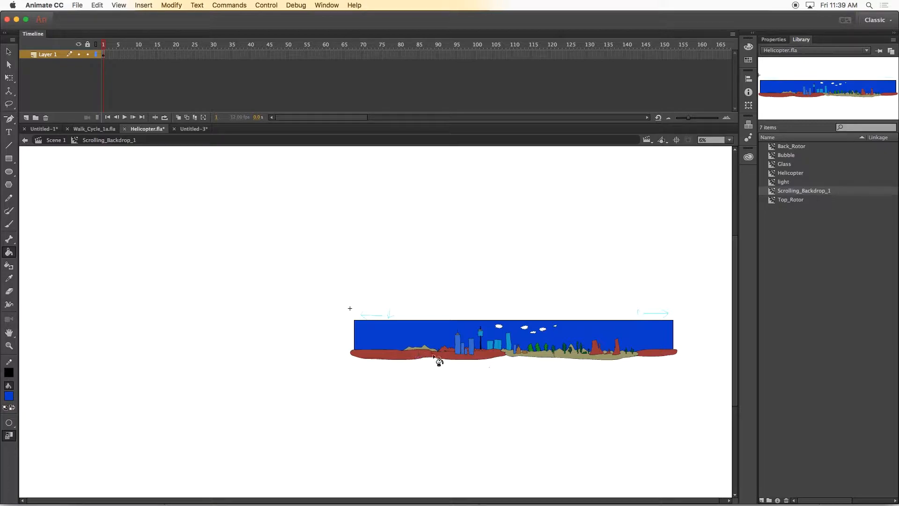
- Return to Scene 1, move the playhead to frame 91 and test the movie to preview the headlight against the darker sky
{"action": "left_click", "coordinate": [59, 141]}
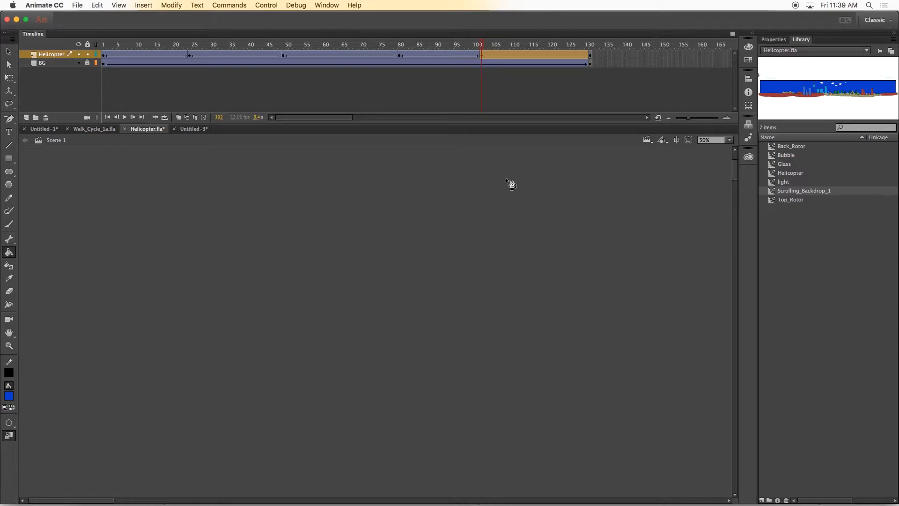
{"action": "left_click_drag", "start_coordinate": [474, 45], "coordinate": [440, 44]}
{"action": "key", "text": "super+minus"}
{"action": "key", "text": "super+minus"}
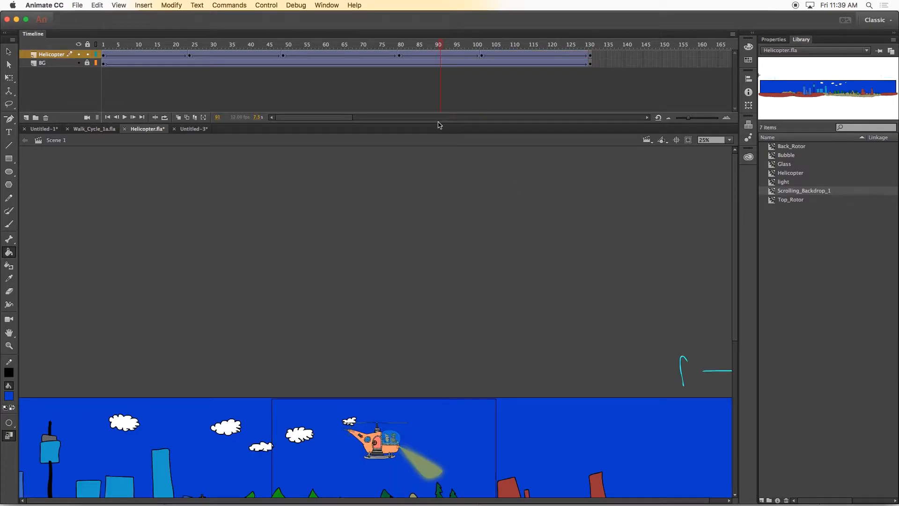
{"action": "key", "text": "super+Return"}
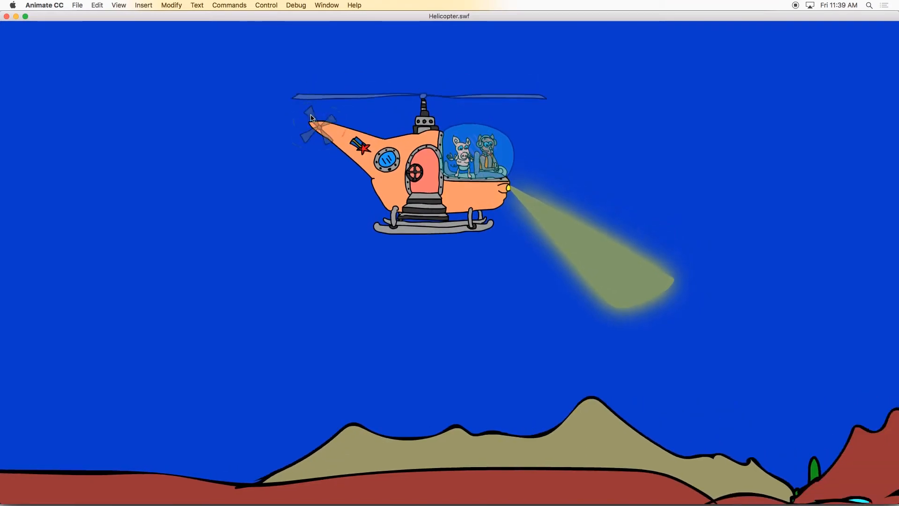
- Close the movie preview, dismiss the drawing warning and open the Helicopter symbol from the library for editing
{"action": "key", "text": "super+w"}
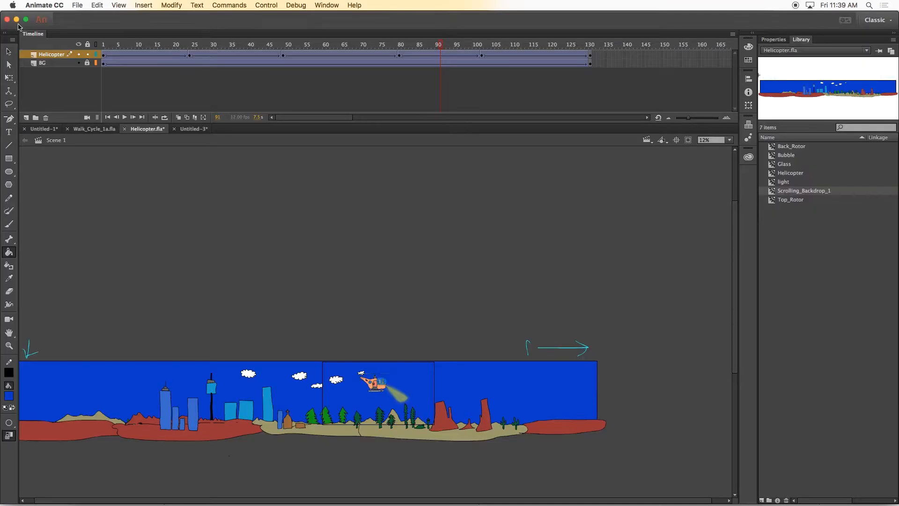
{"action": "left_click", "coordinate": [236, 225]}
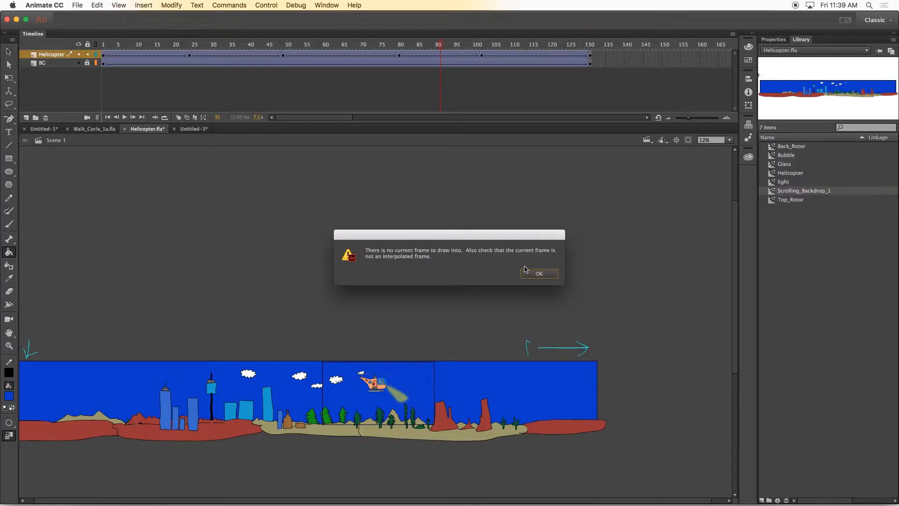
{"action": "left_click", "coordinate": [540, 274]}
{"action": "left_click", "coordinate": [784, 173]}
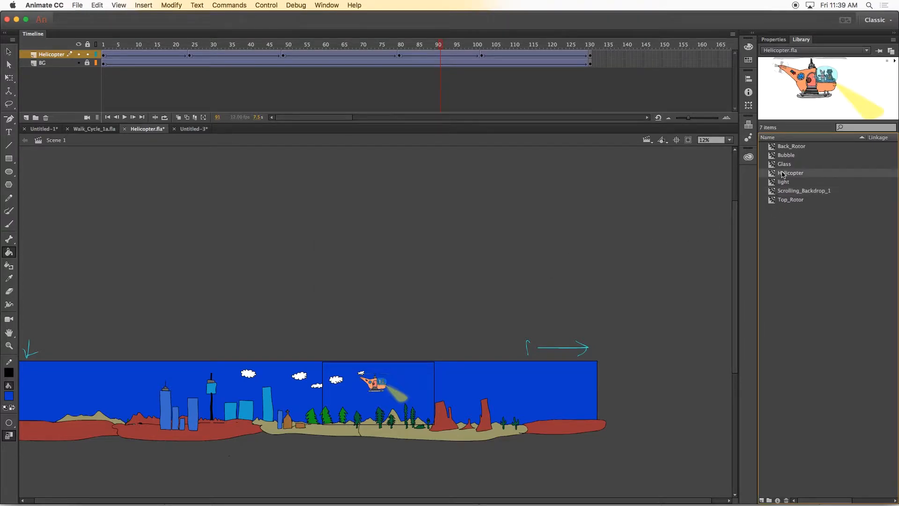
{"action": "double_click", "coordinate": [773, 175]}
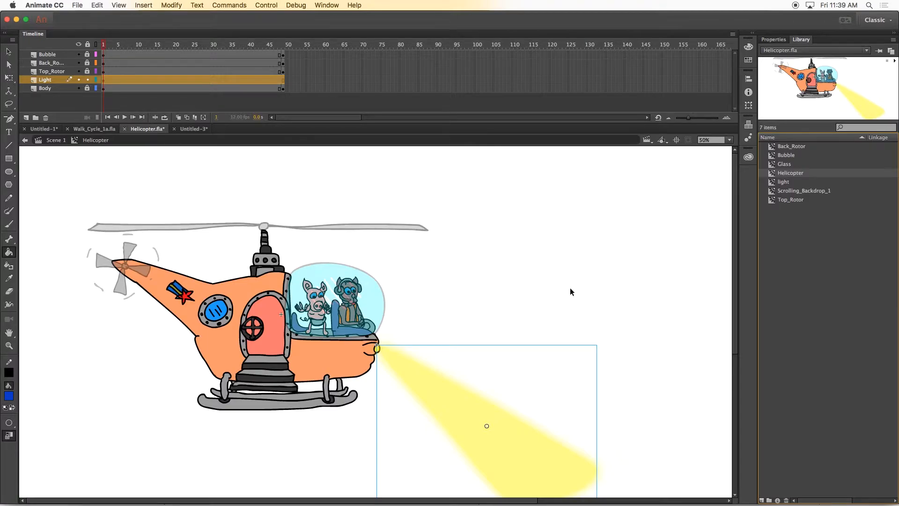
{"action": "key", "text": "ctrl+minus"}
{"action": "left_click", "coordinate": [115, 80]}
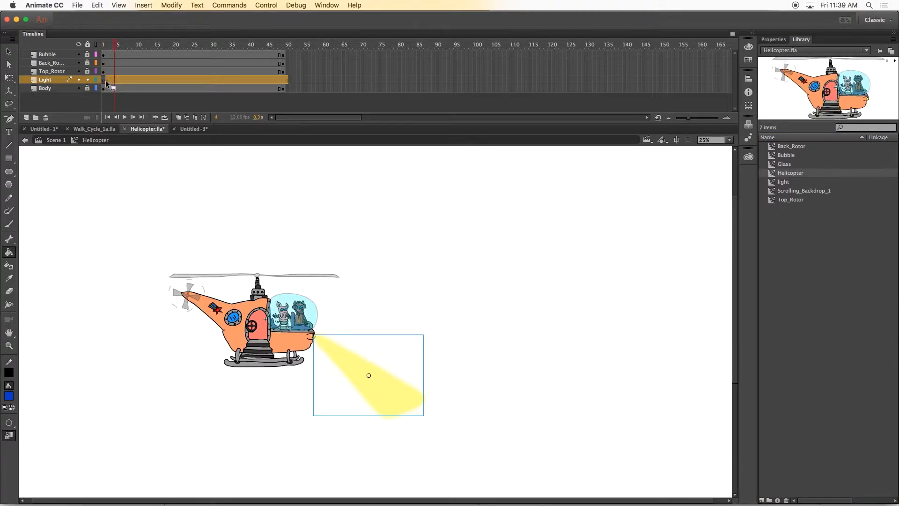
{"action": "key", "text": "super+z"}
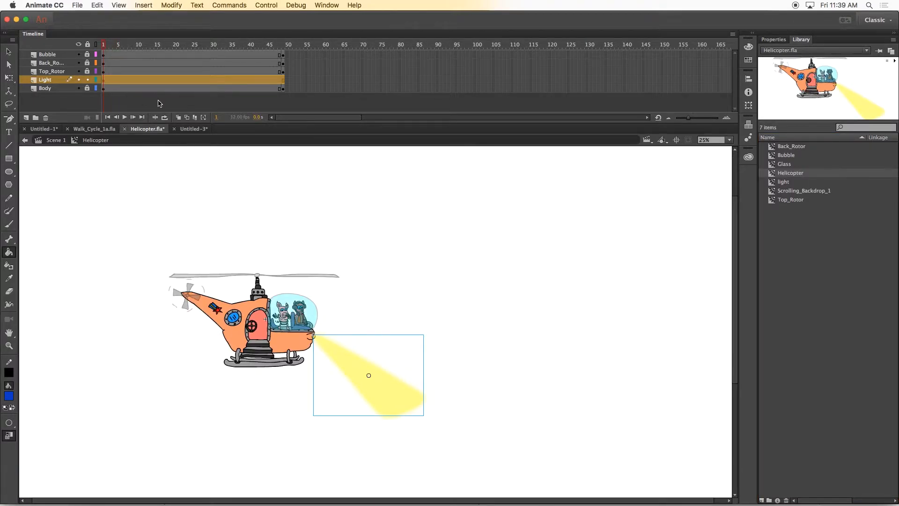
{"action": "key", "text": "v"}
{"action": "left_click", "coordinate": [138, 97]}
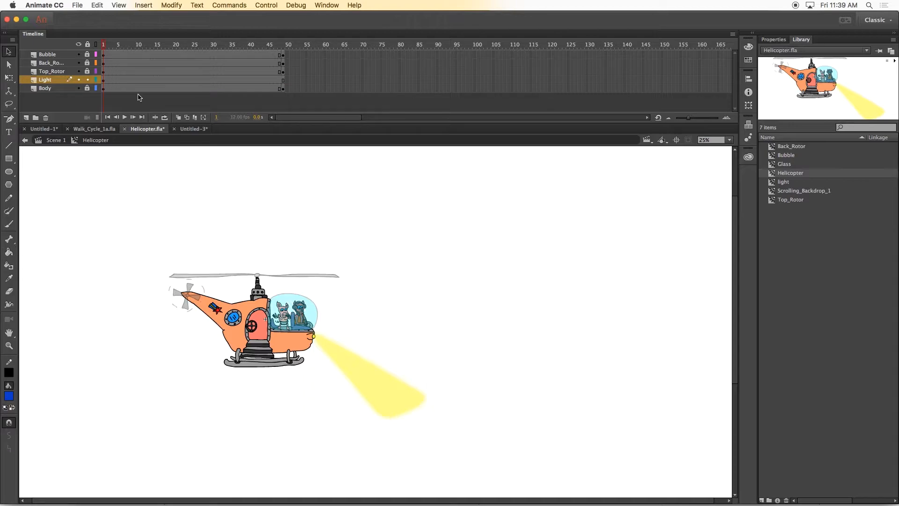
- Select the beam at frame 1 of the Light layer, set its transformation point on the headlamp and rotate it slightly downward
{"action": "left_click", "coordinate": [103, 80]}
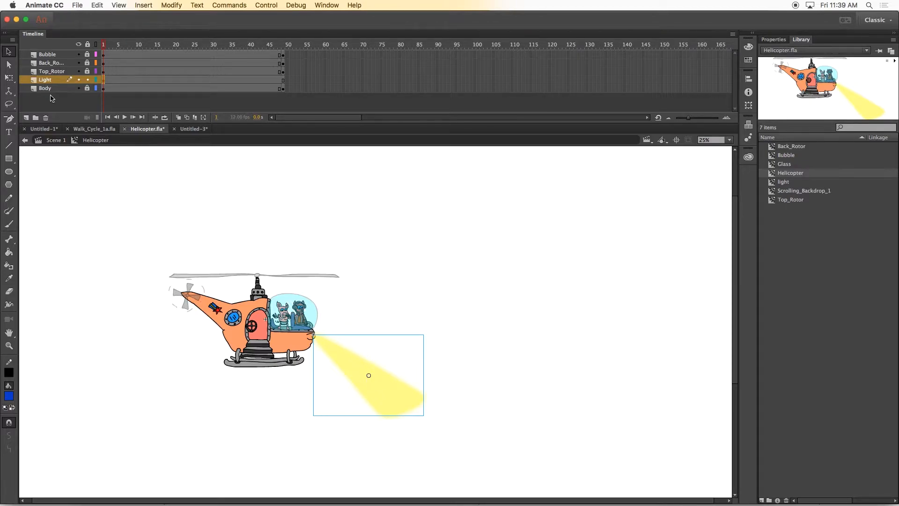
{"action": "left_click_drag", "start_coordinate": [368, 374], "coordinate": [359, 377]}
{"action": "left_click", "coordinate": [9, 78]}
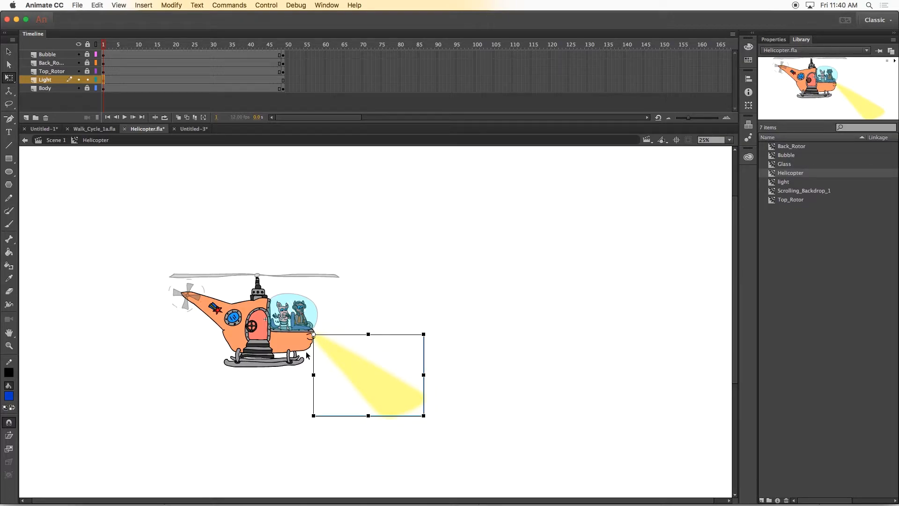
{"action": "mouse_move", "coordinate": [432, 421]}
{"action": "left_mouse_down"}
{"action": "mouse_move", "coordinate": [457, 399]}
{"action": "mouse_move", "coordinate": [440, 281]}
{"action": "mouse_move", "coordinate": [357, 425]}
{"action": "mouse_move", "coordinate": [522, 301]}
{"action": "mouse_move", "coordinate": [397, 417]}
{"action": "mouse_move", "coordinate": [485, 397]}
{"action": "mouse_move", "coordinate": [415, 424]}
{"action": "left_mouse_up"}
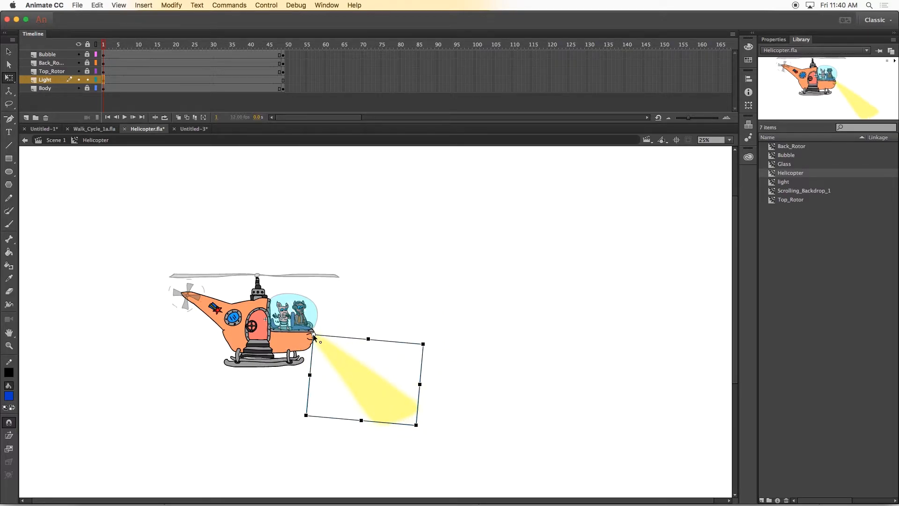
- Try rotating the beam around a transformation point moved toward its centre, and undo the attempt
{"action": "left_click_drag", "start_coordinate": [313, 334], "coordinate": [344, 362]}
{"action": "left_click_drag", "start_coordinate": [430, 422], "coordinate": [435, 394]}
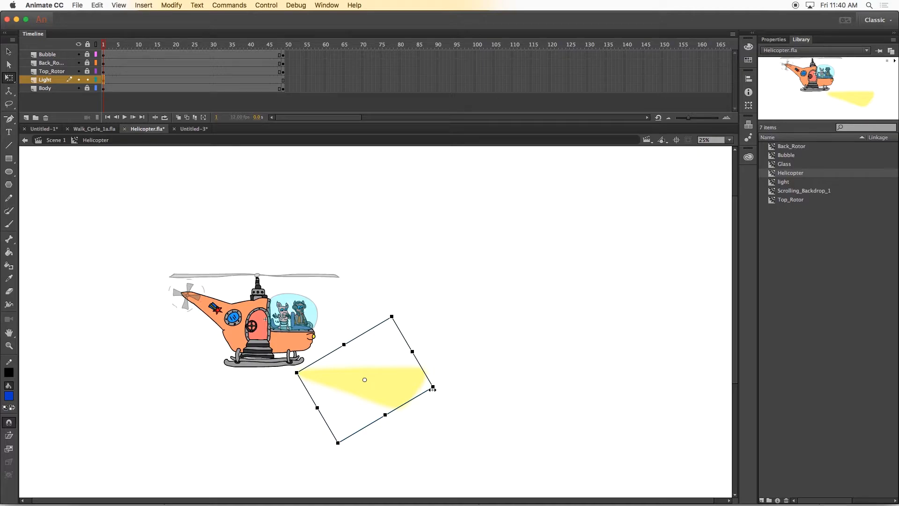
{"action": "key", "text": "super+z"}
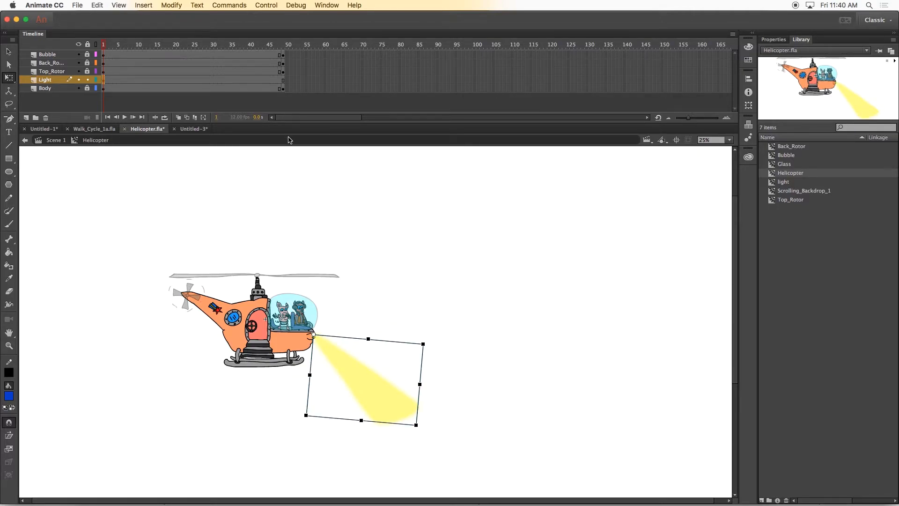
- Insert keyframes on the Light layer at frames 49 and 24, and rotate the beam upward to nearly horizontal at frame 24
{"action": "left_click", "coordinate": [283, 82]}
{"action": "left_click_drag", "start_coordinate": [273, 48], "coordinate": [190, 46]}
{"action": "left_click", "coordinate": [189, 80]}
{"action": "key", "text": "F6"}
{"action": "left_click_drag", "start_coordinate": [430, 345], "coordinate": [428, 265]}
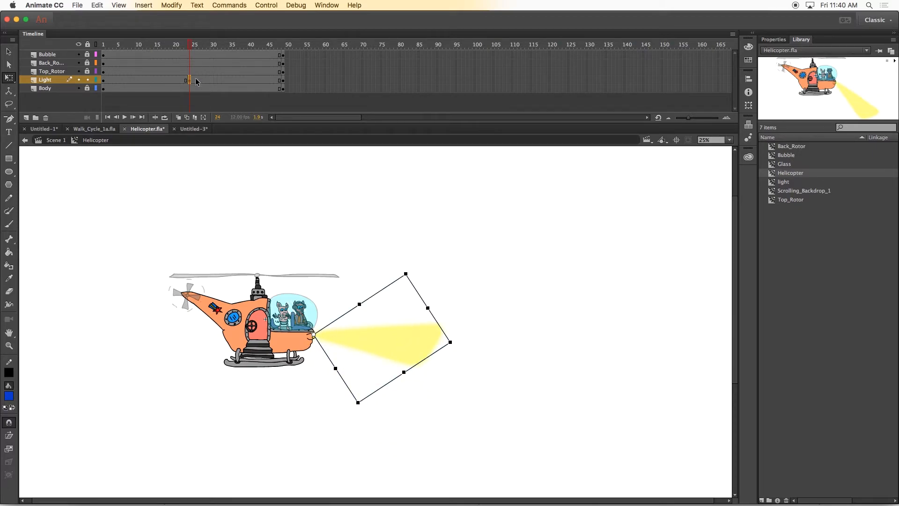
- Create classic tweens on the Light layer between frames 1 and 24 and between frames 24 and 49
{"action": "left_click_drag", "start_coordinate": [191, 44], "coordinate": [143, 75]}
{"action": "left_click", "coordinate": [104, 81]}
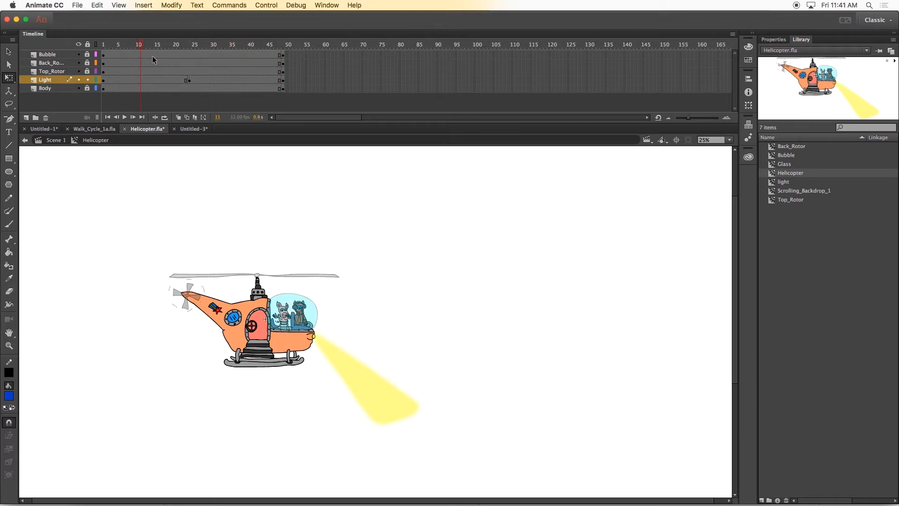
{"action": "right_click", "coordinate": [147, 80]}
{"action": "left_click", "coordinate": [167, 104]}
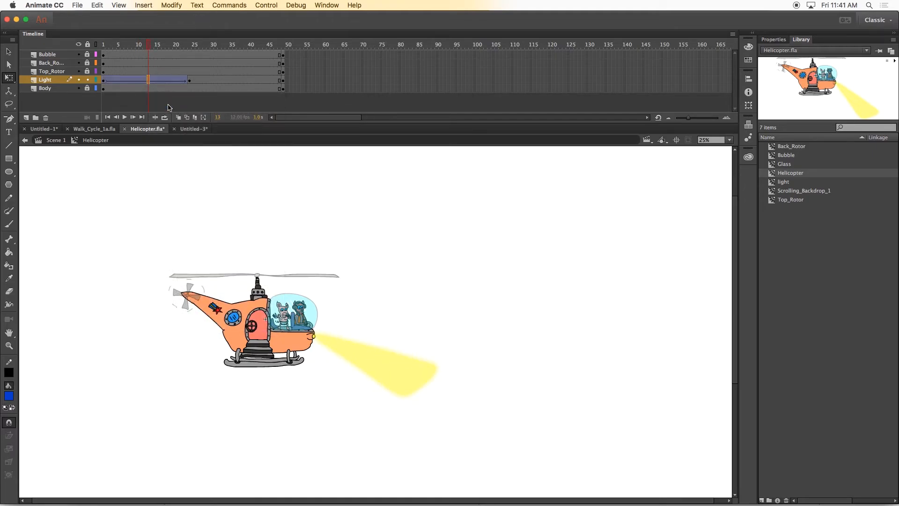
{"action": "left_click", "coordinate": [204, 80]}
{"action": "right_click", "coordinate": [206, 83]}
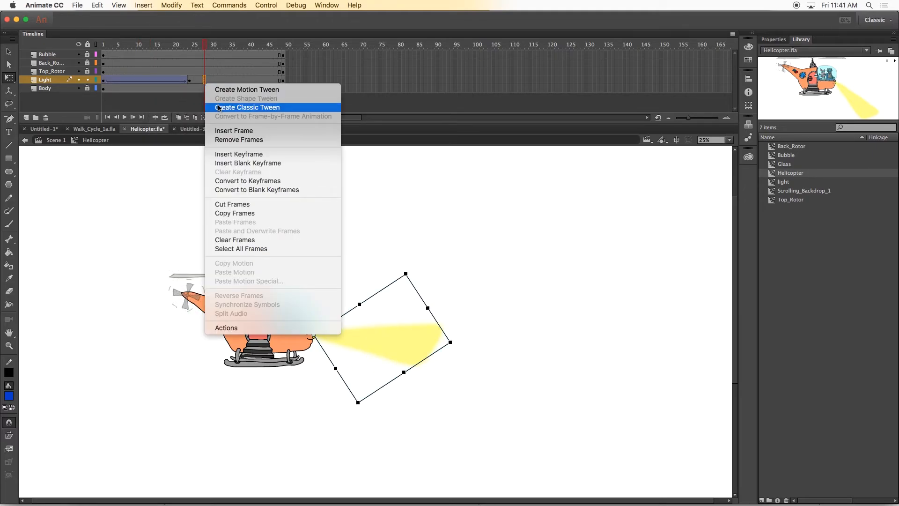
{"action": "left_click", "coordinate": [219, 108]}
- Scrub through the beam's swing to frame 49, return to Scene 1 and test the movie
{"action": "left_click_drag", "start_coordinate": [205, 45], "coordinate": [205, 84]}
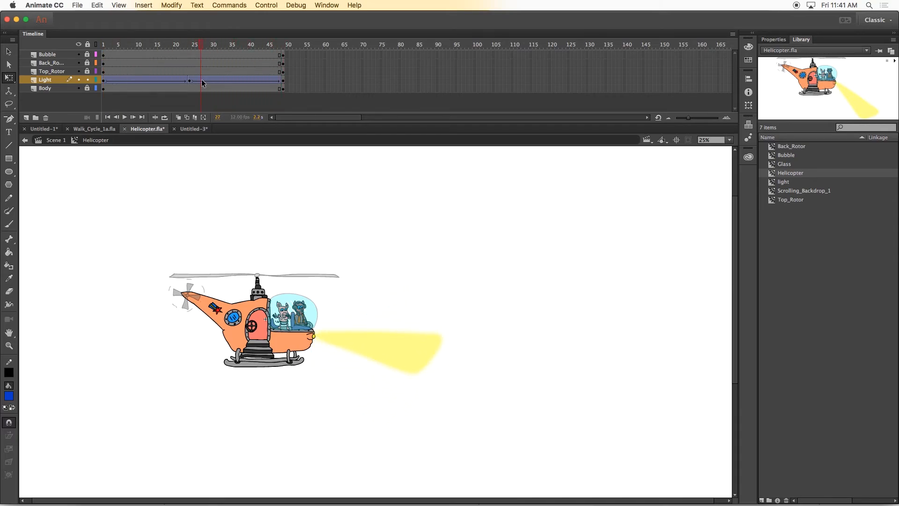
{"action": "left_click_drag", "start_coordinate": [298, 55], "coordinate": [283, 89]}
{"action": "left_click", "coordinate": [306, 109]}
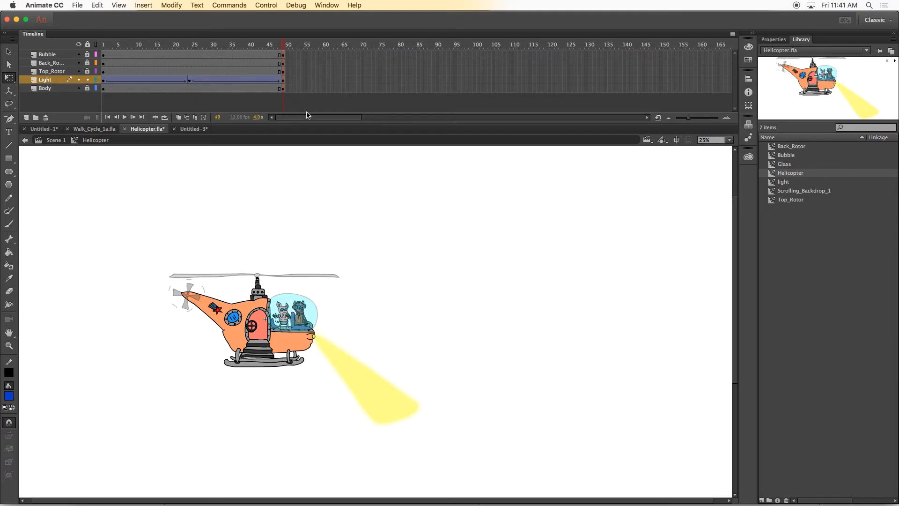
{"action": "left_click", "coordinate": [53, 141]}
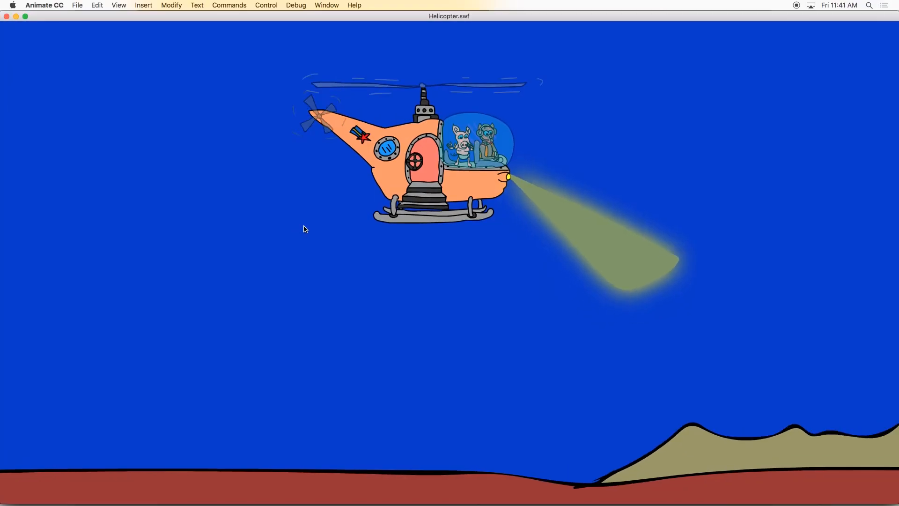